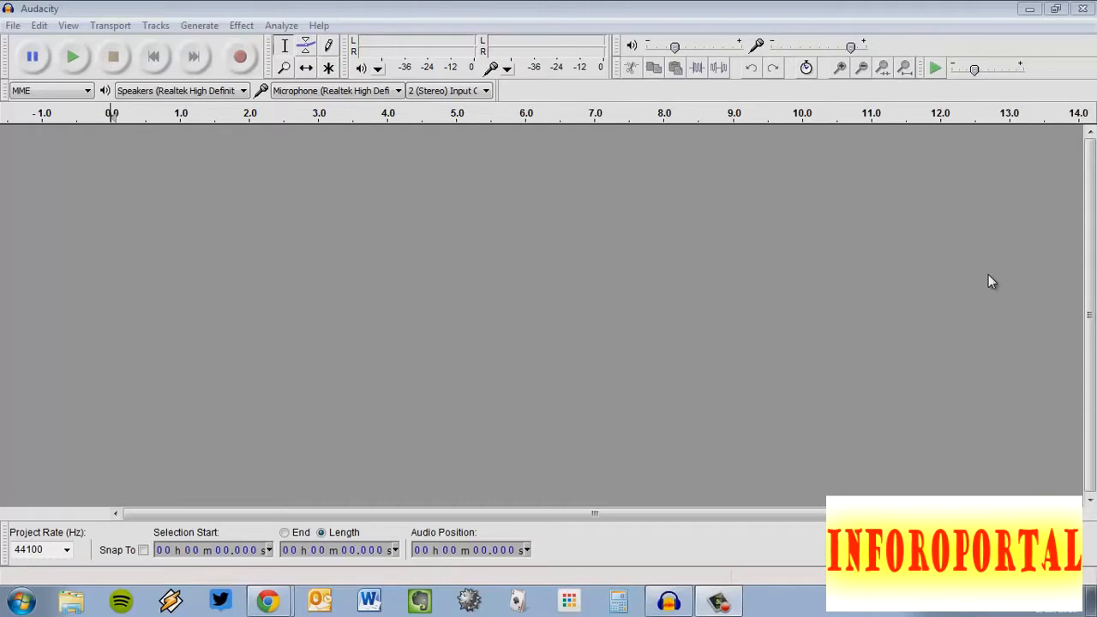
- View the manual's tutorial on mixing a narration with background music in Chrome, and return to Audacity
click(825, 8)
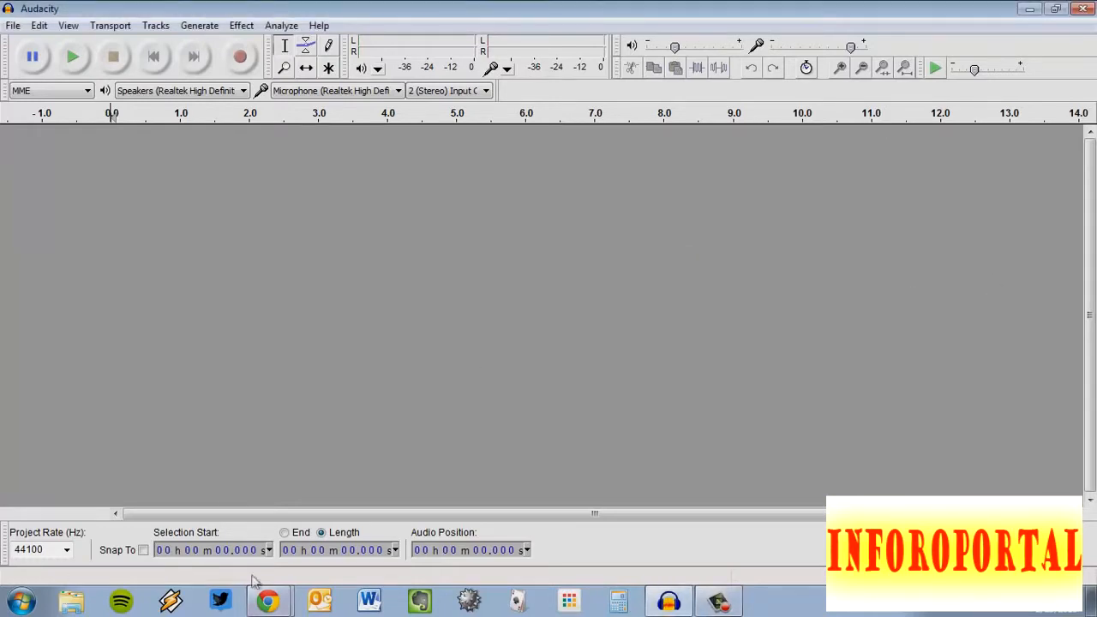
click(269, 601)
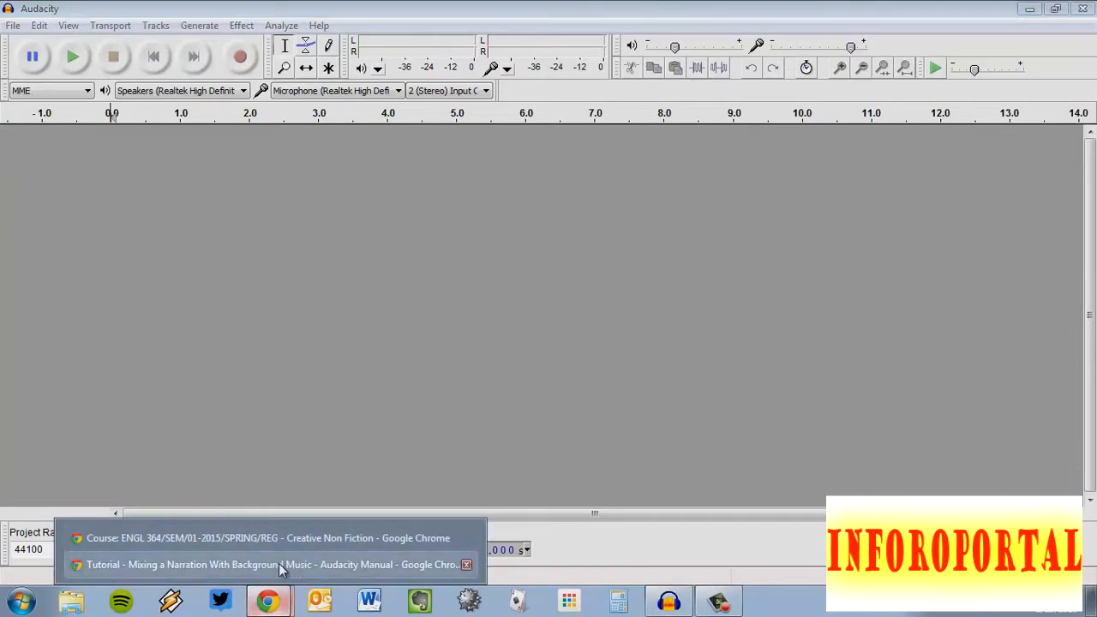
click(278, 563)
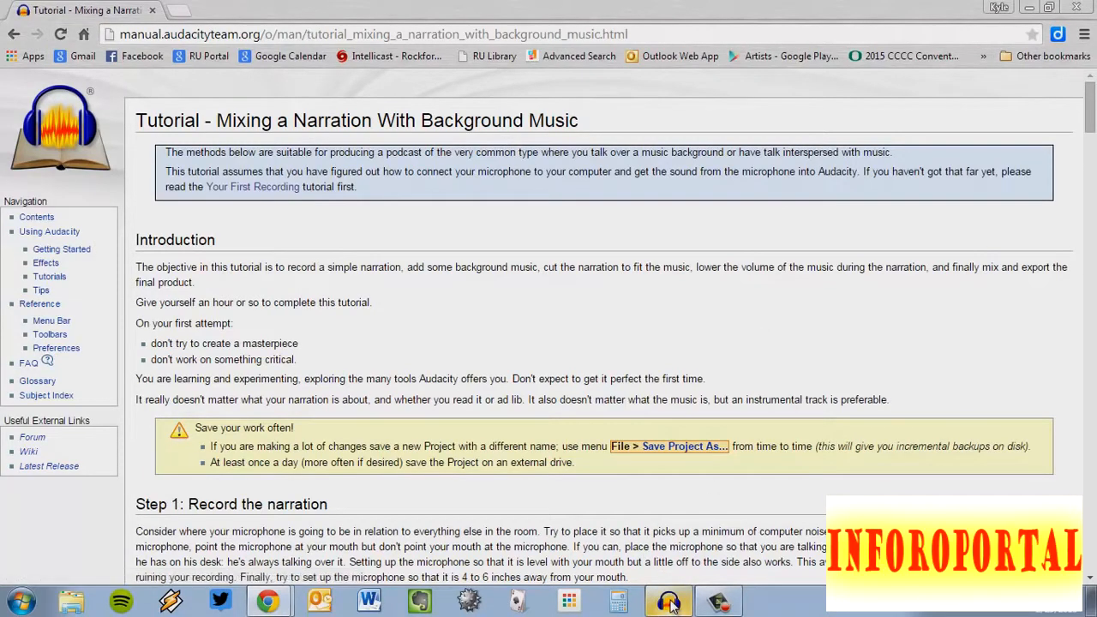
mouse_move(673, 606)
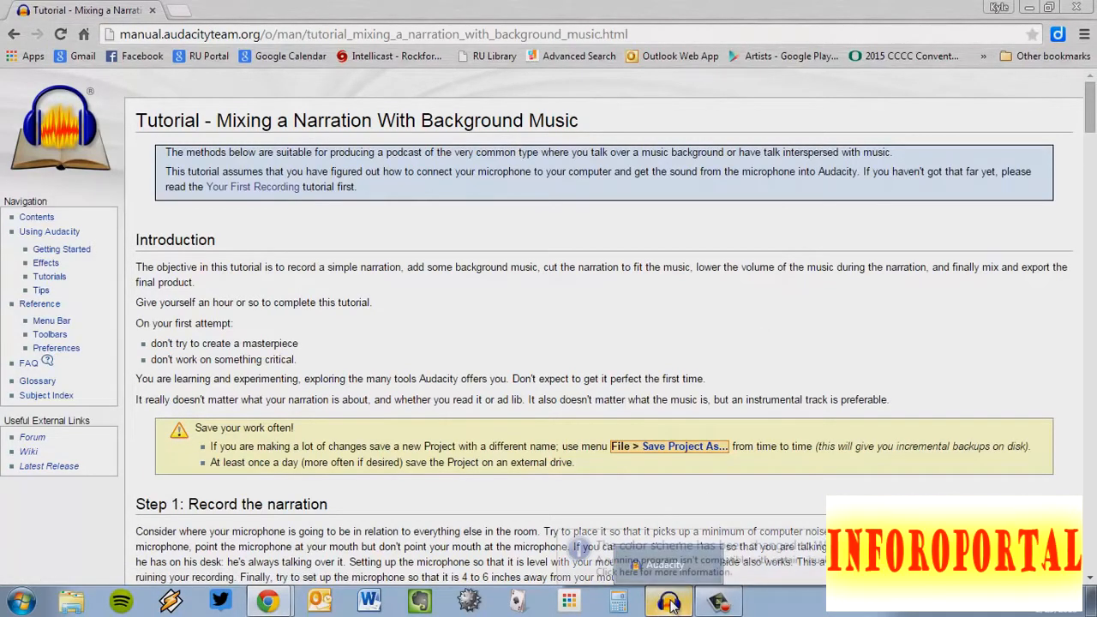
click(671, 604)
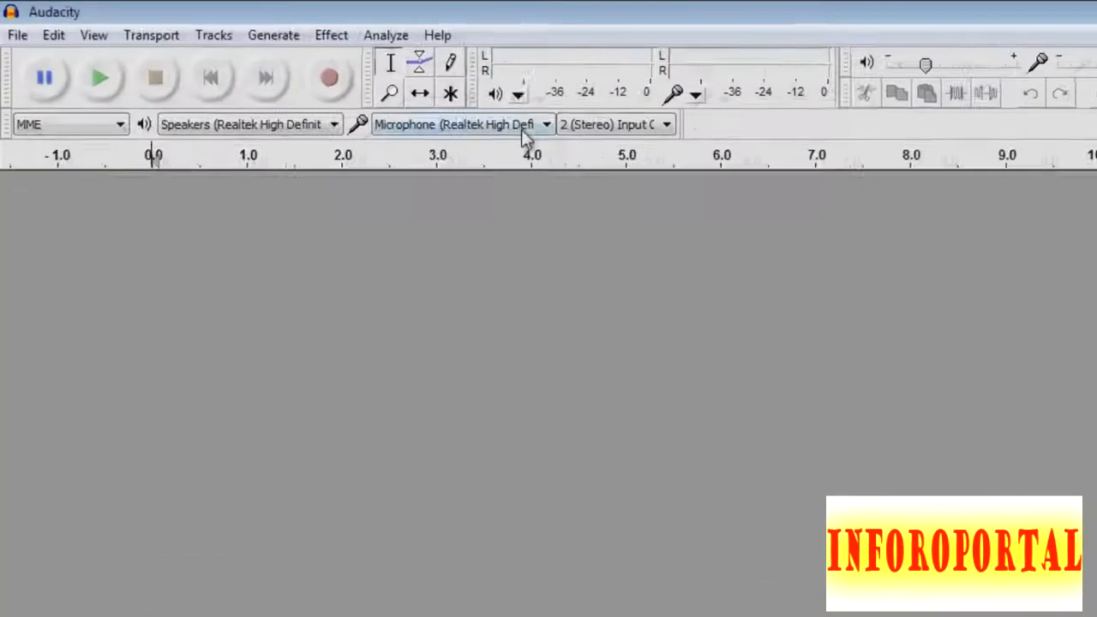
- Set the recording device to the Yeti stereo microphone and start monitoring its input level
click(725, 167)
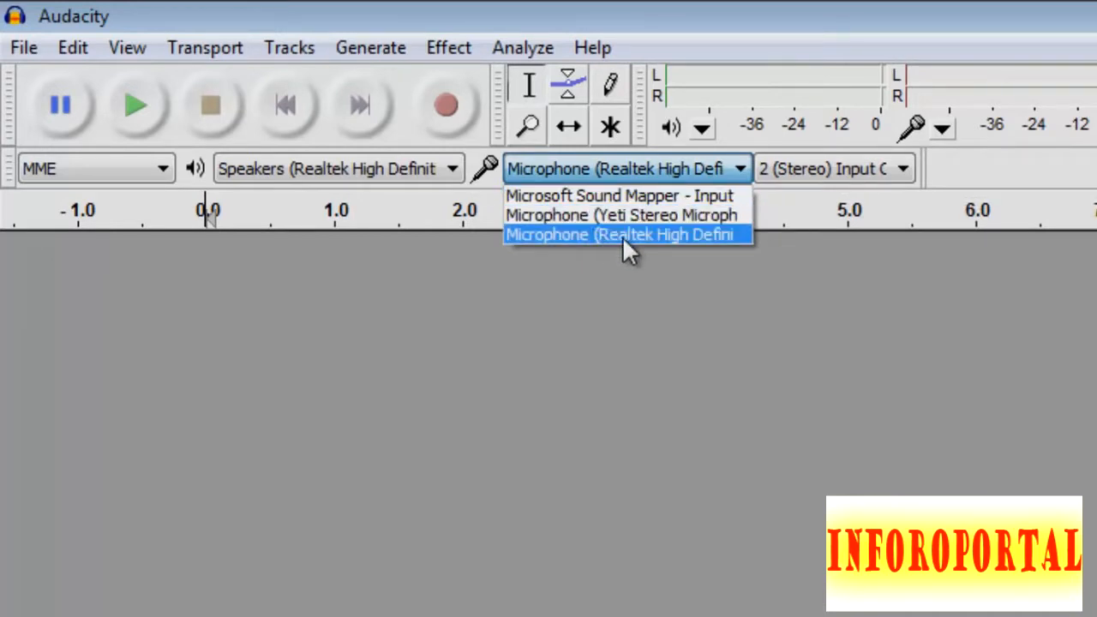
click(631, 215)
click(630, 214)
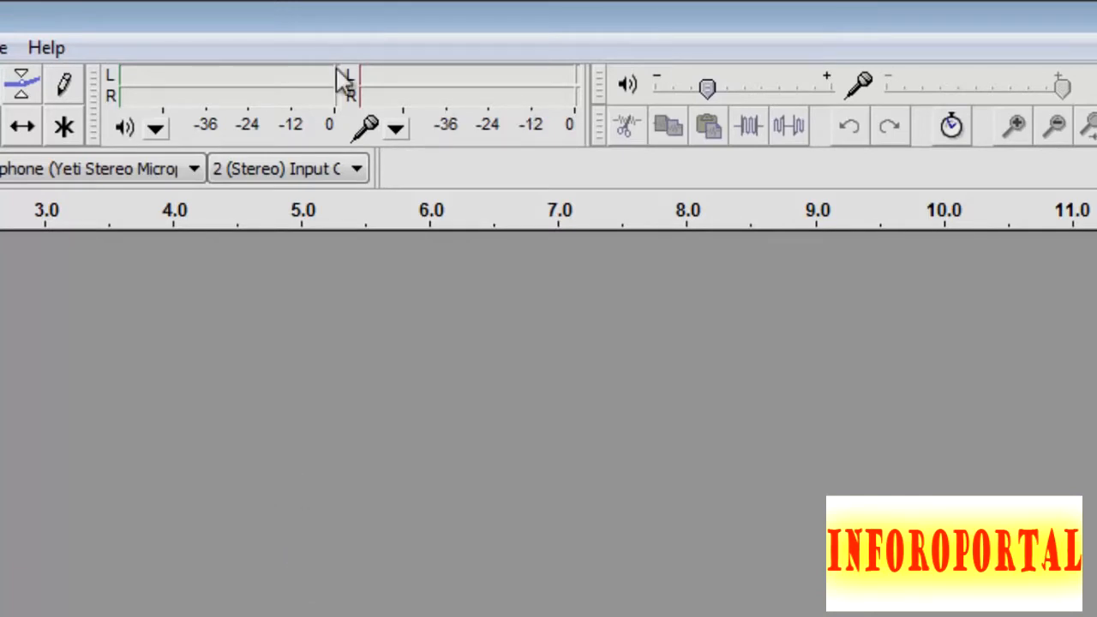
click(455, 101)
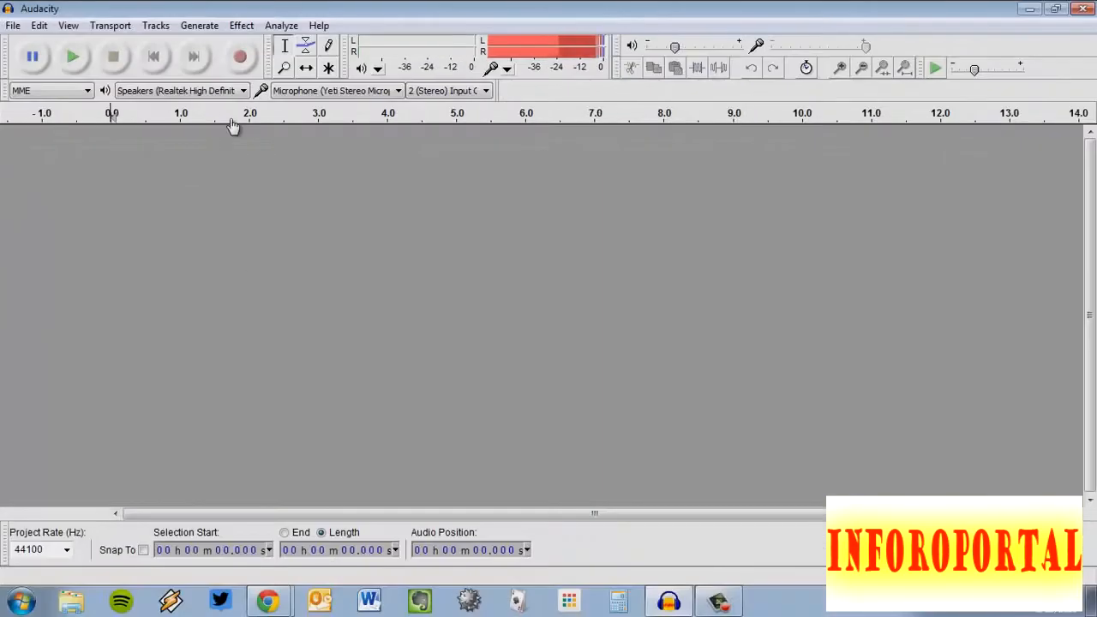
- Record a stereo narration of about 38 seconds and fit the whole recording in the window
click(241, 58)
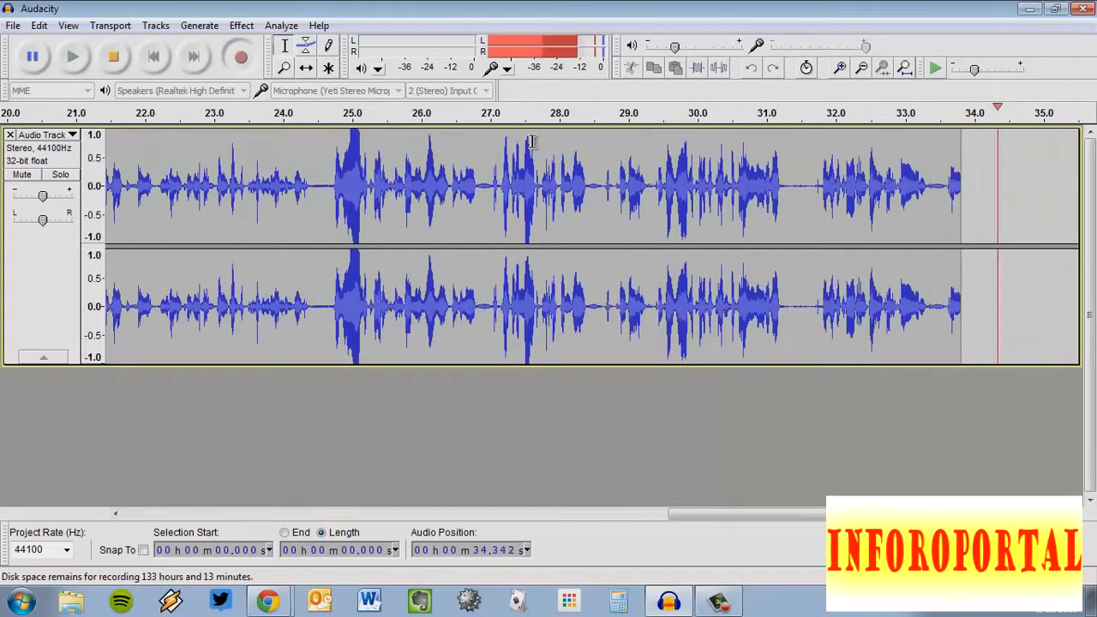
click(120, 56)
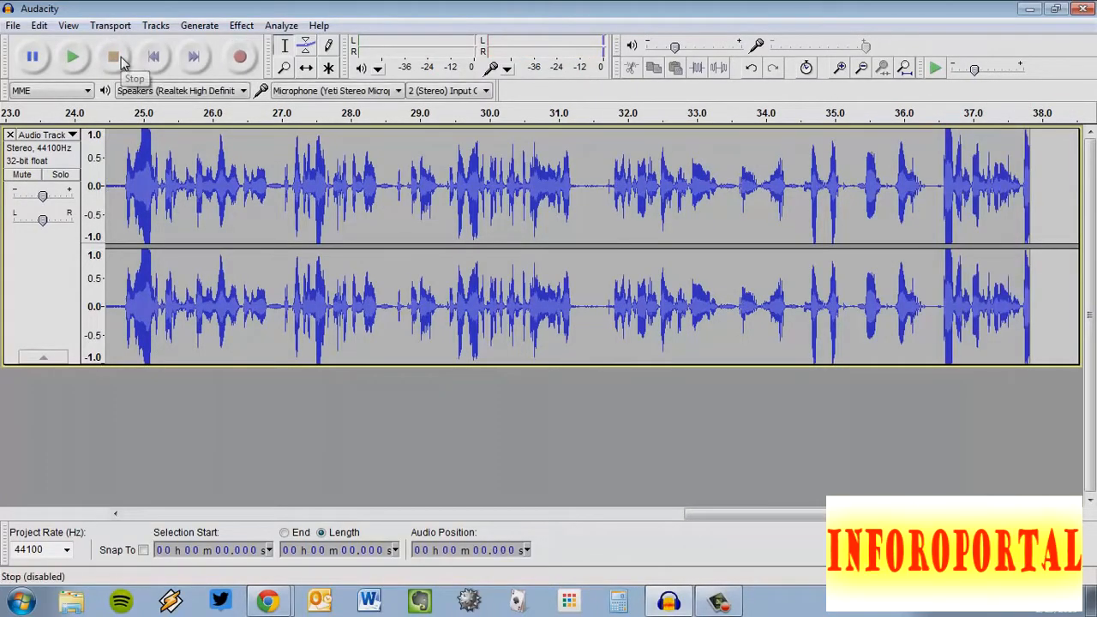
drag(747, 515, 218, 516)
click(69, 26)
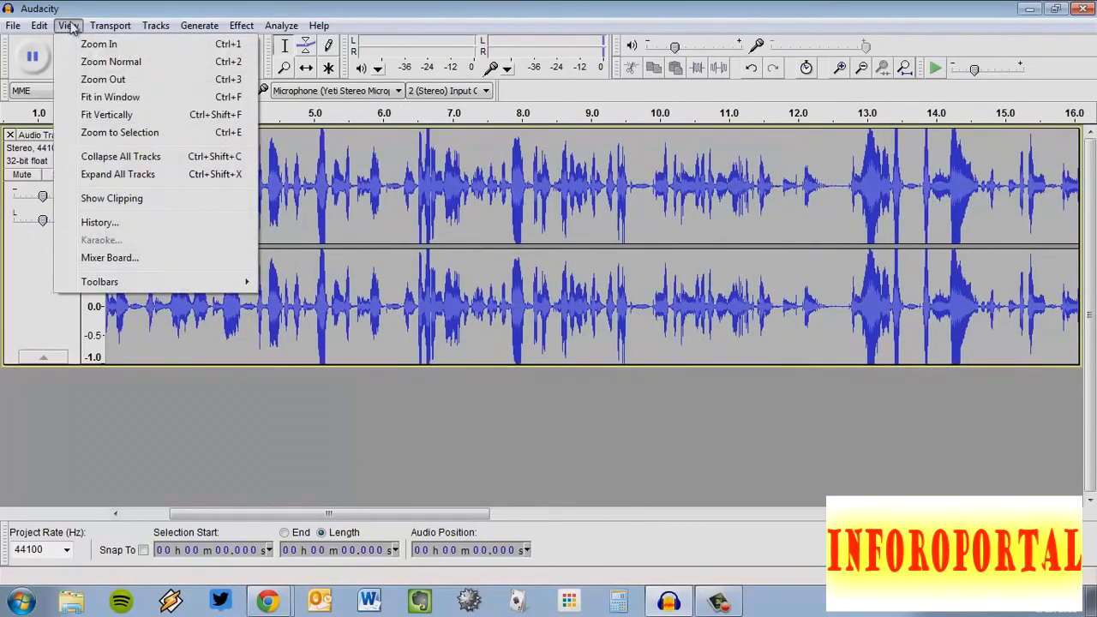
click(109, 97)
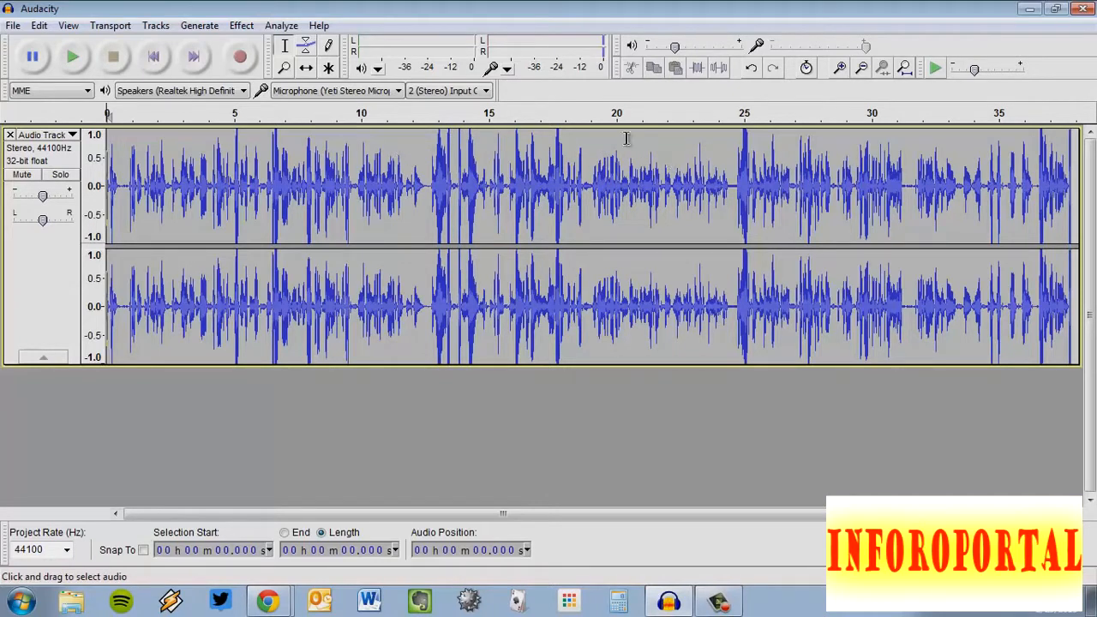
- Try selecting the entire narration track and a portion of about 11 seconds starting near 19.7 seconds
double_click(414, 204)
click(552, 371)
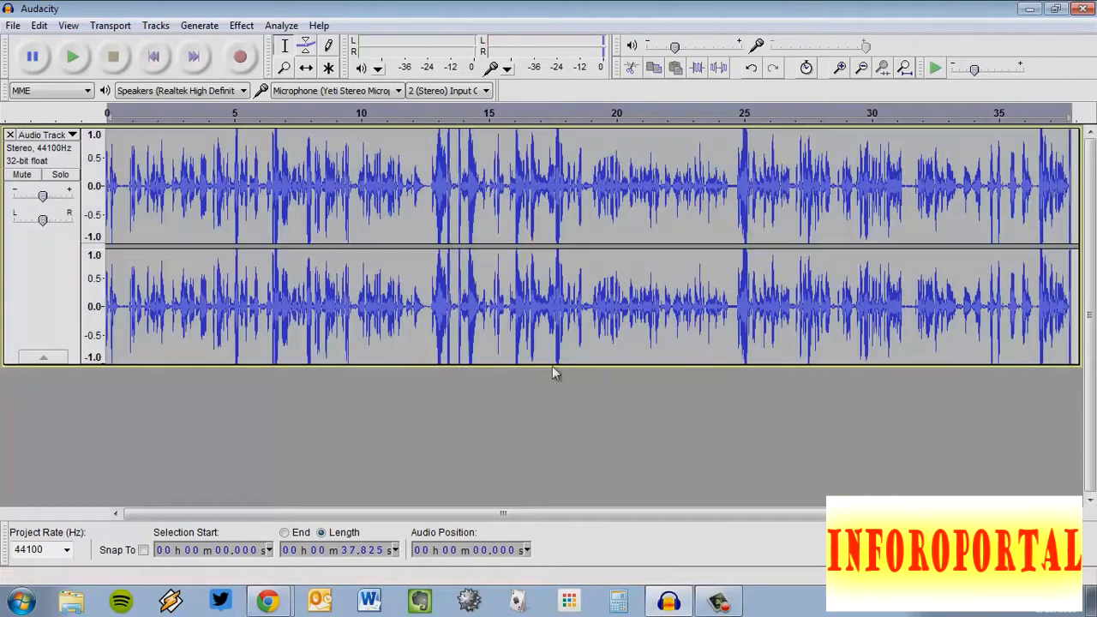
click(28, 268)
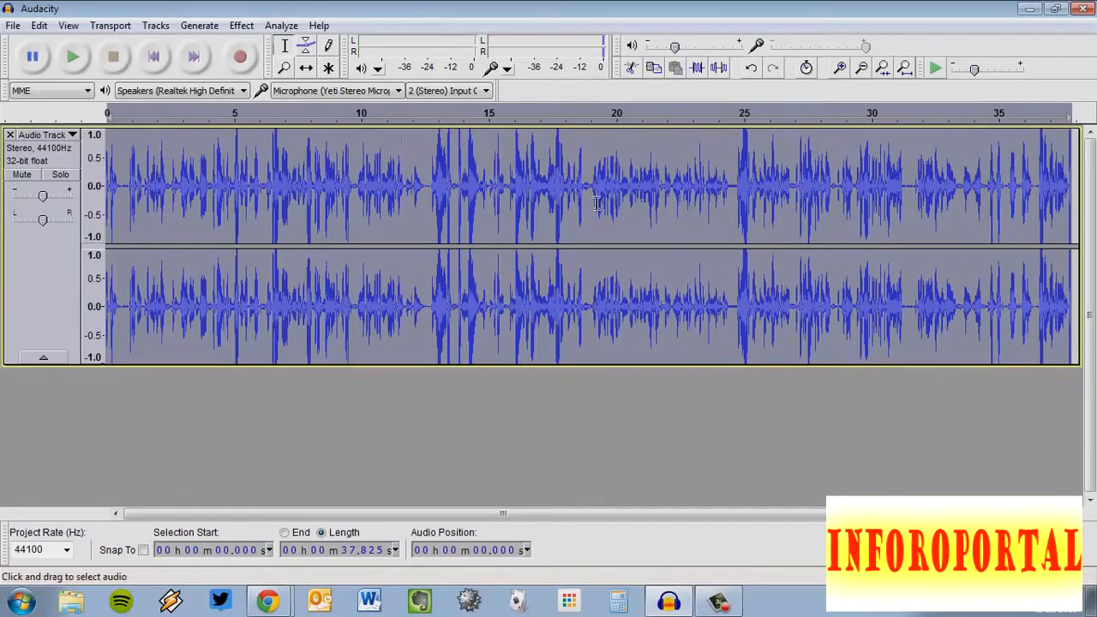
click(301, 174)
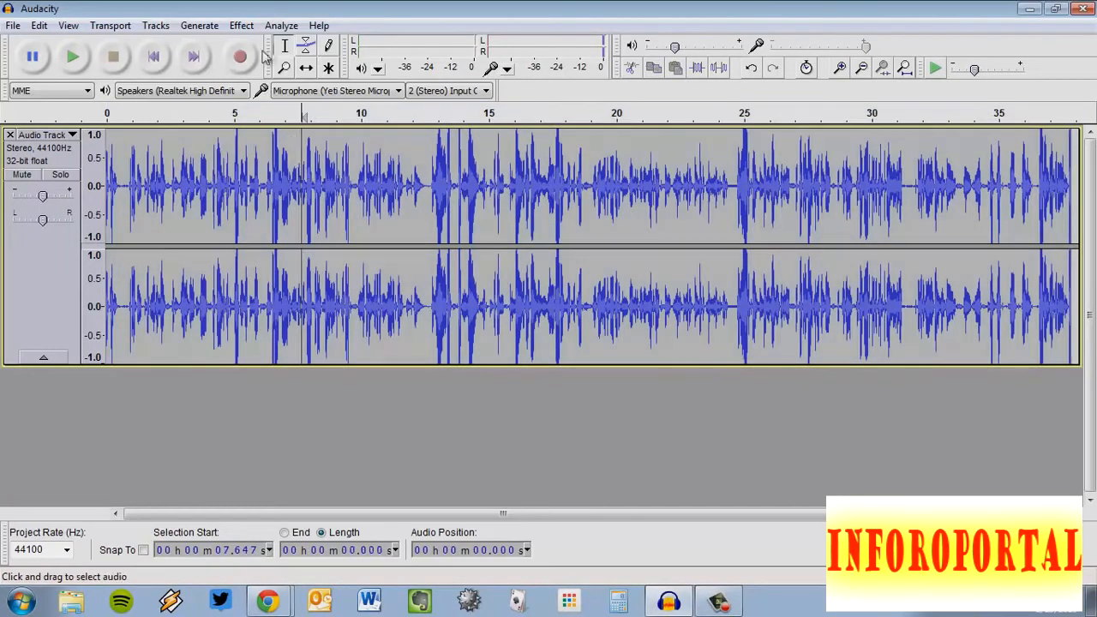
drag(303, 175, 530, 175)
drag(610, 175, 893, 173)
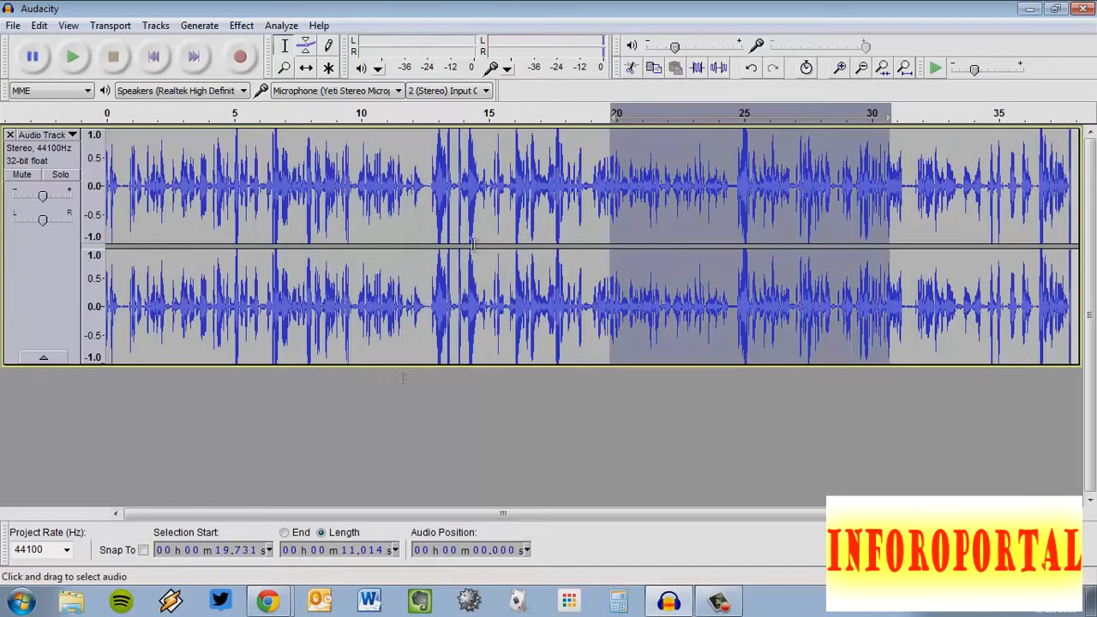
- Select the whole narration track and open the Compressor effect for it
click(36, 302)
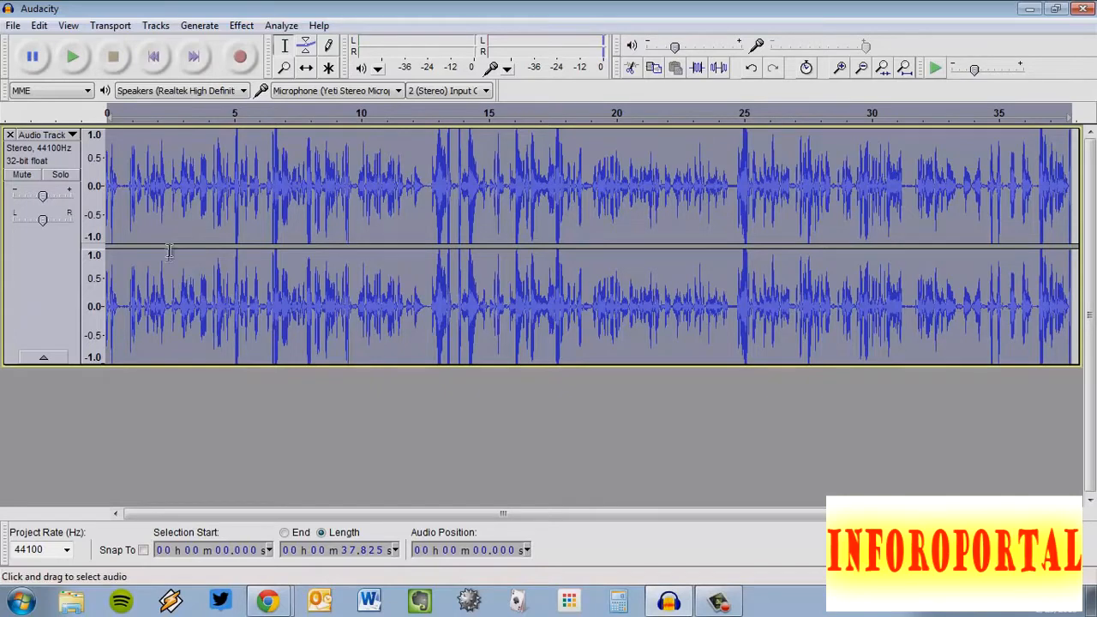
click(248, 28)
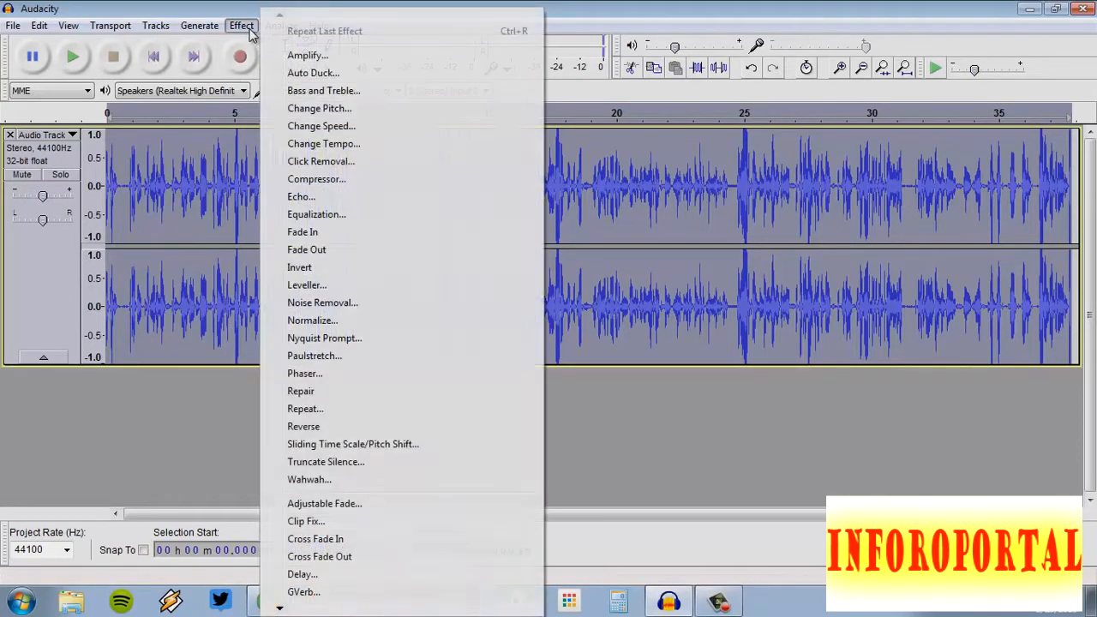
click(352, 182)
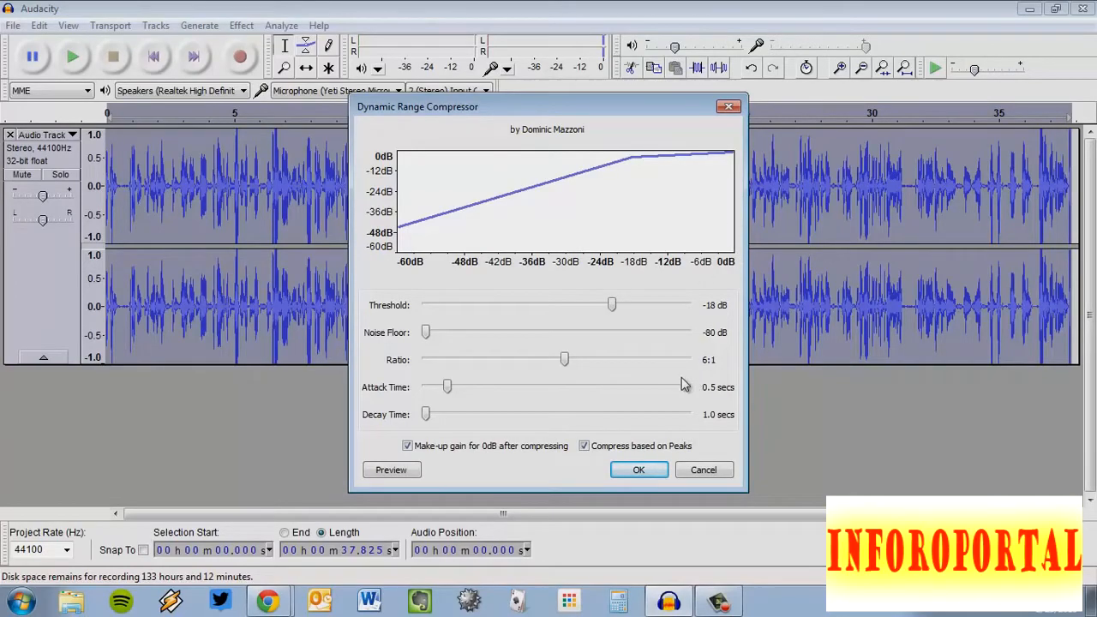
- Consult the mixing tutorial in Chrome, return to Audacity and compress the narration with a -18 dB threshold and 6:1 ratio
click(285, 604)
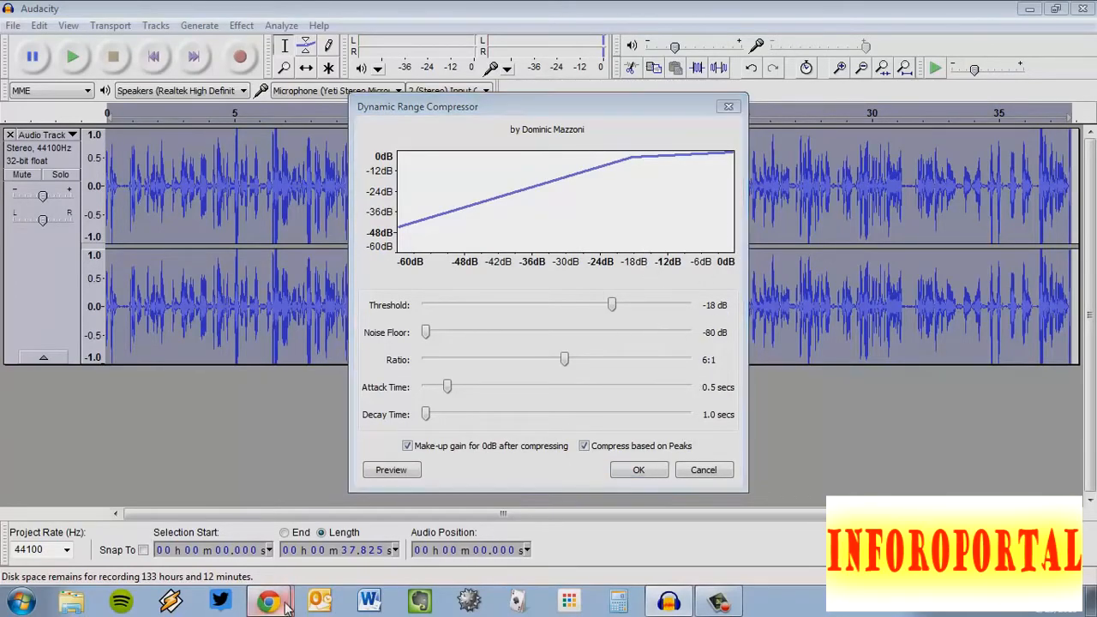
click(286, 566)
scroll(512, 283, down, 10)
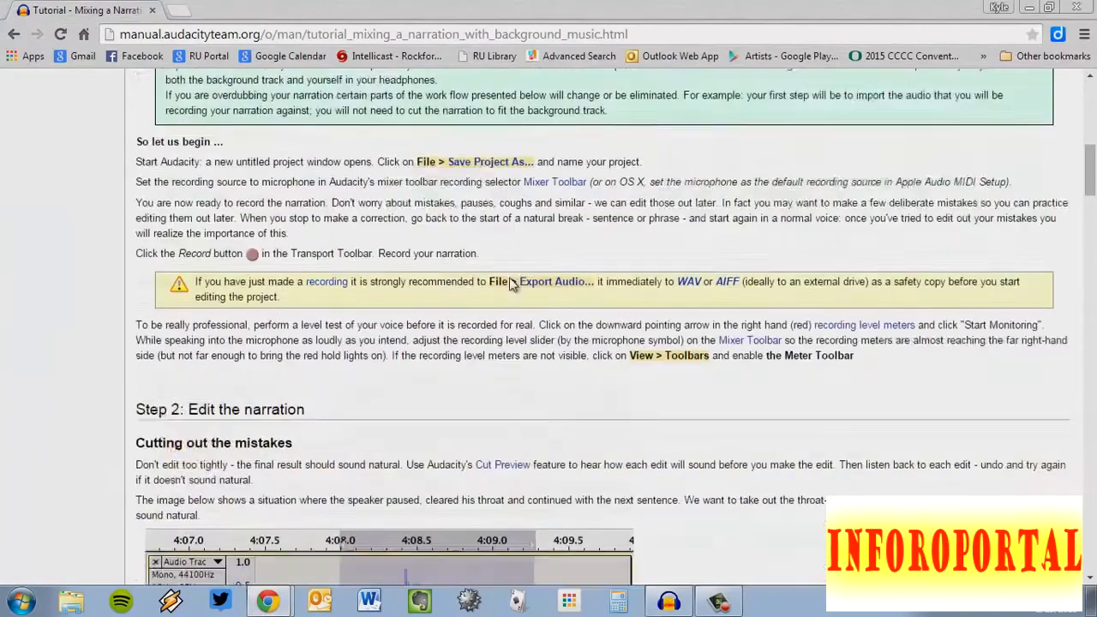
scroll(511, 283, down, 10)
key(alt+Tab)
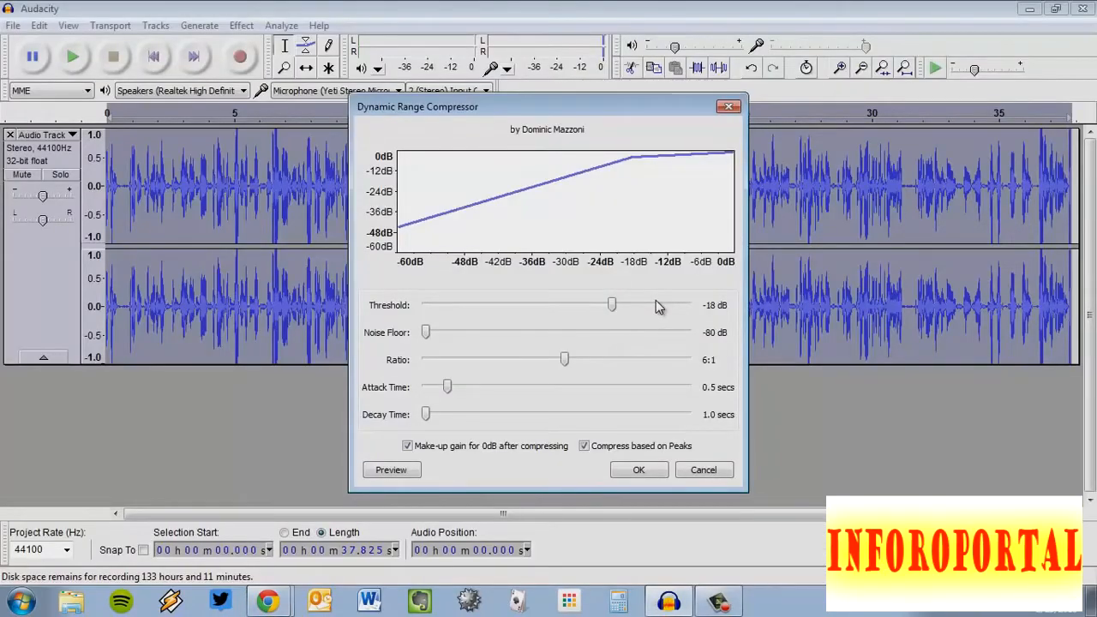
click(638, 470)
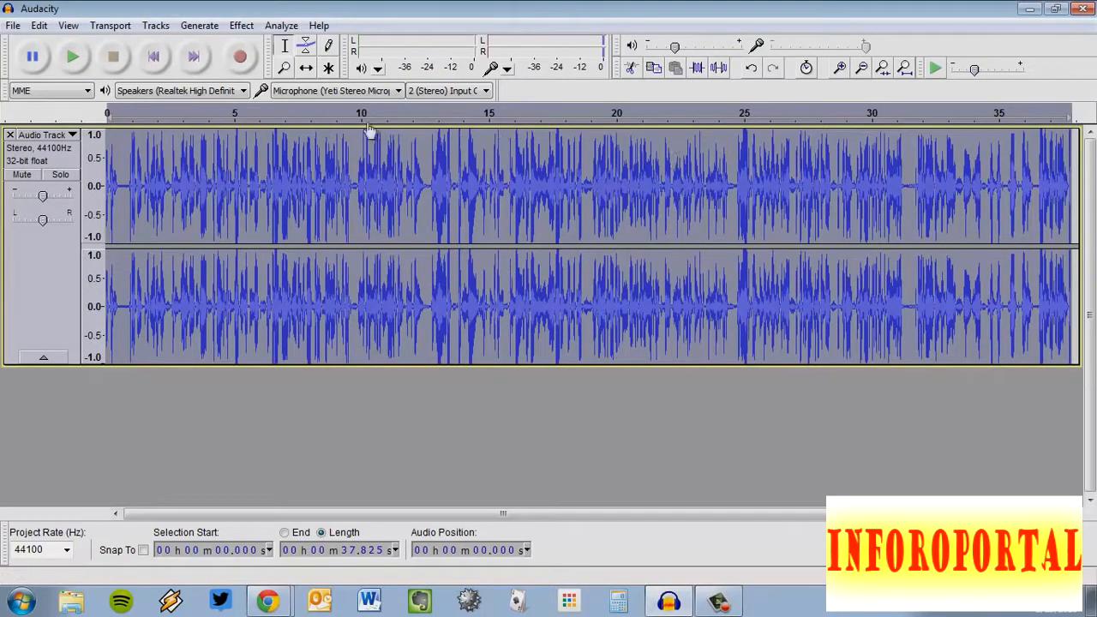
click(475, 165)
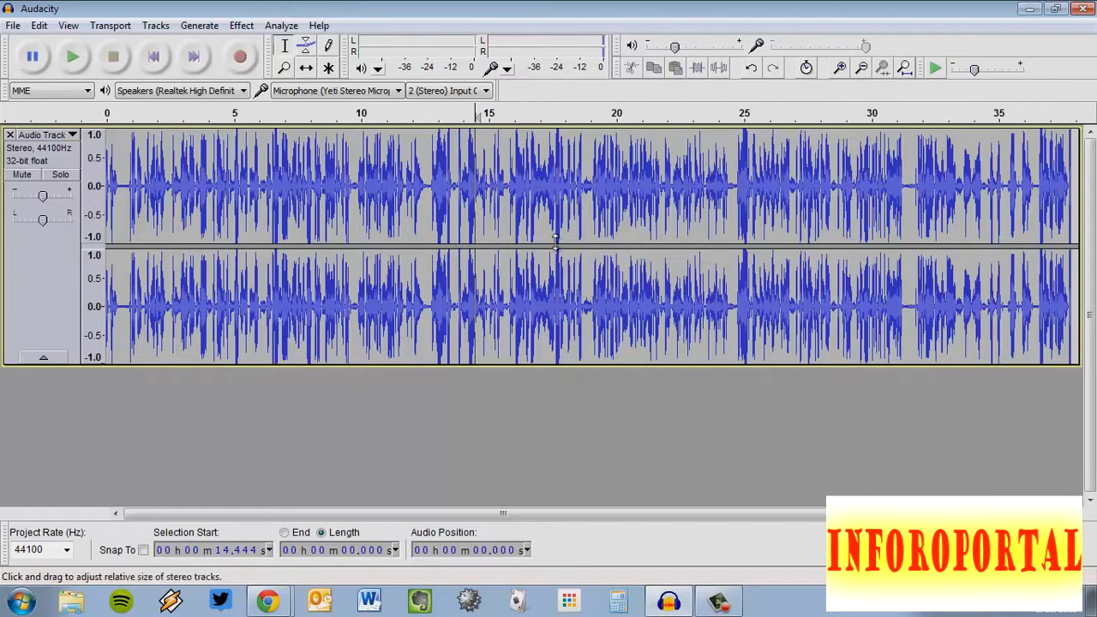
- Import "01 Vertigogo (Opening Theme)" from the Music library as a second track below the narration
click(68, 603)
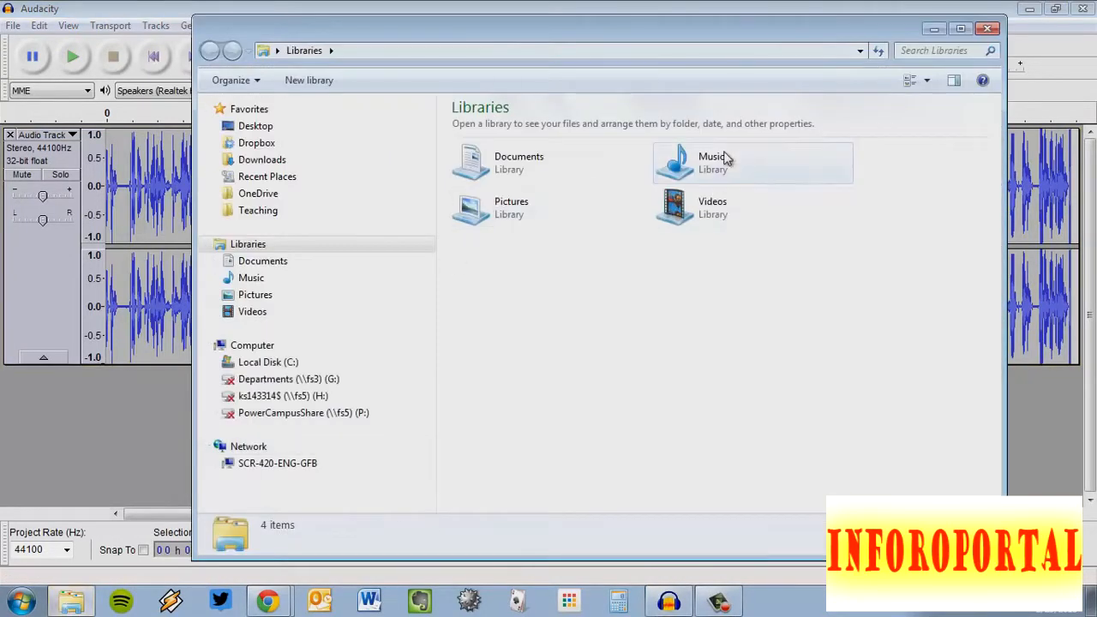
double_click(724, 158)
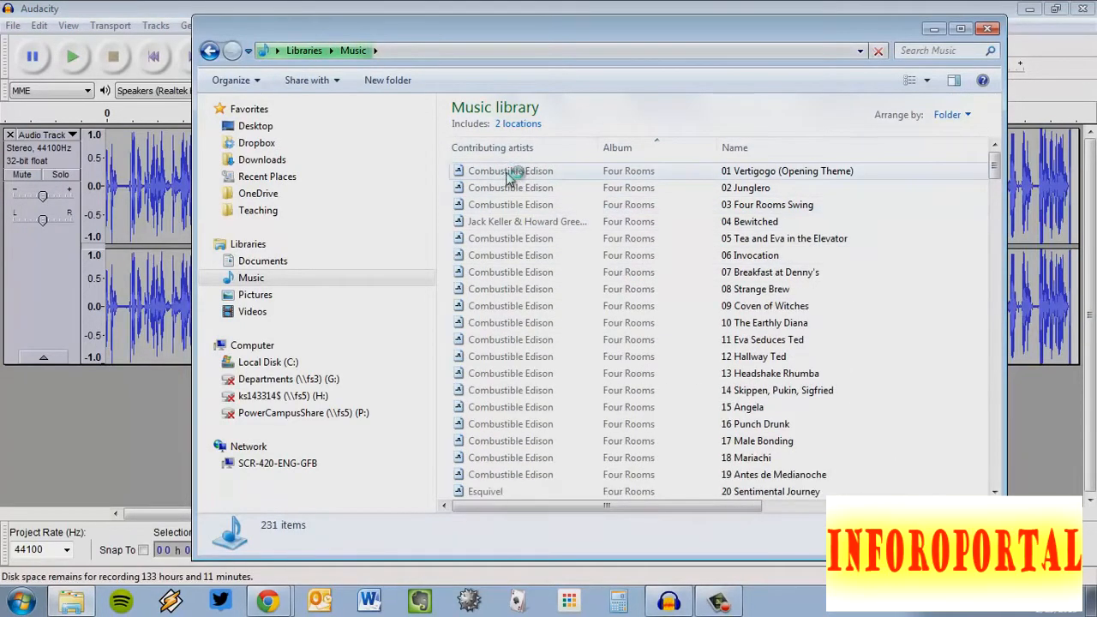
click(512, 172)
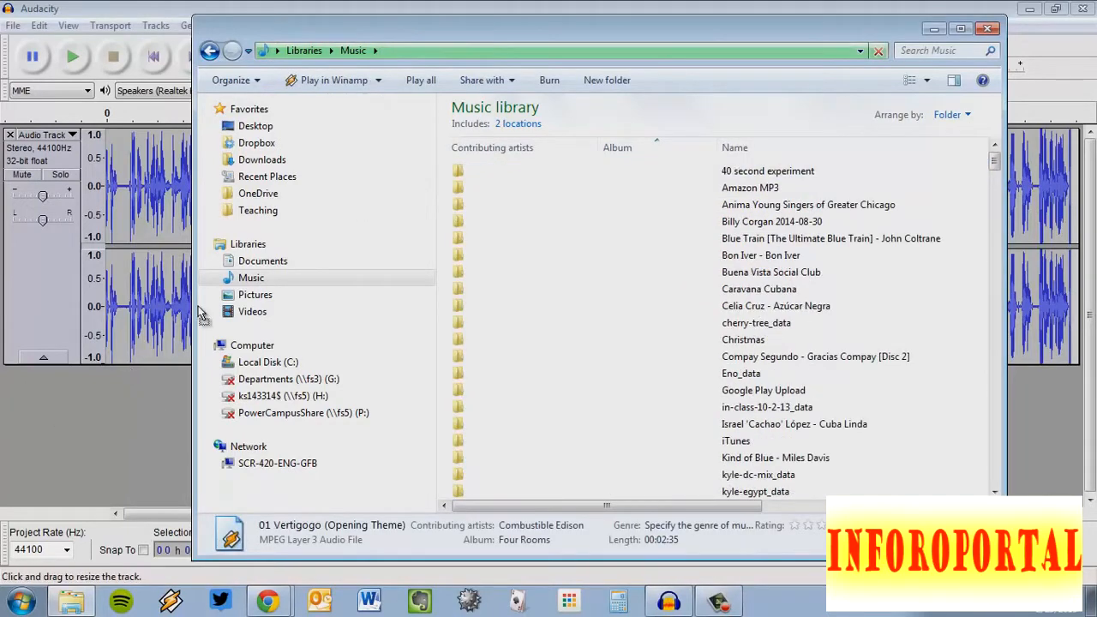
click(140, 6)
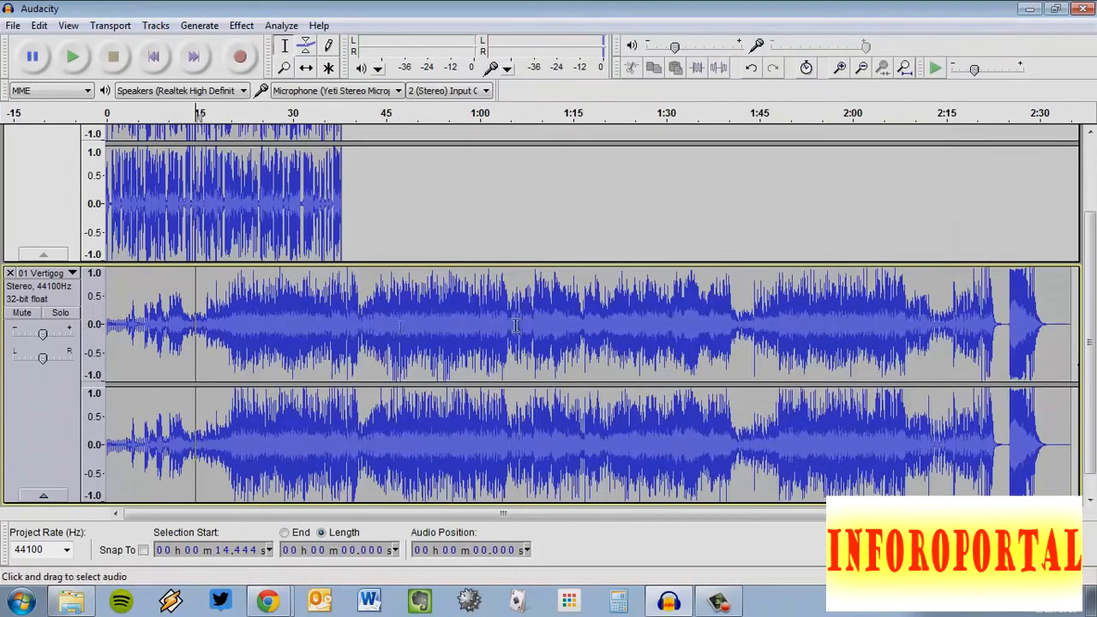
- Examine the narration and music tracks at several zoom levels, comparing their lengths and inspecting the end of the music
scroll(240, 428, up, 3)
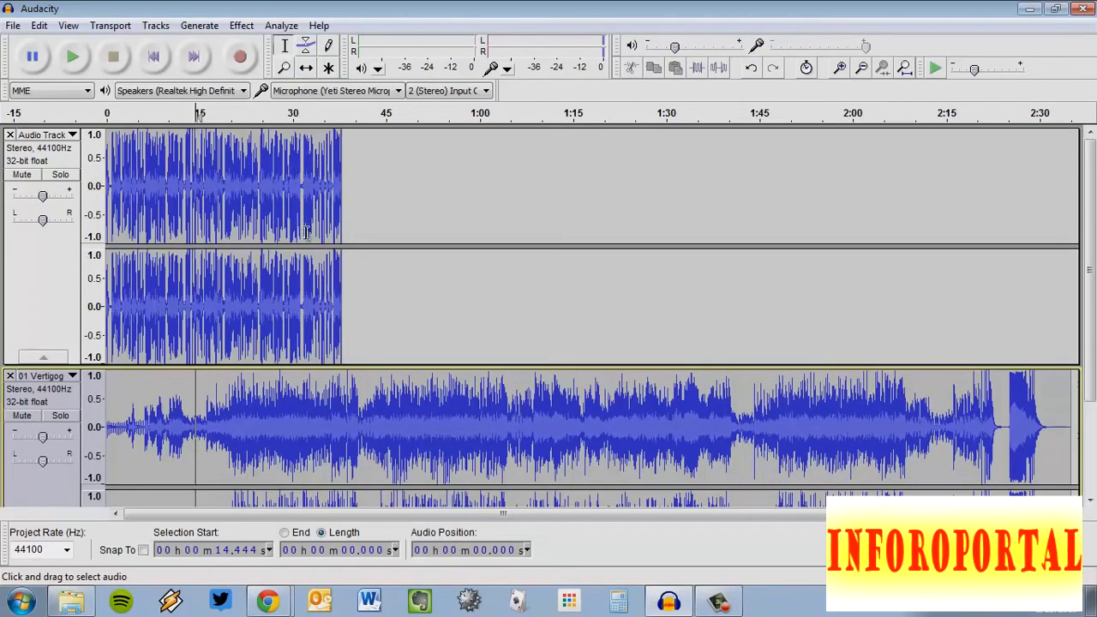
scroll(306, 232, up, 4)
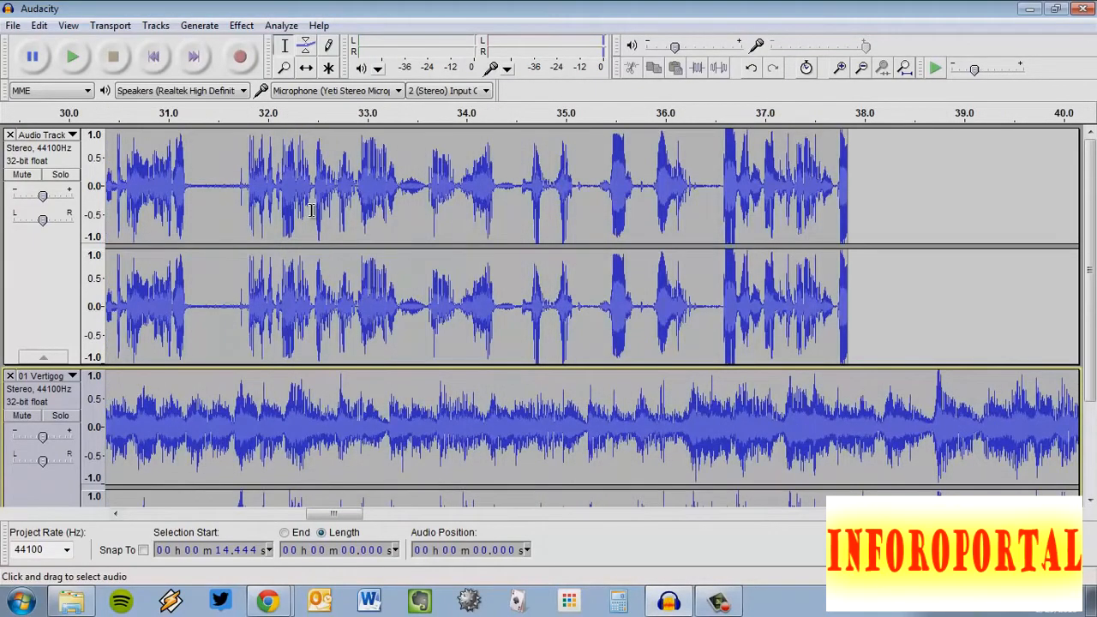
scroll(328, 217, down, 3)
drag(414, 517, 336, 517)
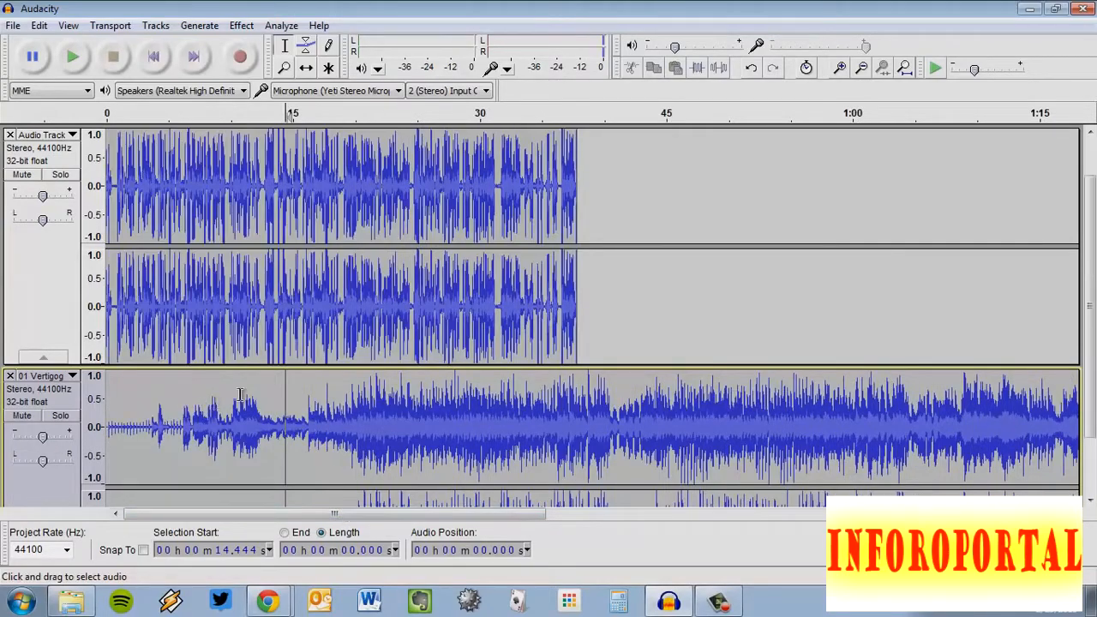
scroll(224, 347, down, 3)
scroll(583, 330, up, 3)
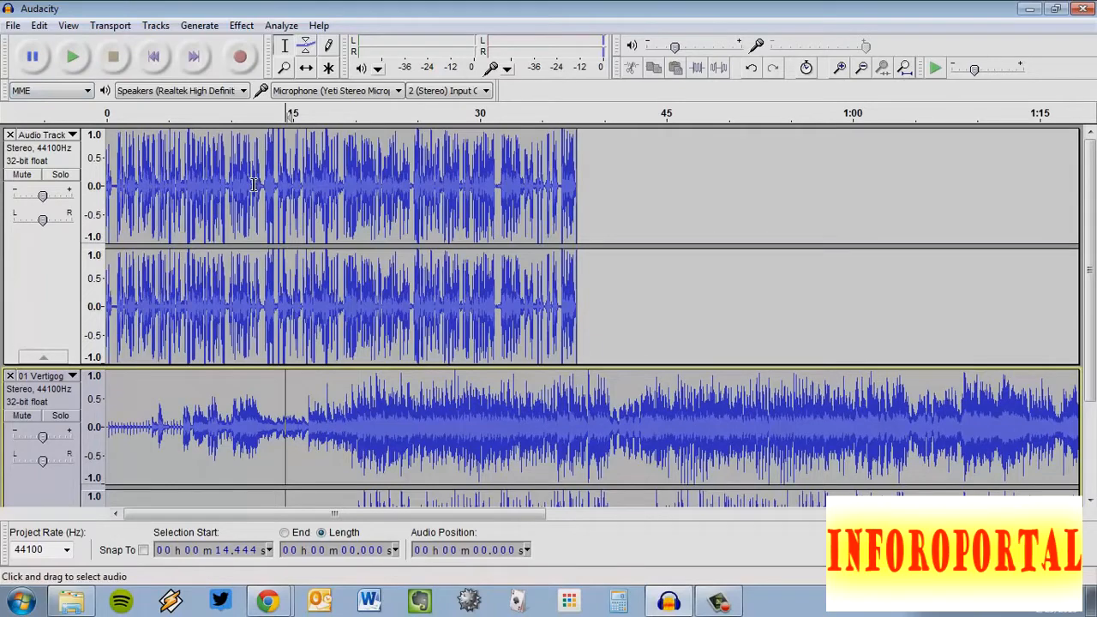
scroll(206, 254, down, 3)
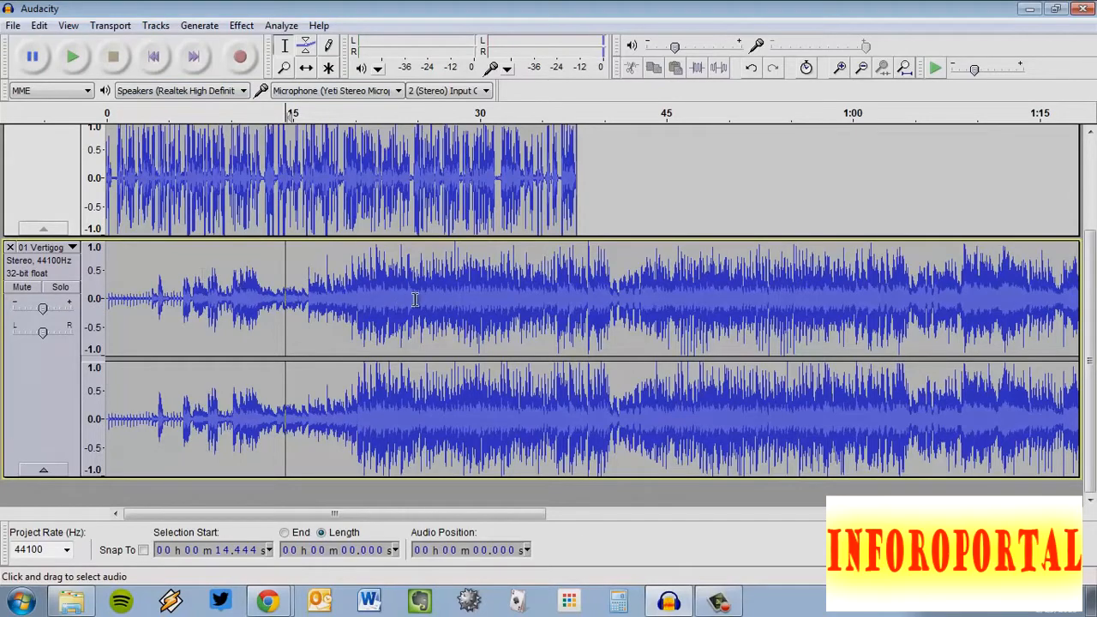
key(ctrl+3)
key(ctrl+3)
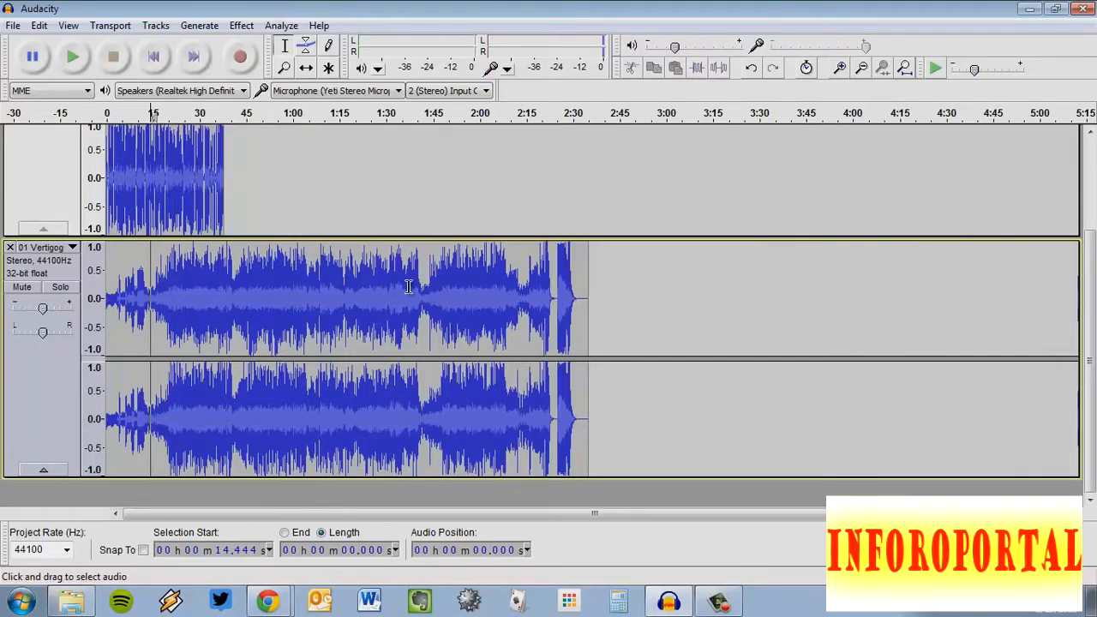
scroll(409, 285, up, 2)
scroll(404, 288, down, 3)
scroll(396, 296, up, 3)
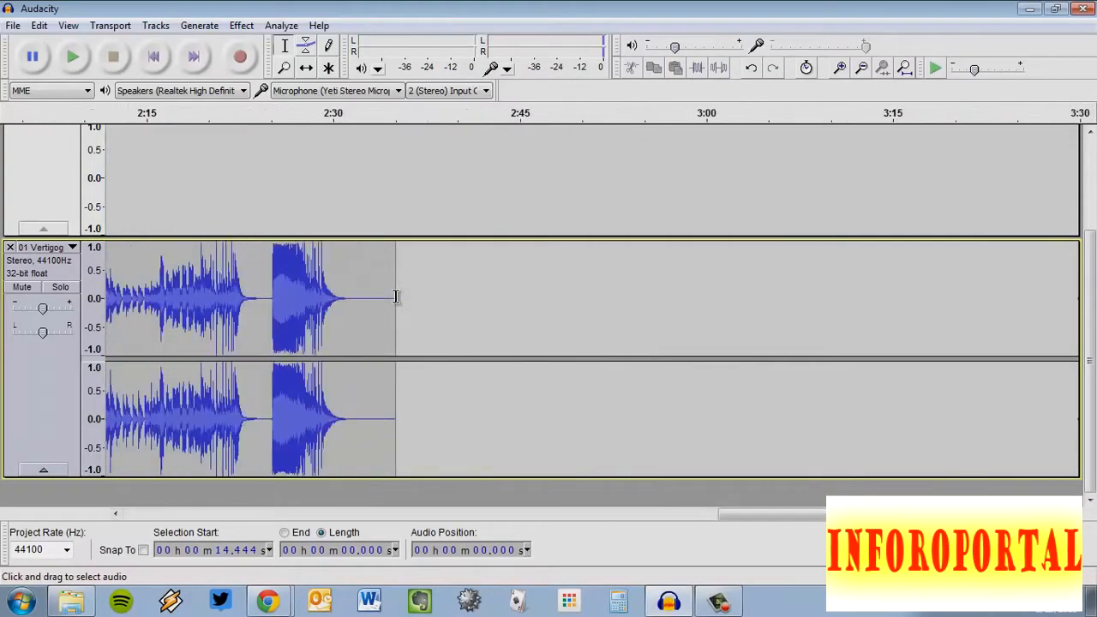
- Delete the part of the music track that extends past the end of the narration, from about 37.8 s onward
drag(732, 516, 259, 520)
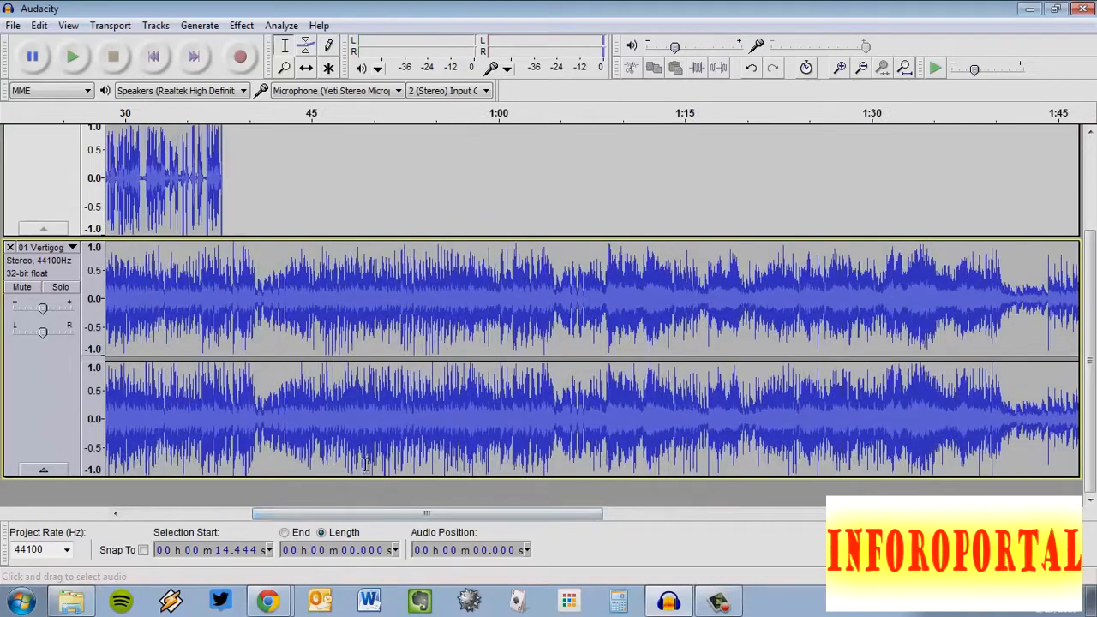
scroll(366, 459, down, 3)
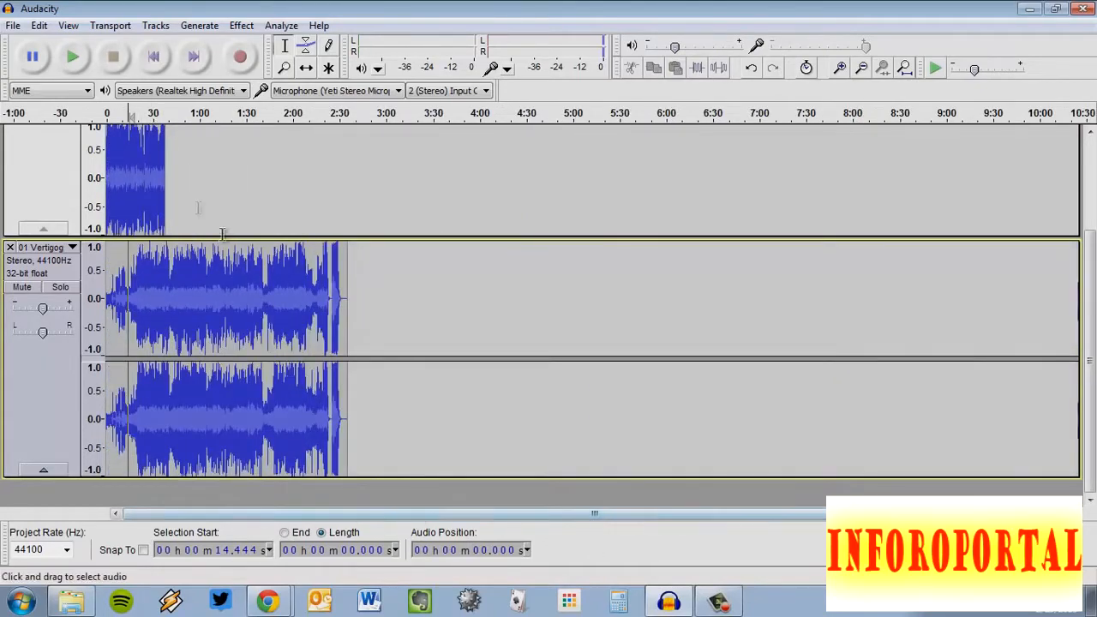
scroll(136, 174, up, 3)
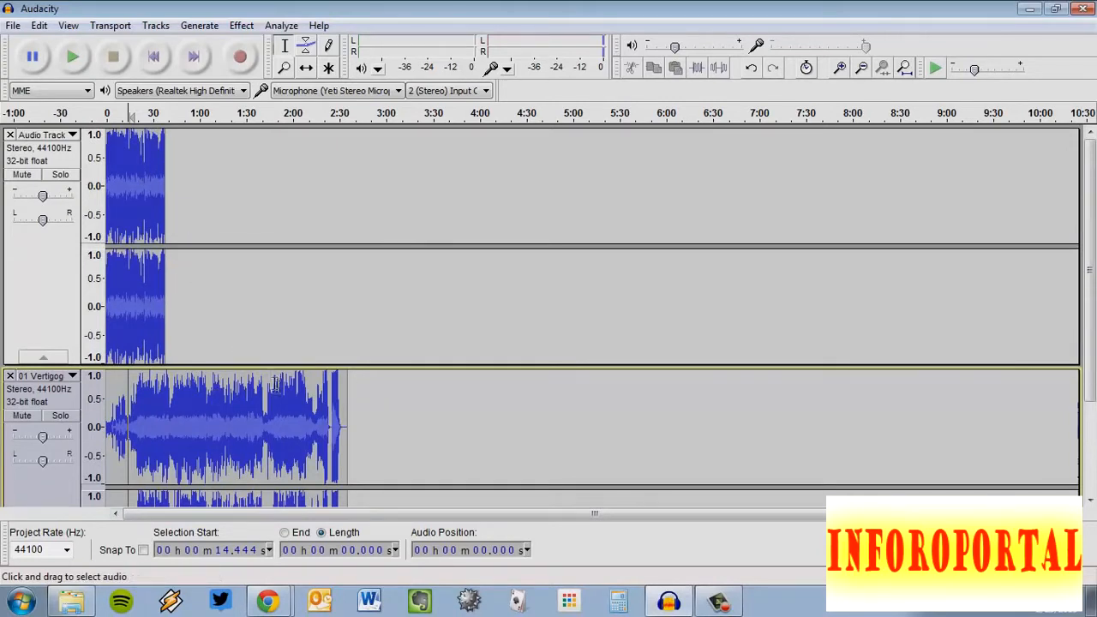
ctrl+scroll(232, 343, up, 2)
drag(496, 514, 139, 518)
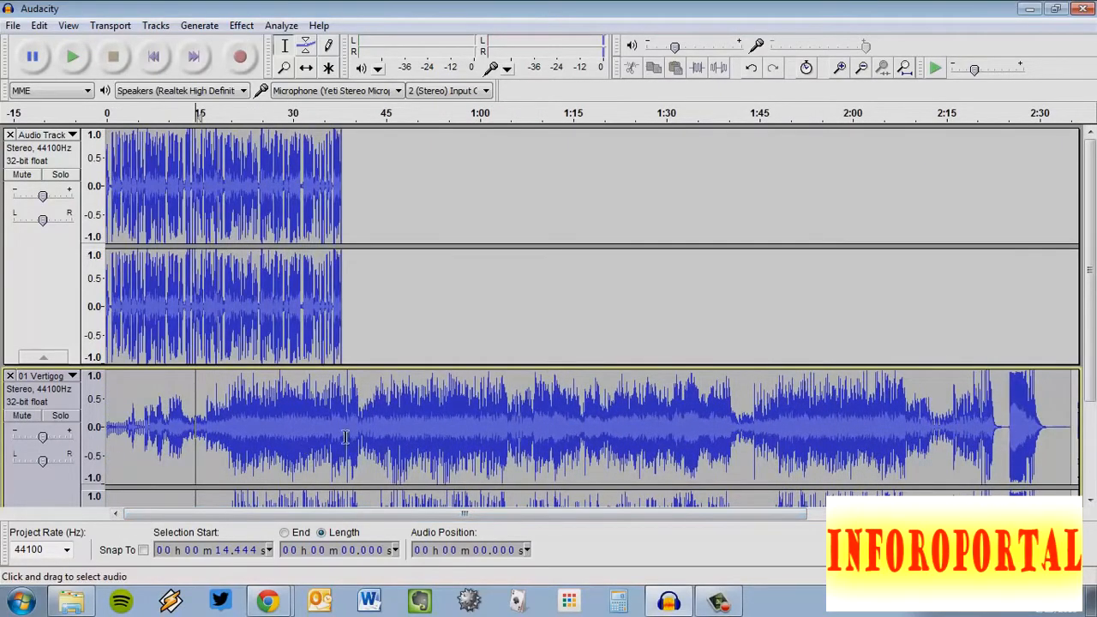
scroll(403, 423, down, 3)
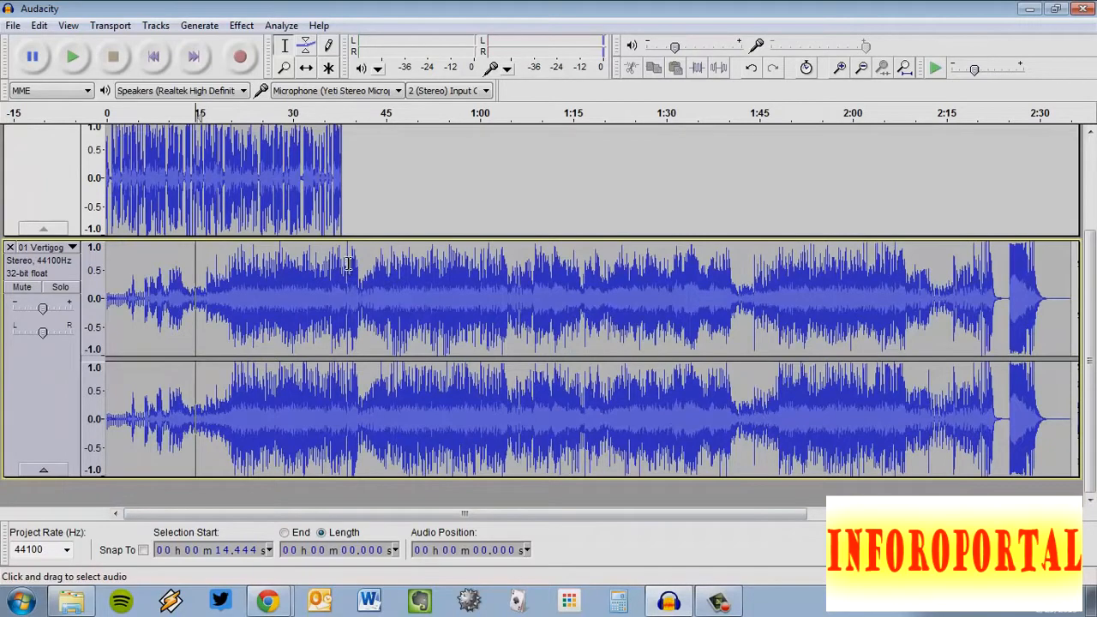
drag(342, 264, 1044, 279)
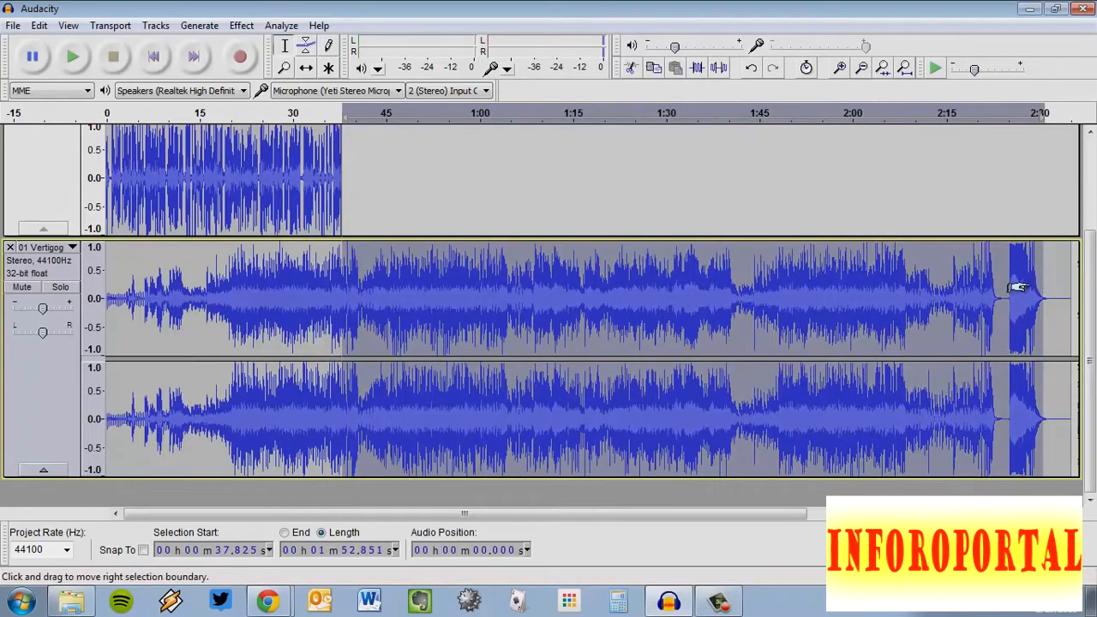
click(843, 286)
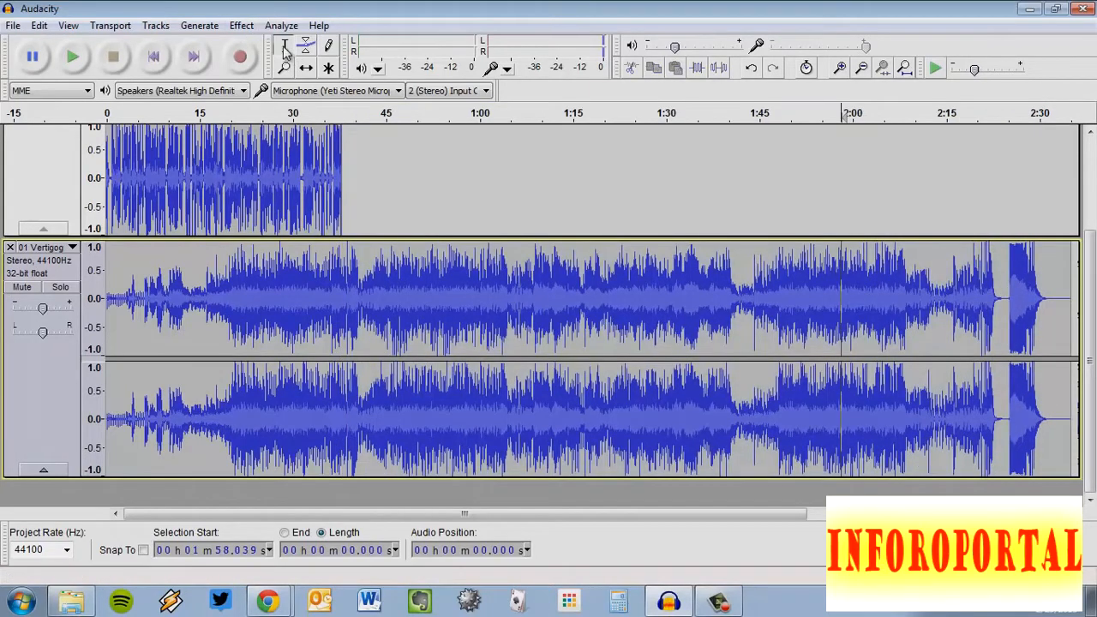
click(343, 276)
drag(470, 279, 1089, 310)
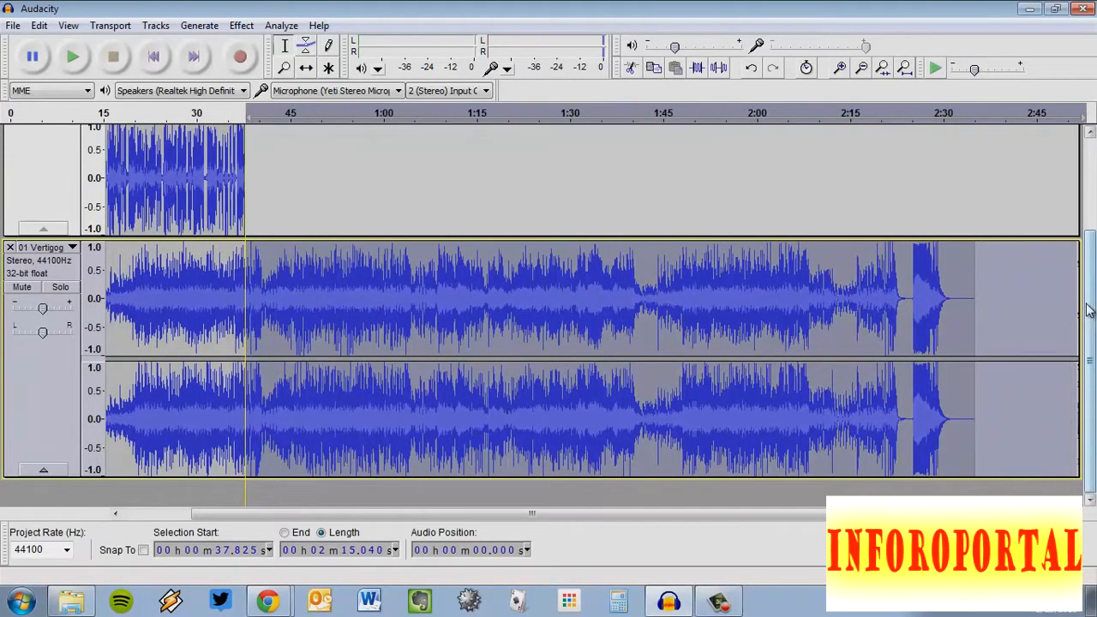
key(Delete)
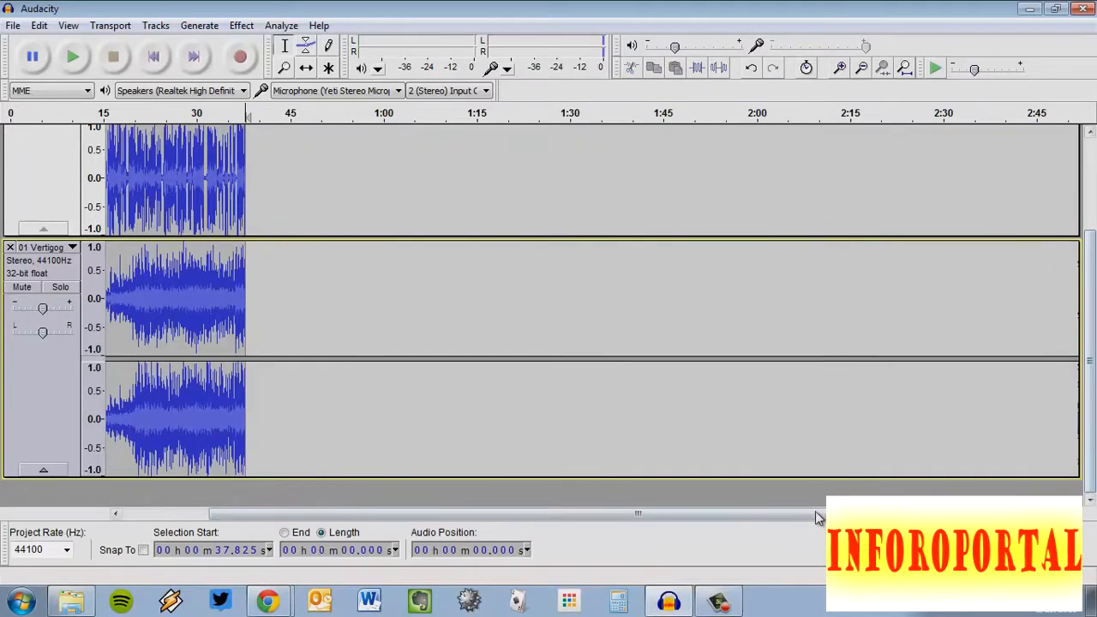
- Examine the trimmed end of the music against the narration and compare both waveforms between about 11 and 30 s
drag(815, 511, 730, 511)
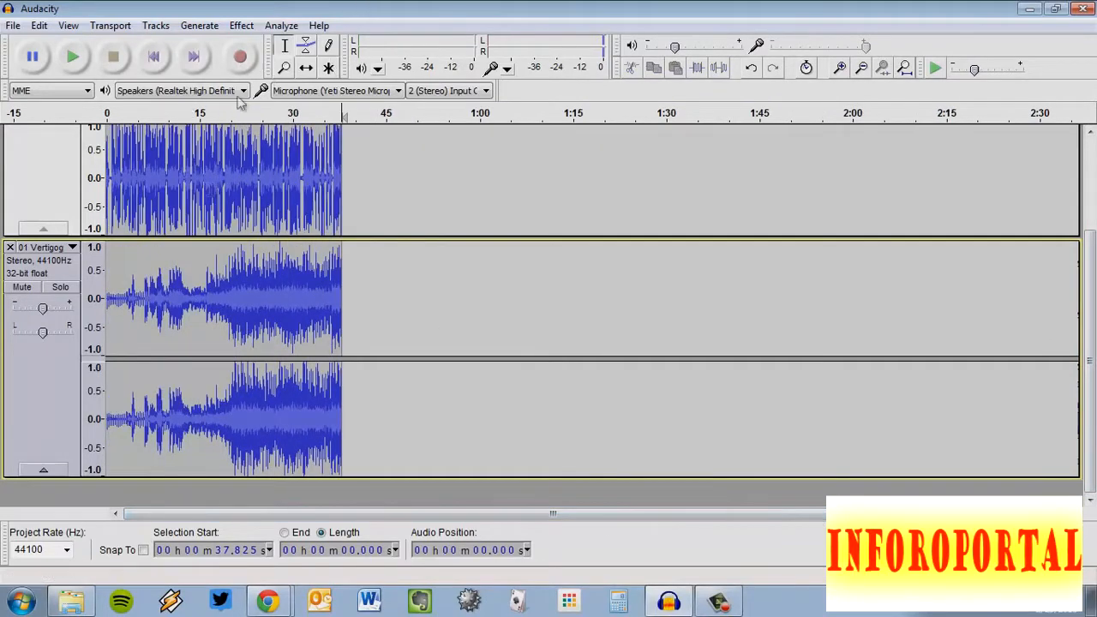
scroll(344, 346, up, 1)
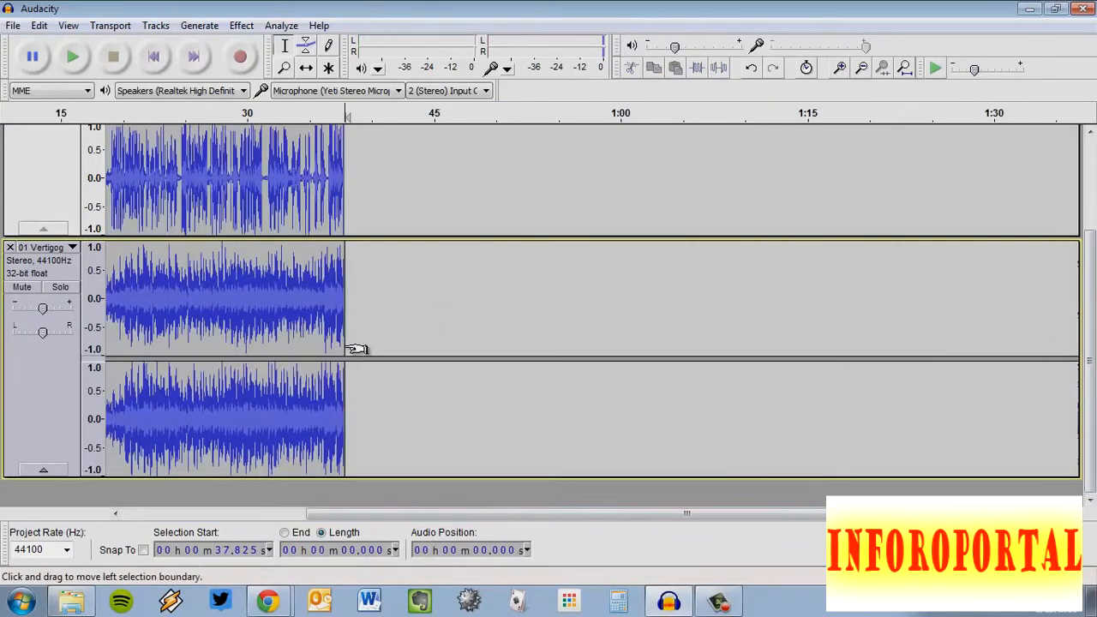
drag(649, 515, 316, 515)
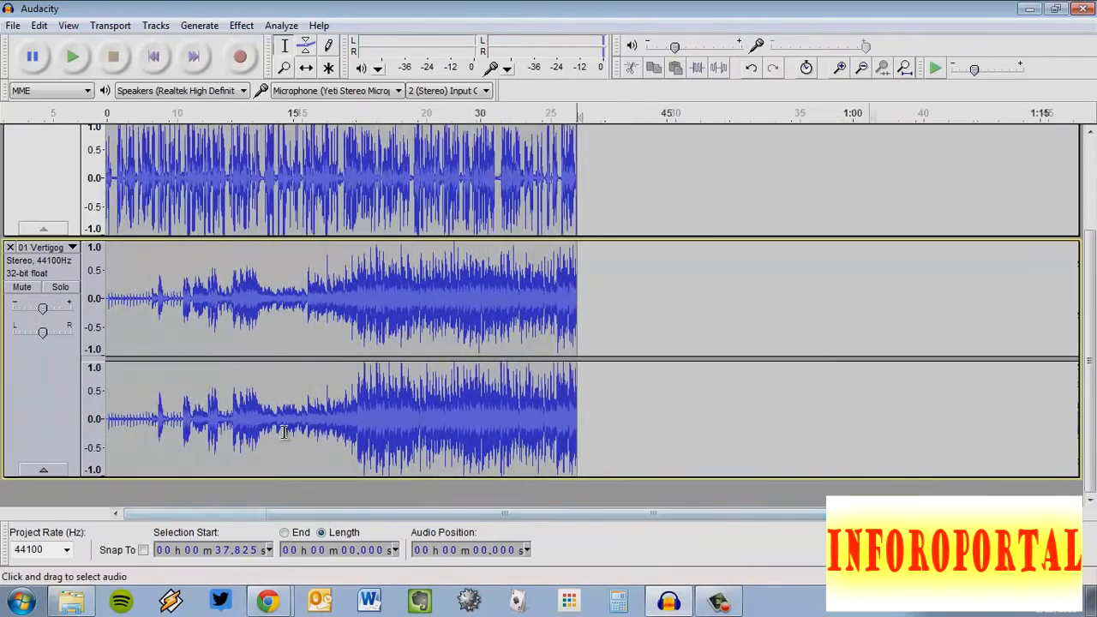
scroll(285, 426, up, 1)
scroll(301, 381, up, 1)
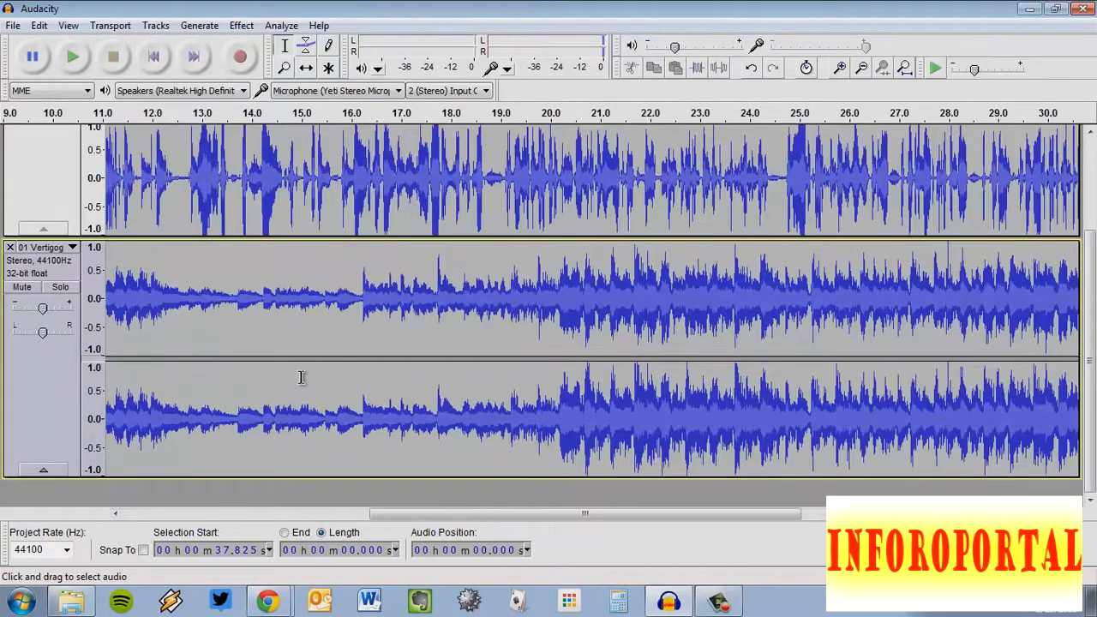
scroll(523, 403, up, 3)
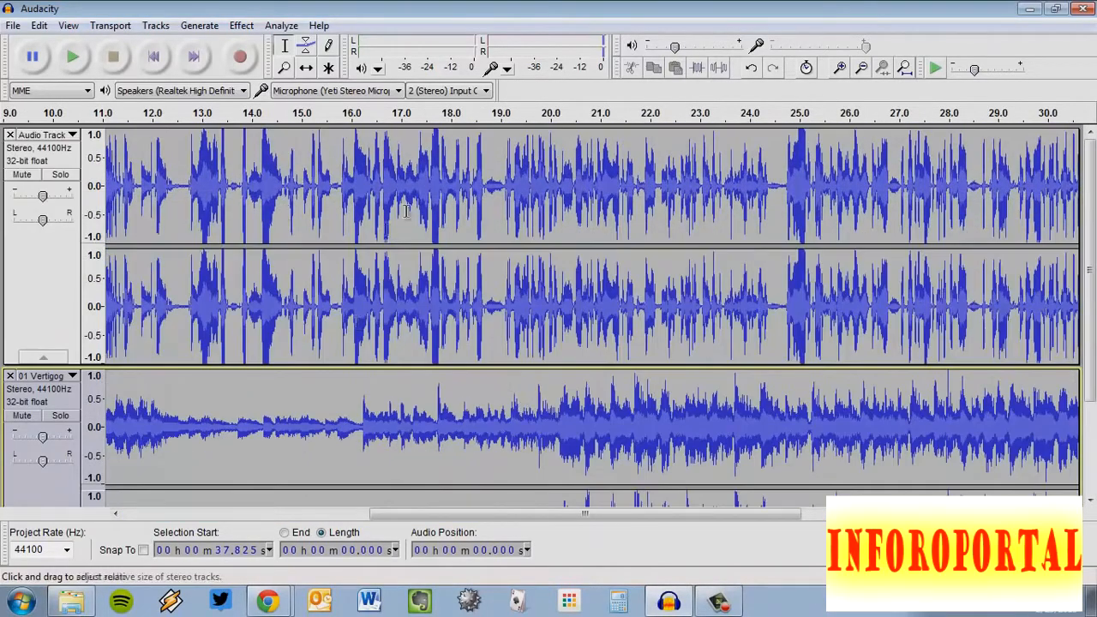
scroll(435, 433, down, 3)
scroll(522, 270, up, 3)
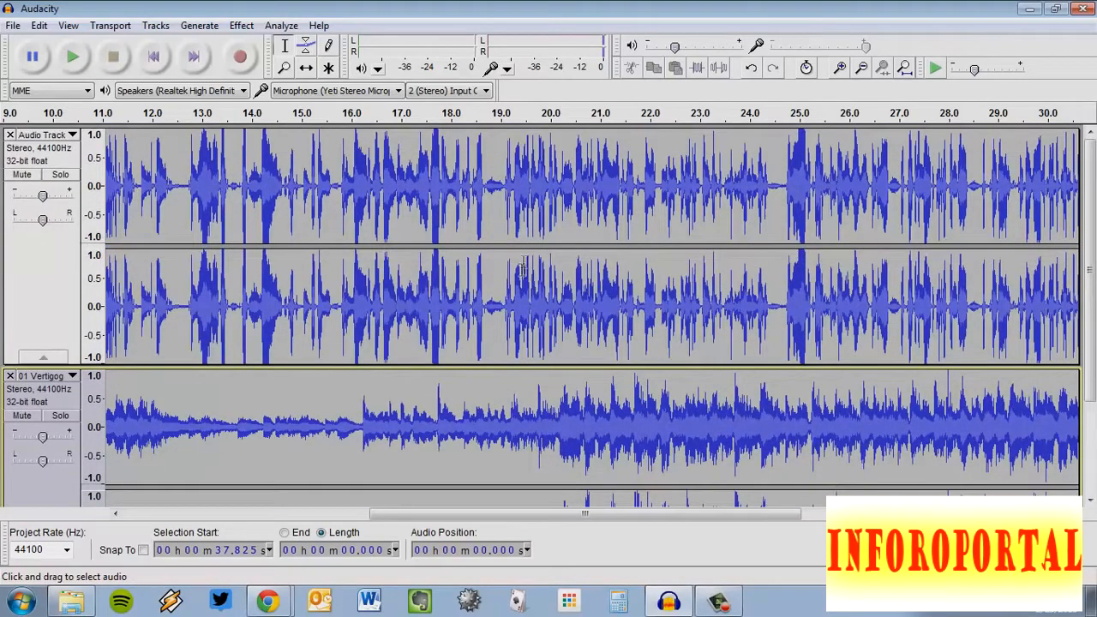
- Delete the section of the narration between about 15.7 and 18.8 s
click(565, 215)
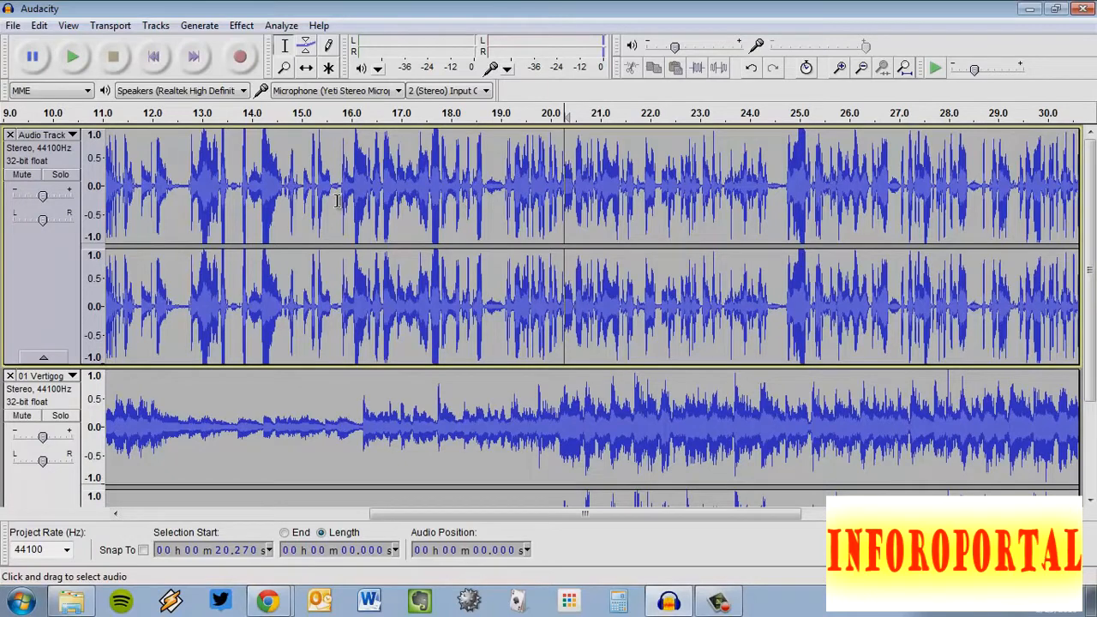
drag(337, 201, 490, 195)
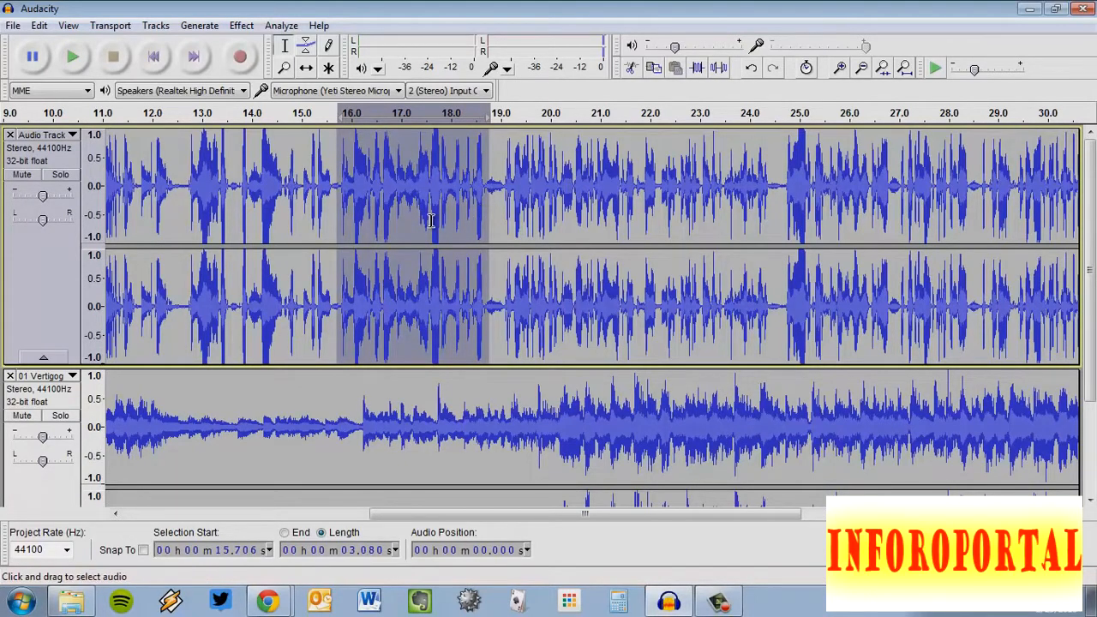
key(Delete)
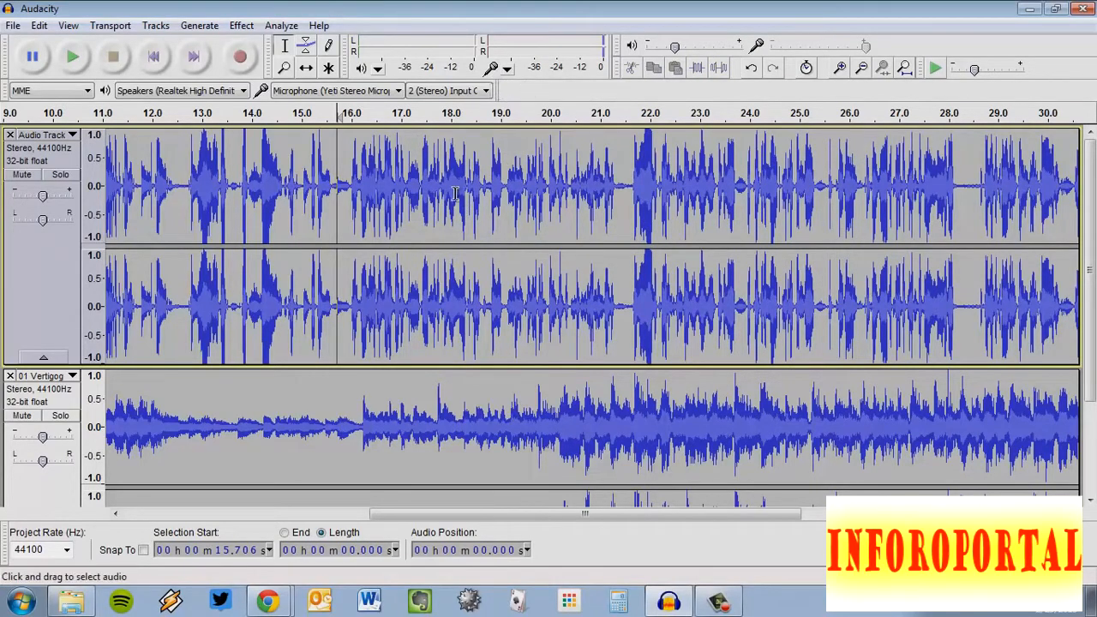
- Split the narration clip at about 20.3 s, after comparing that point with where the music gets louder
scroll(632, 240, down, 3)
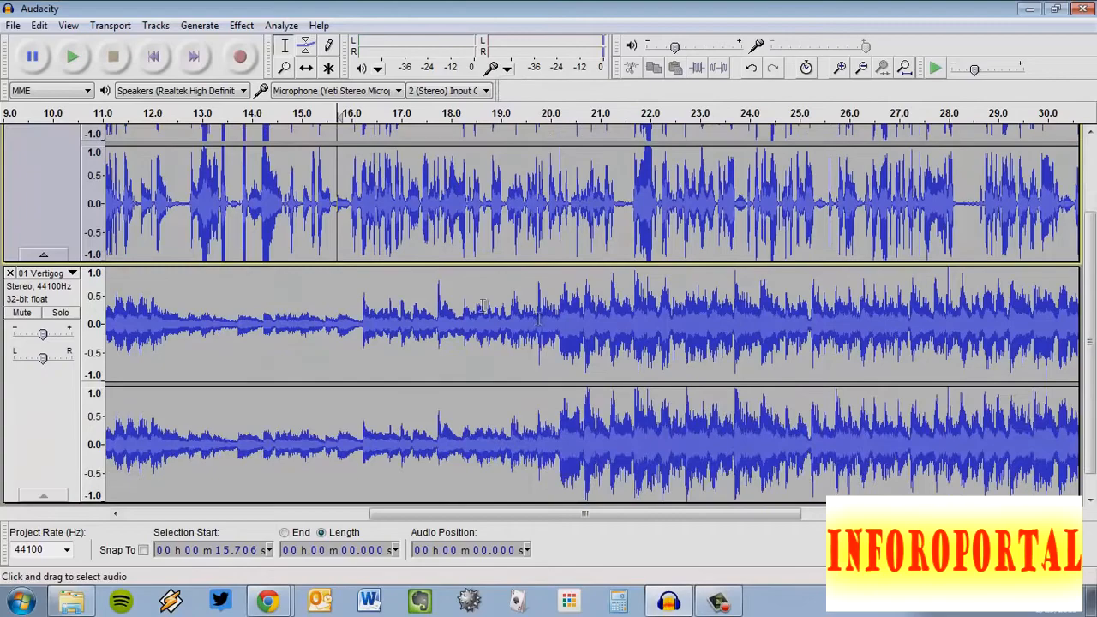
click(564, 329)
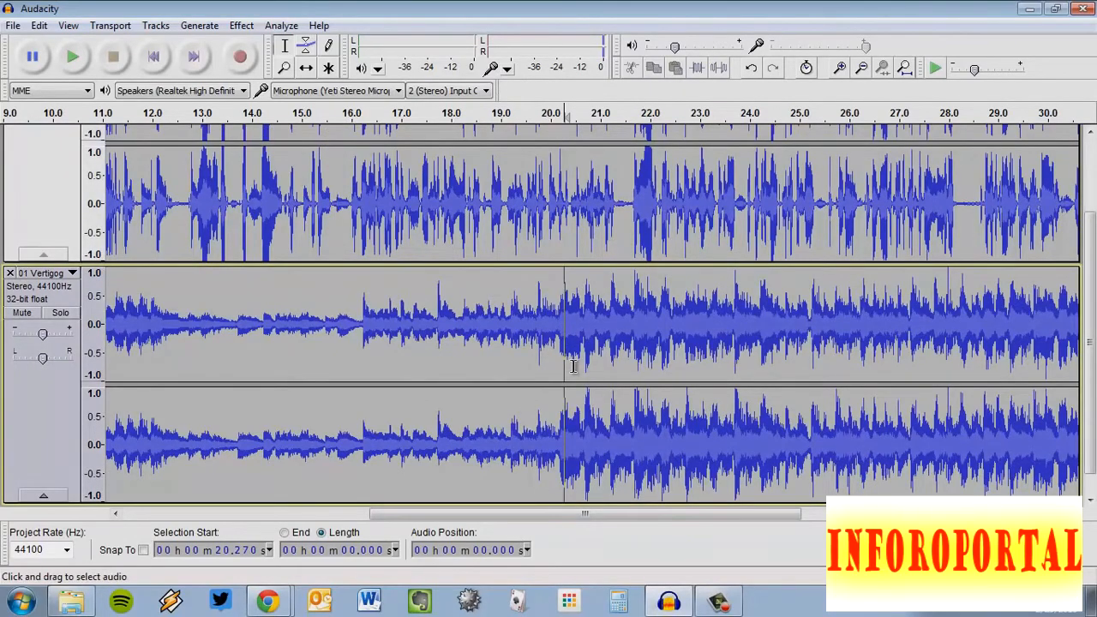
scroll(574, 366, up, 3)
scroll(575, 364, down, 2)
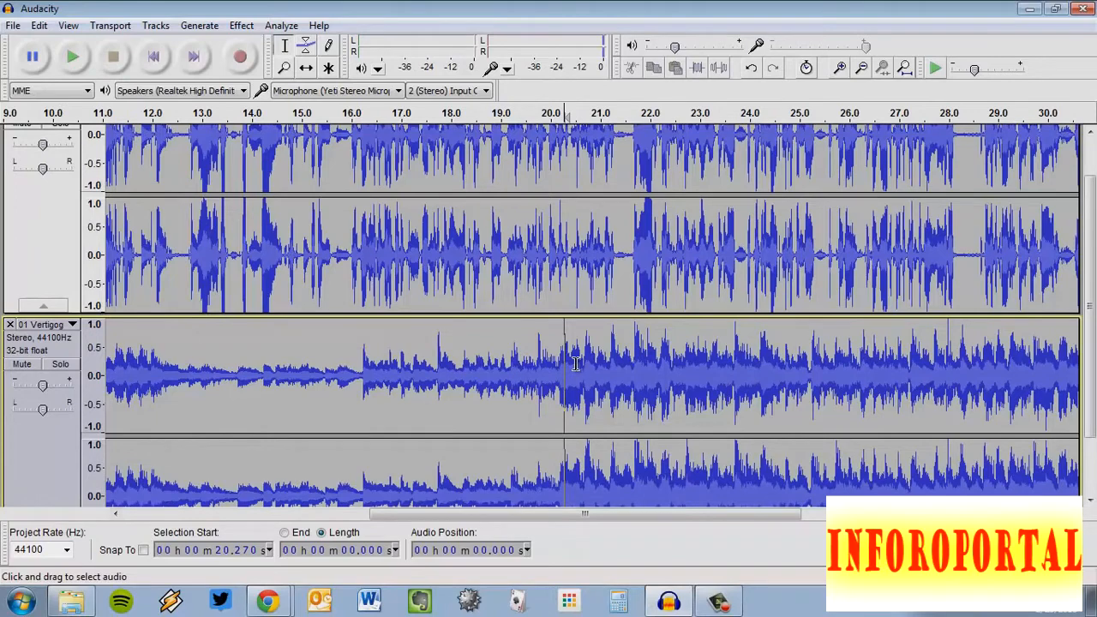
scroll(576, 364, up, 1)
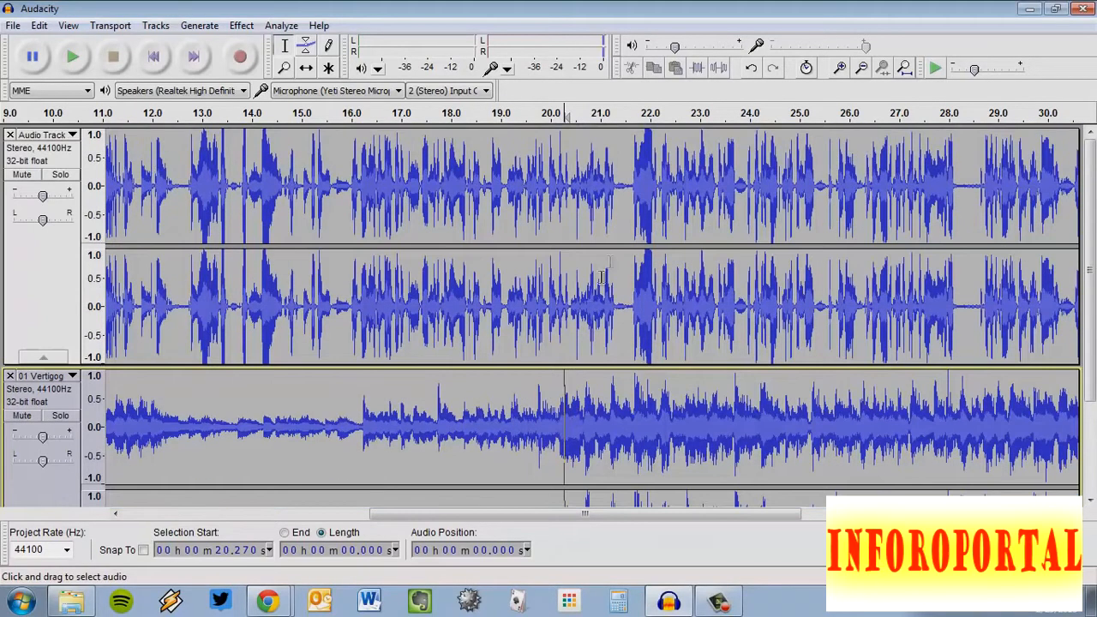
click(564, 161)
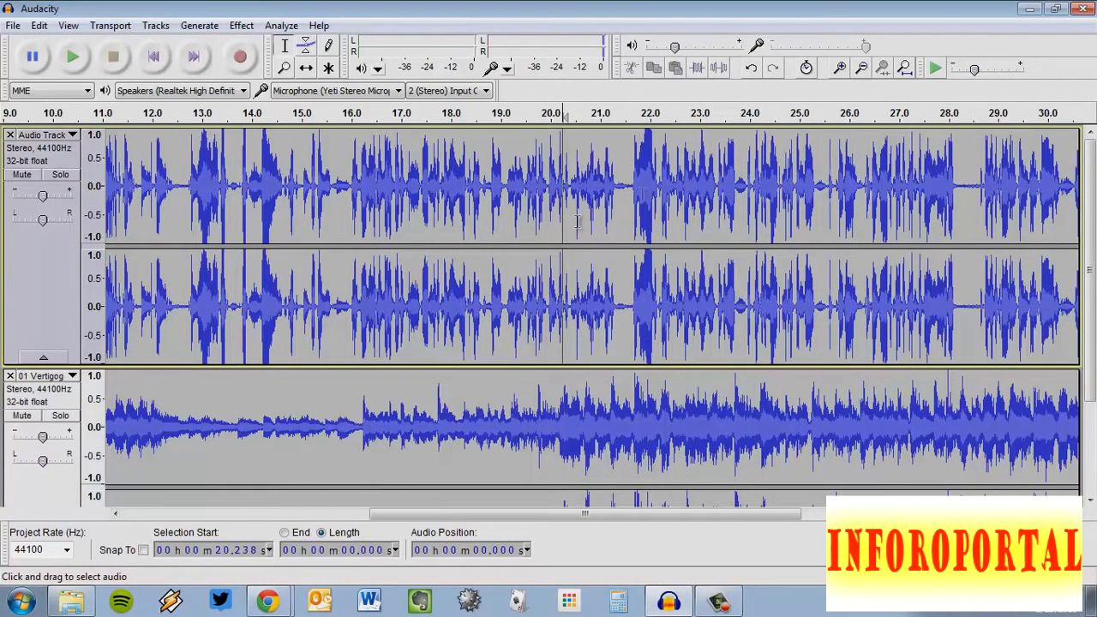
click(566, 182)
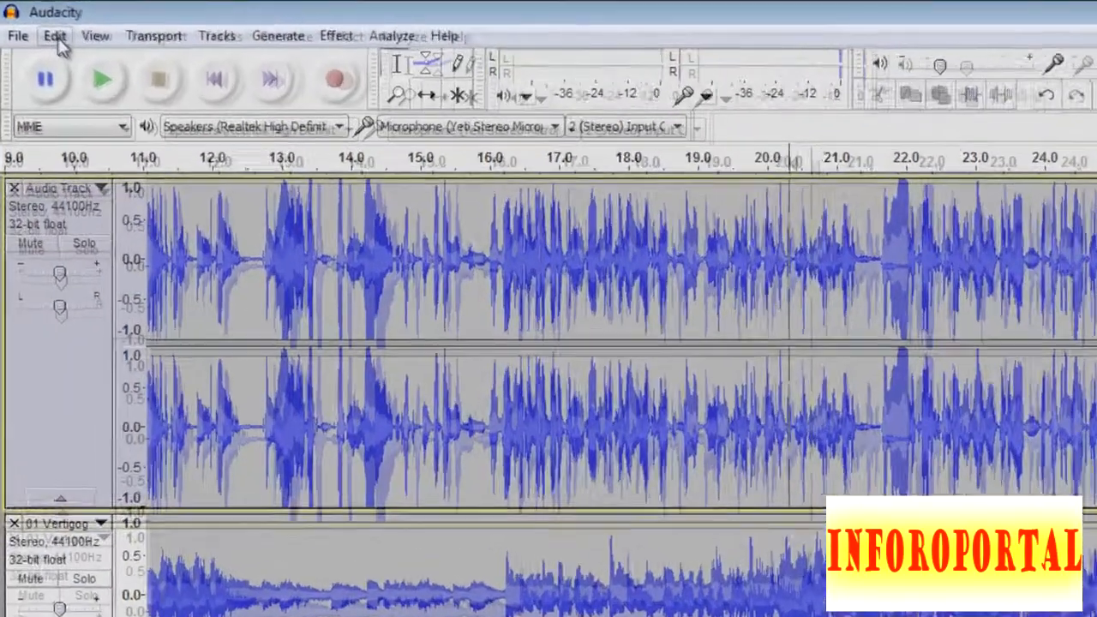
click(41, 26)
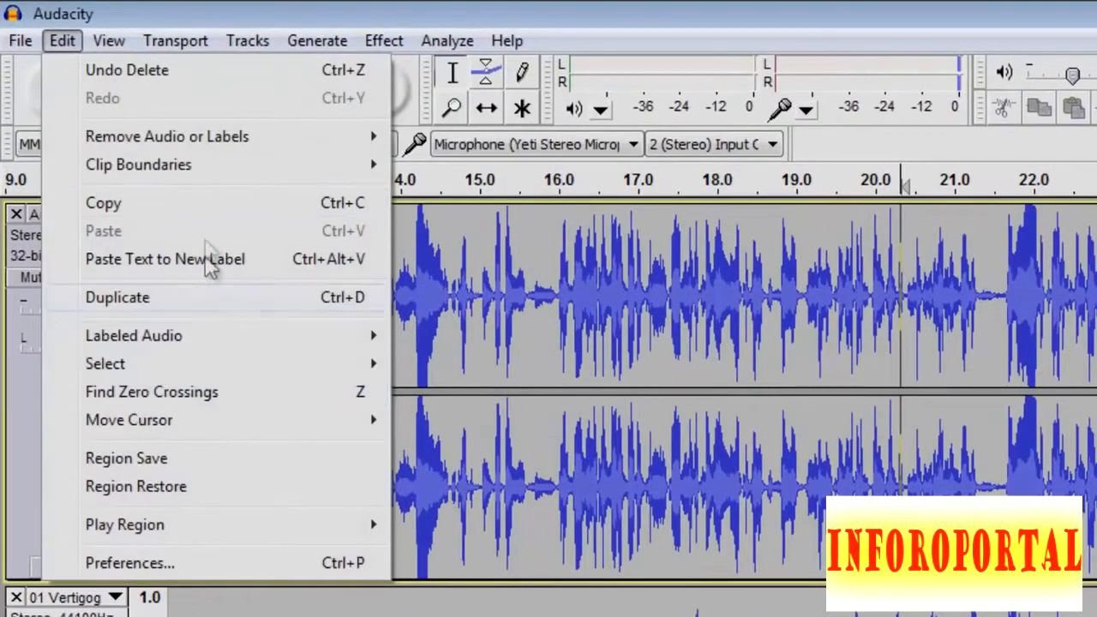
mouse_move(213, 175)
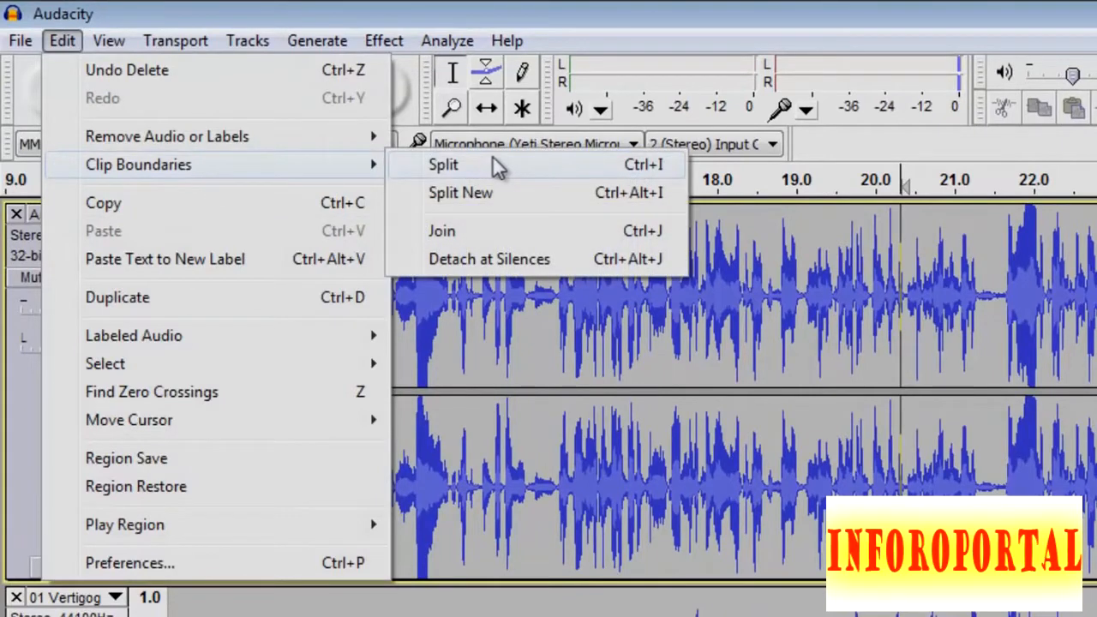
click(568, 165)
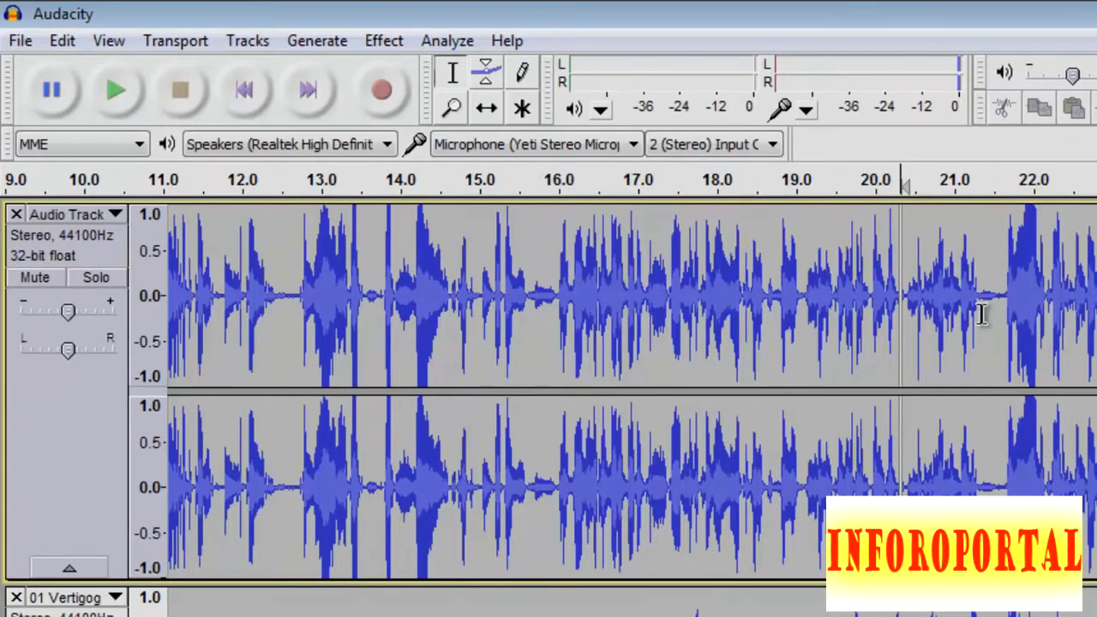
- Inspect the new split up close and use the Time Shift tool to move the music about 2.5 s later
ctrl+scroll(982, 314, up, 2)
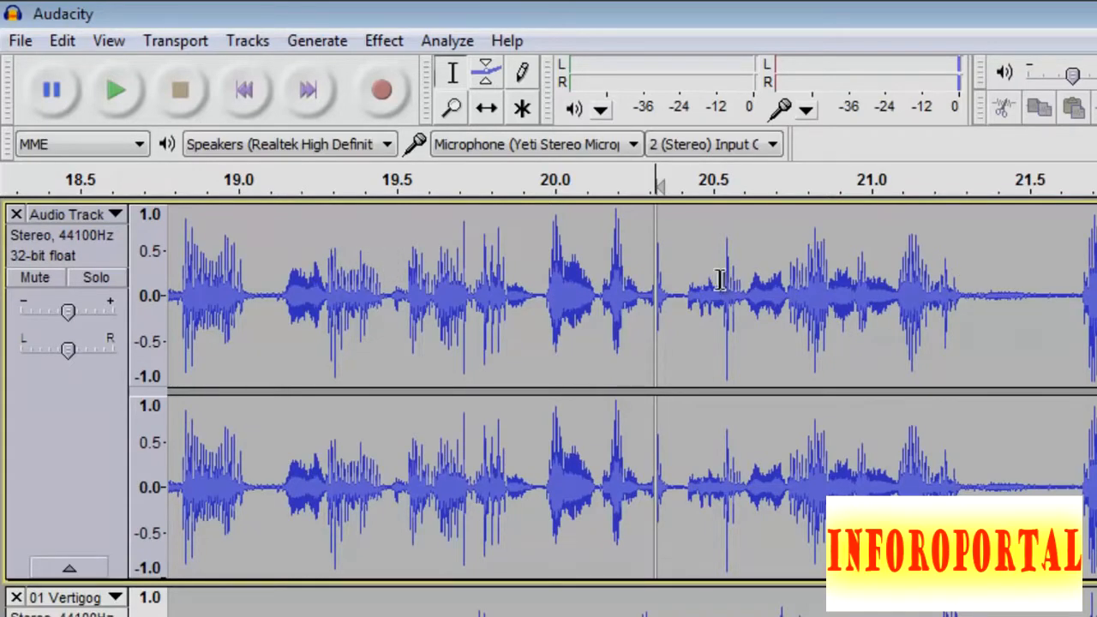
click(488, 112)
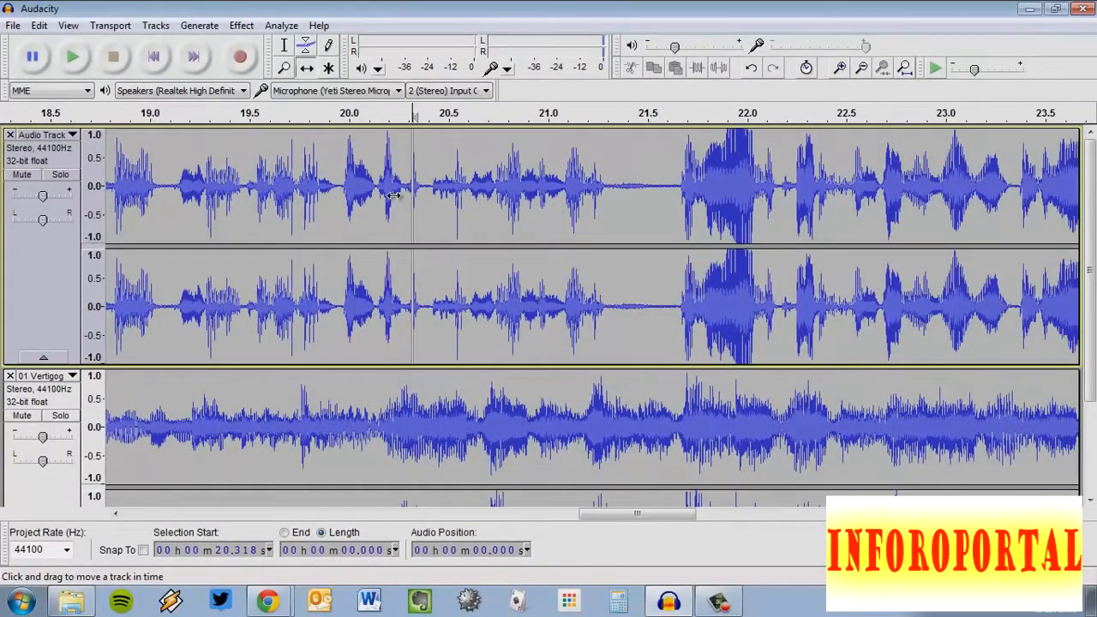
scroll(393, 195, down, 3)
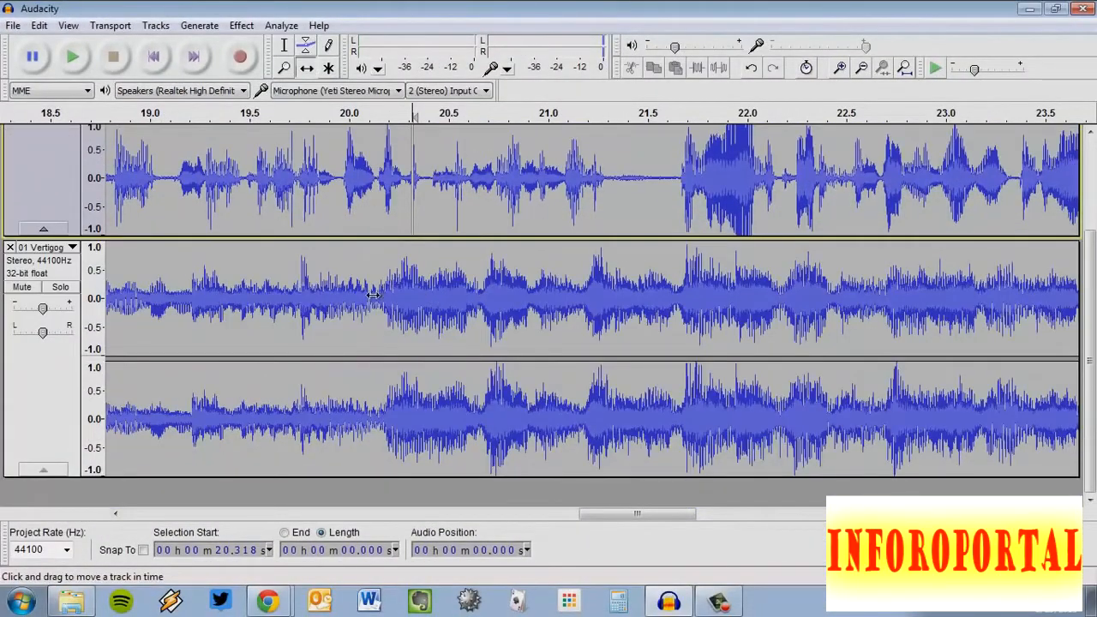
drag(446, 315, 566, 294)
scroll(509, 301, down, 2)
click(284, 44)
drag(352, 296, 802, 329)
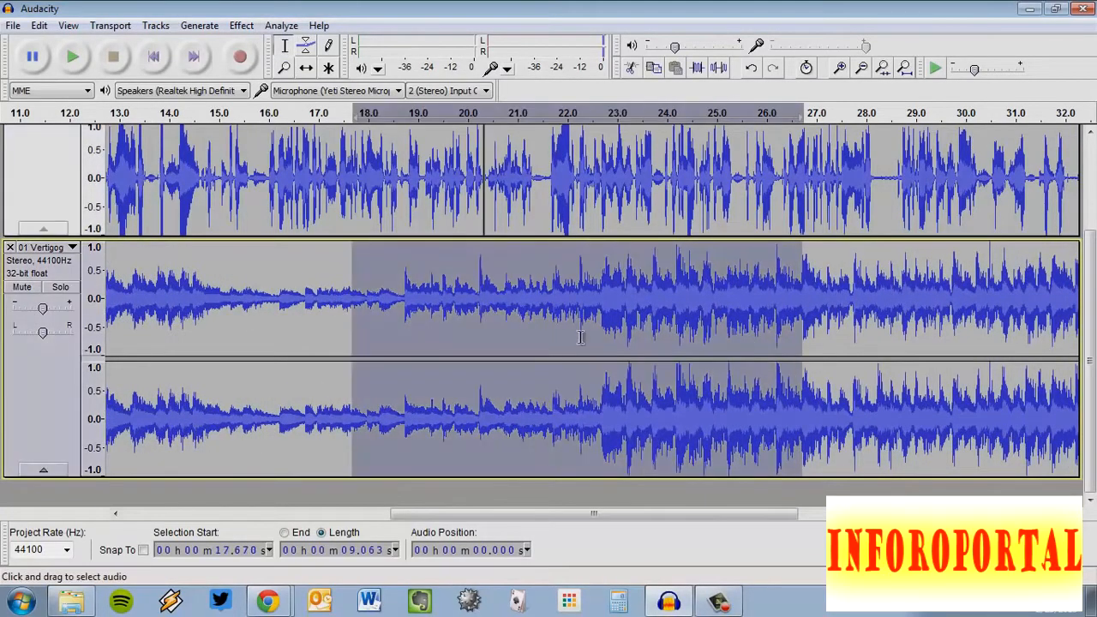
click(485, 322)
- Time-shift the music track about 5.7 s further to the right on the timeline
click(306, 69)
drag(381, 313, 638, 290)
scroll(605, 149, up, 3)
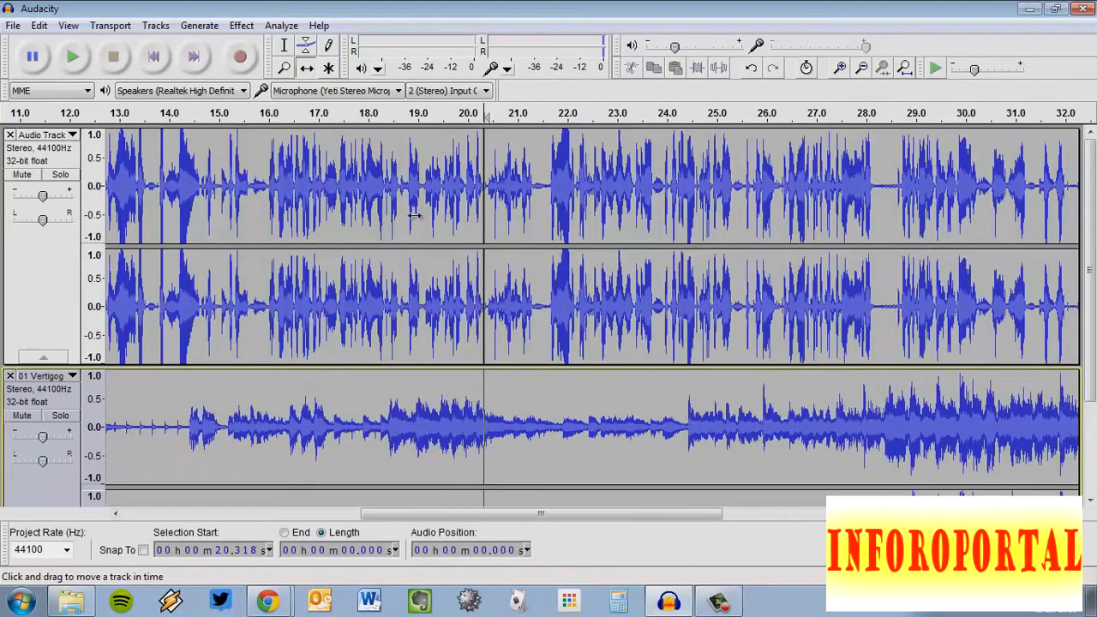
- Time-shift the narration clips so the first ends at about 20.6 s and the second starts at about 23.3 s
drag(568, 193, 743, 201)
drag(664, 206, 717, 207)
drag(366, 177, 404, 201)
scroll(585, 297, down, 3)
scroll(576, 300, up, 3)
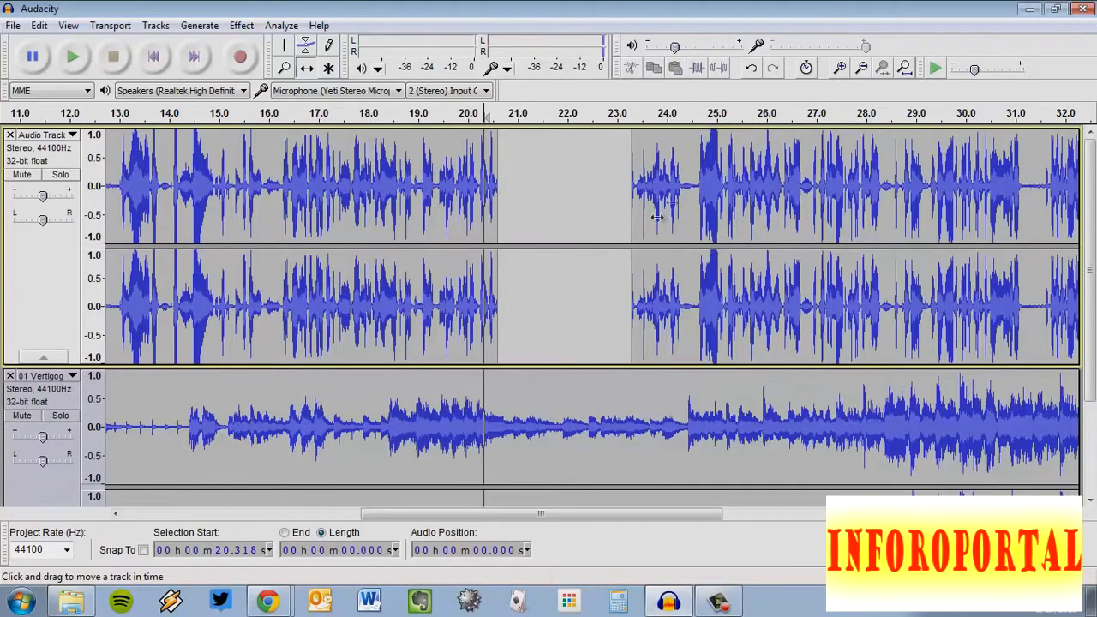
- Time-shift the music another 2.5 s or so later and compare it with the gap in the narration
drag(423, 420, 546, 408)
scroll(526, 396, down, 3)
scroll(527, 396, up, 3)
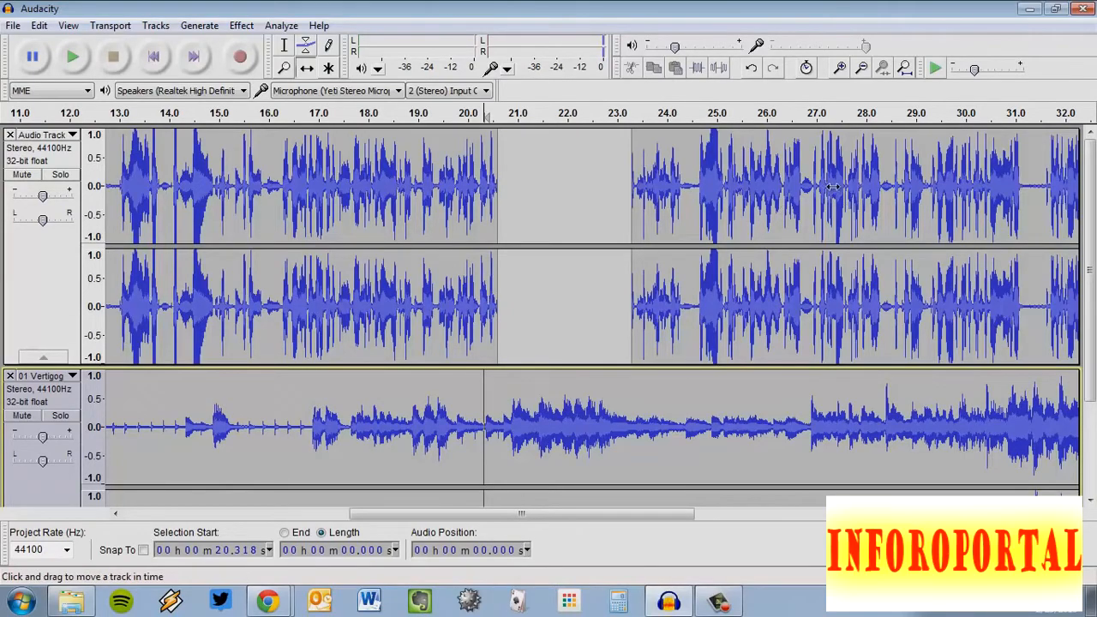
- Examine how the music lines up with both narration clips and the gap, from about 11 s to the narration's end
scroll(802, 214, down, 3)
scroll(741, 306, up, 3)
click(41, 25)
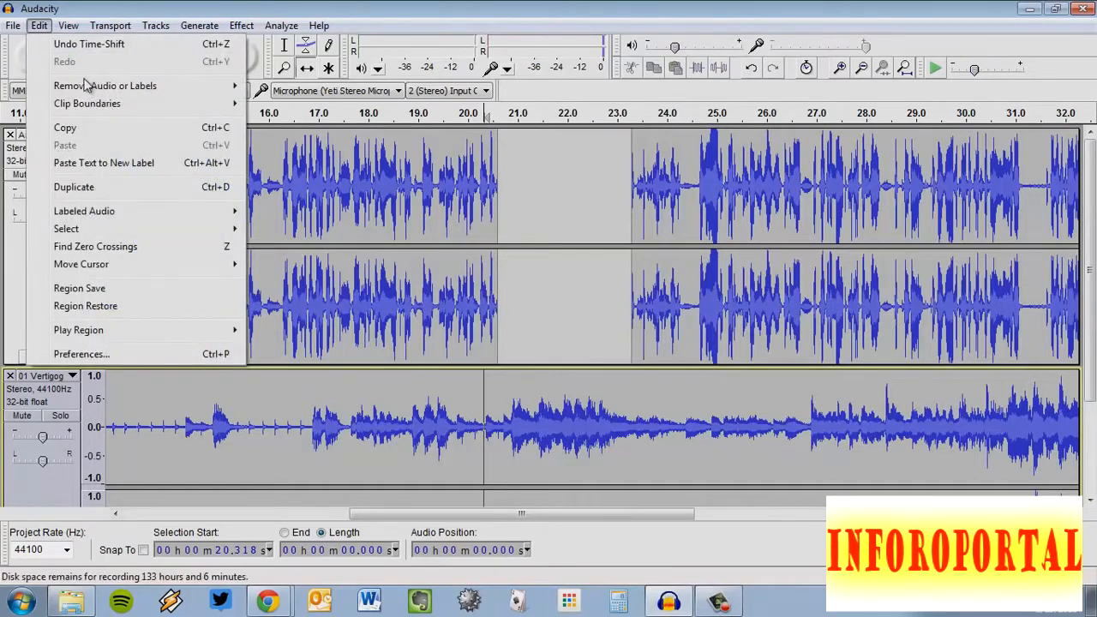
click(377, 103)
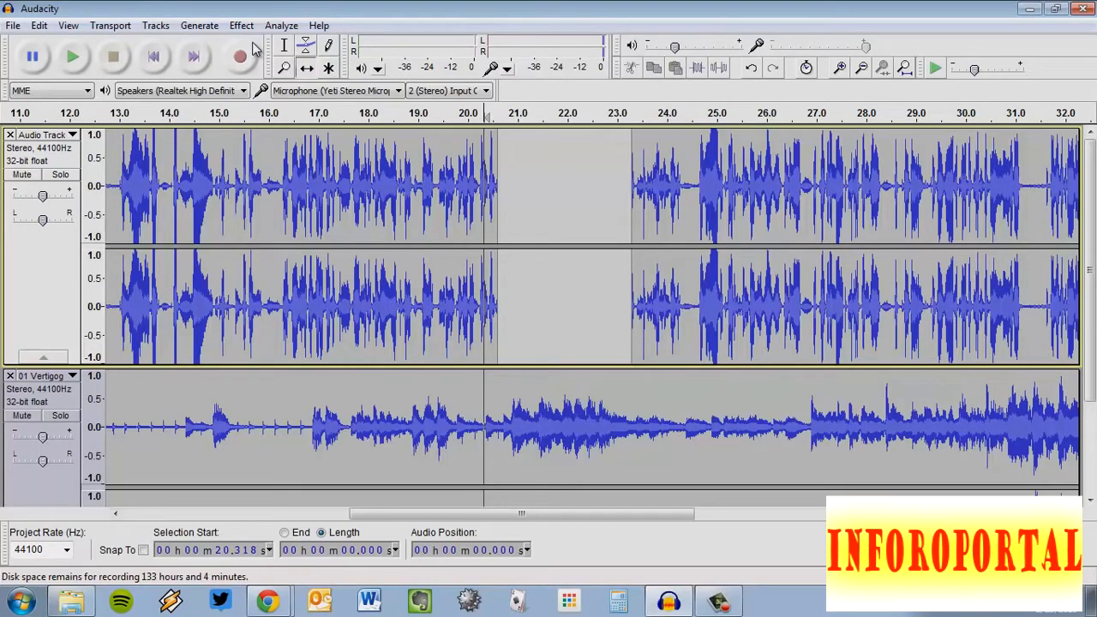
drag(643, 514, 764, 515)
scroll(847, 378, down, 3)
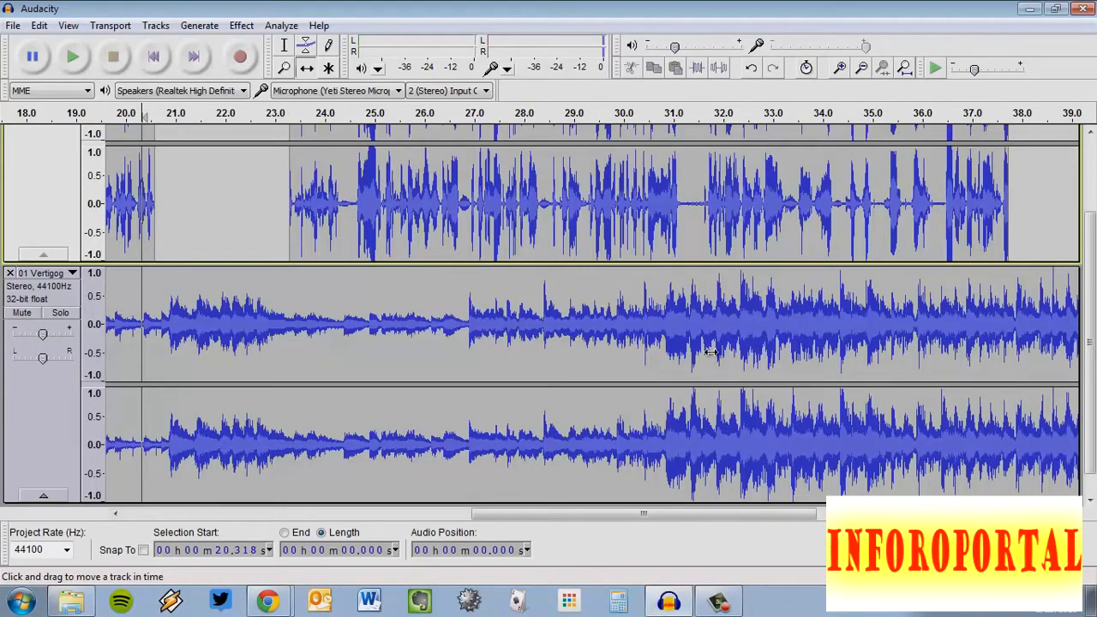
scroll(711, 351, up, 2)
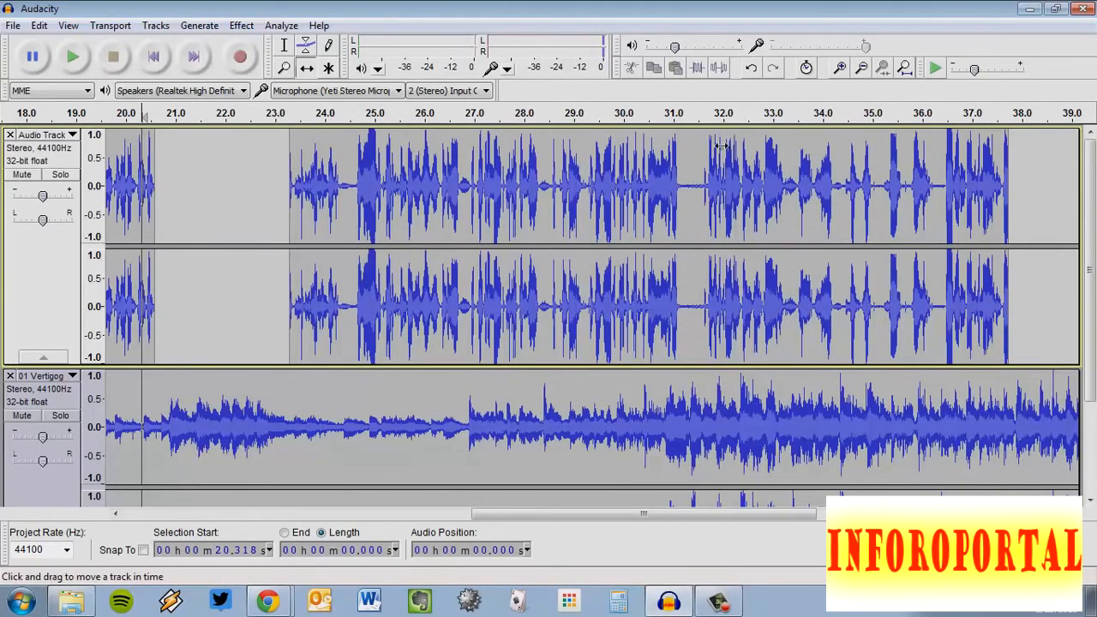
scroll(723, 145, down, 3)
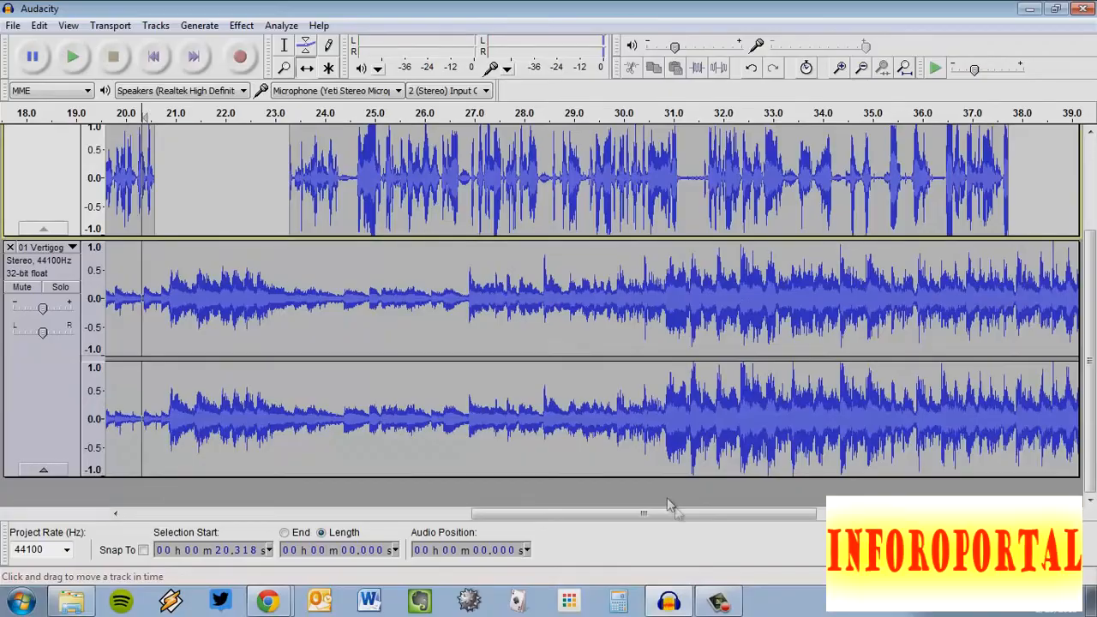
drag(676, 509, 528, 528)
scroll(355, 427, up, 3)
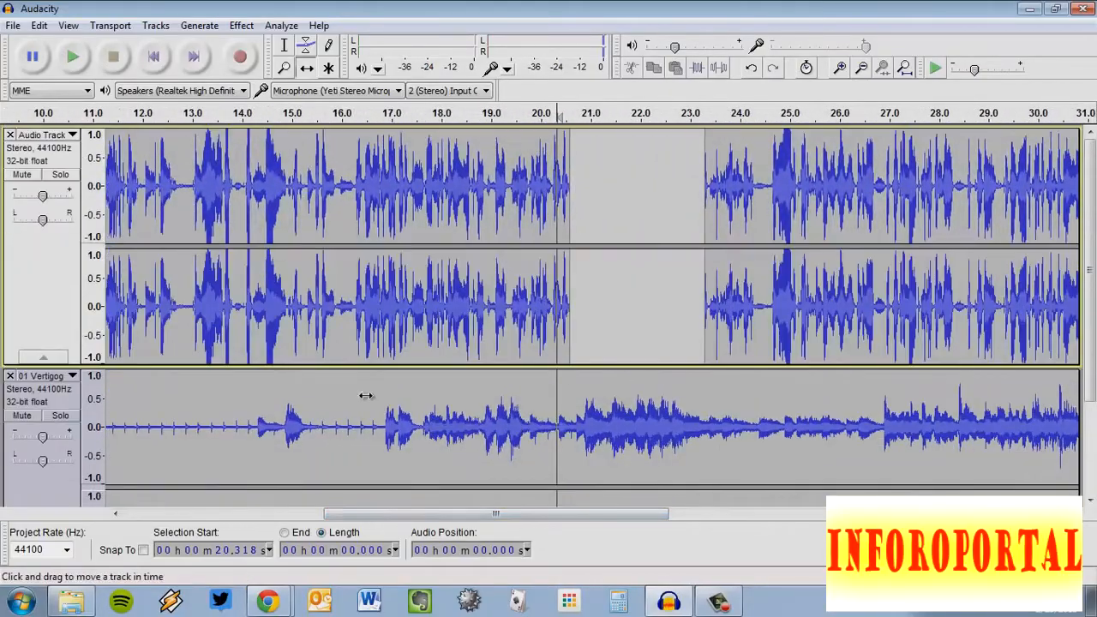
- Use the Envelope tool to anchor the music at about 20.6 s and lower it to about 0.5 under the first narration clip
click(307, 50)
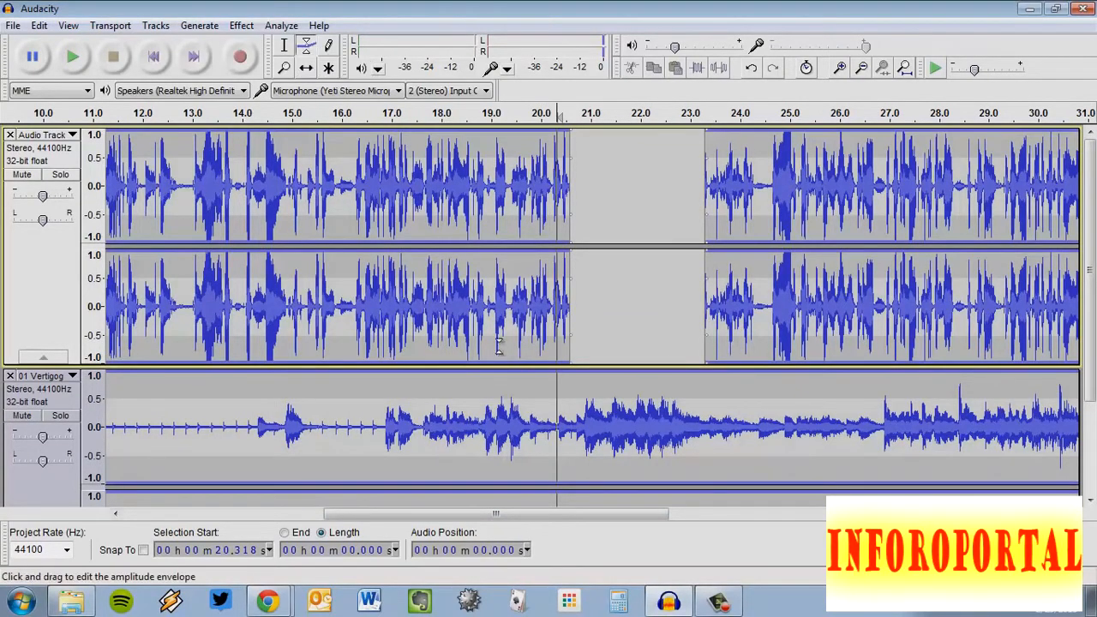
scroll(830, 375, down, 3)
scroll(830, 374, up, 3)
scroll(905, 343, down, 3)
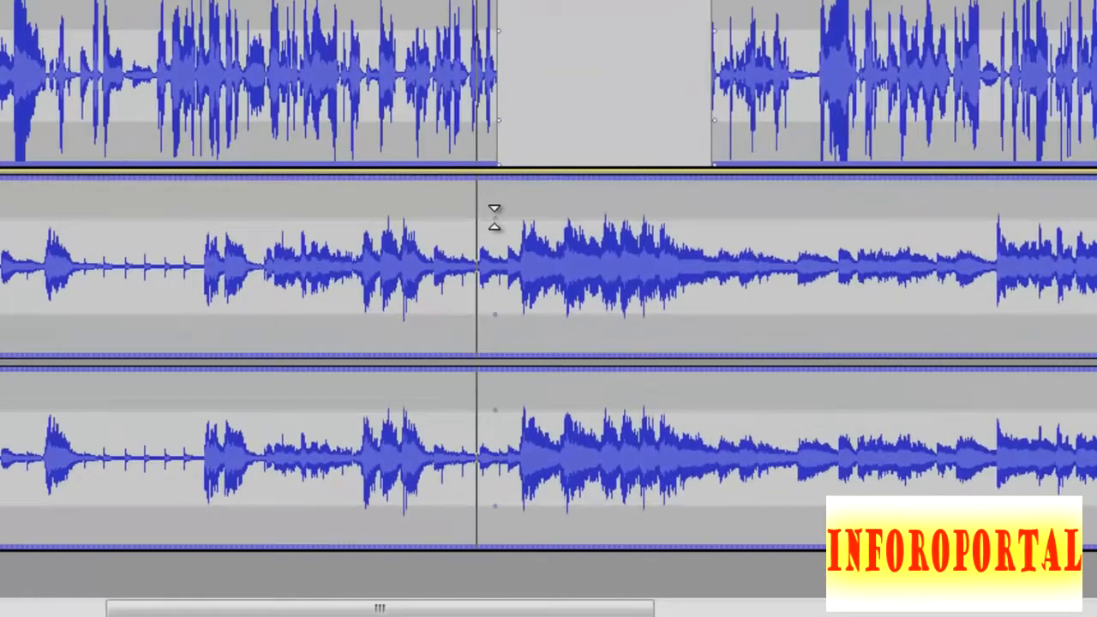
click(494, 217)
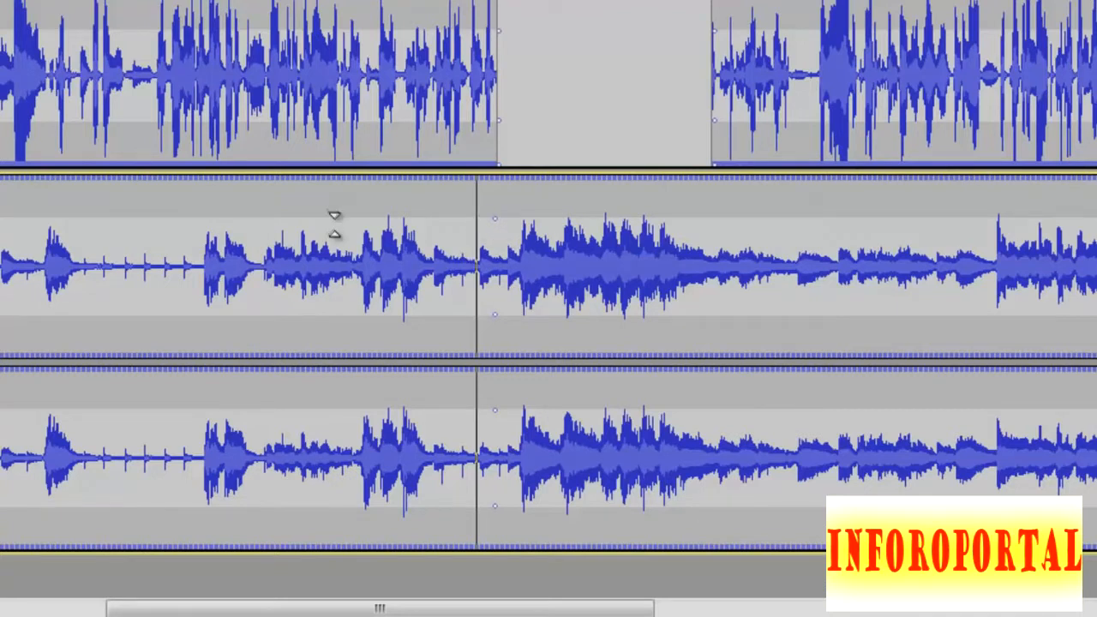
drag(348, 213, 448, 264)
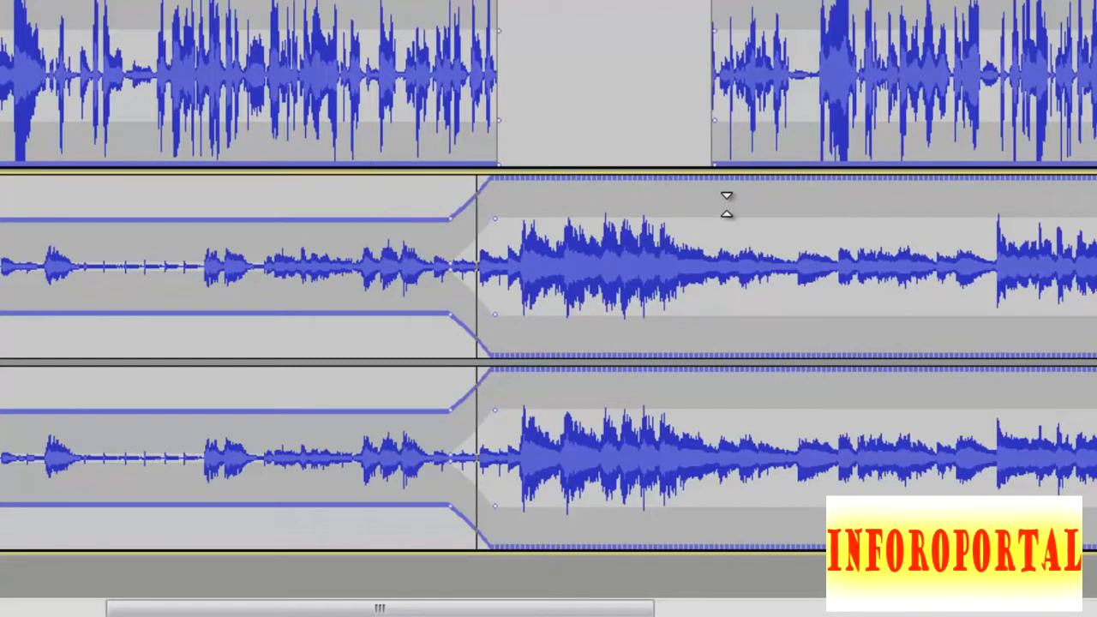
- Boost the music in the narration gap by adding envelope points at about 23.4 s, 21 s and 23.2 s
click(718, 208)
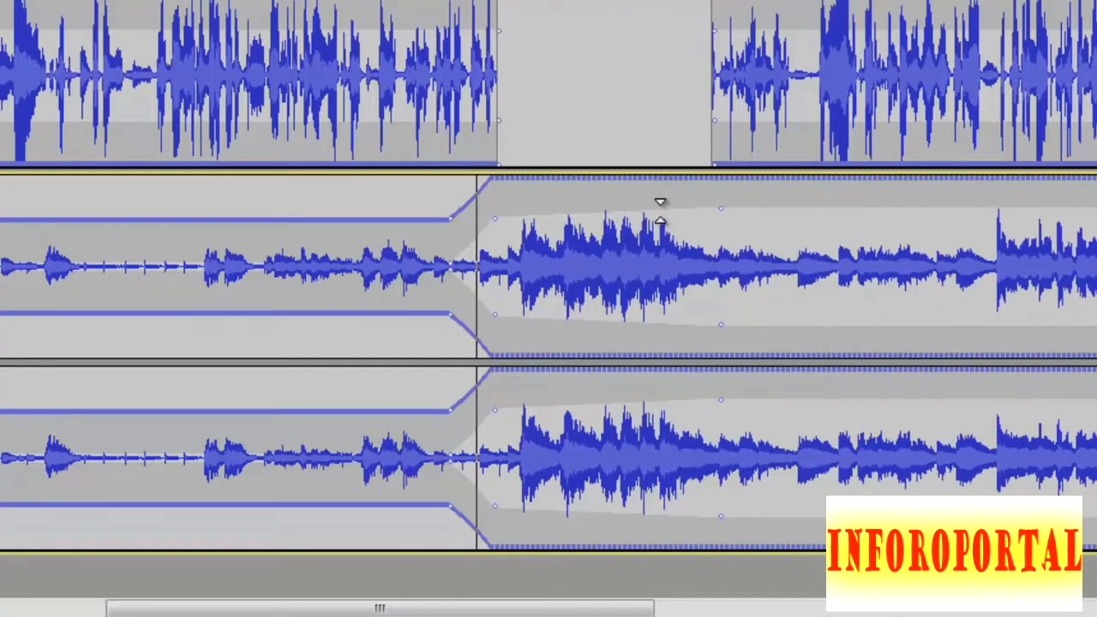
drag(668, 211, 527, 156)
scroll(583, 172, up, 5)
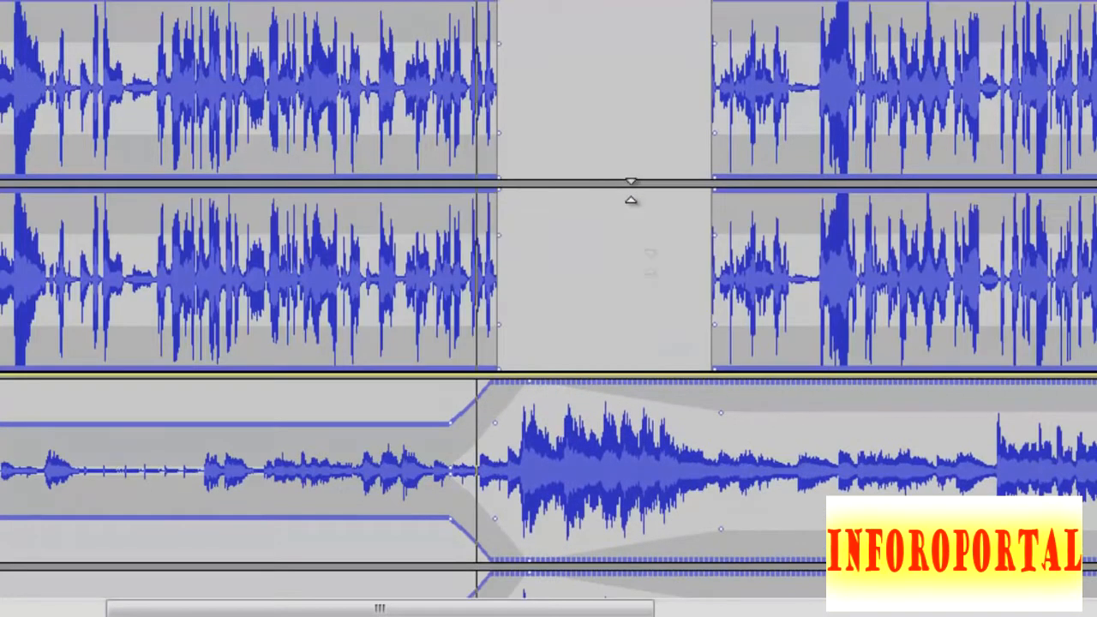
scroll(632, 183, down, 4)
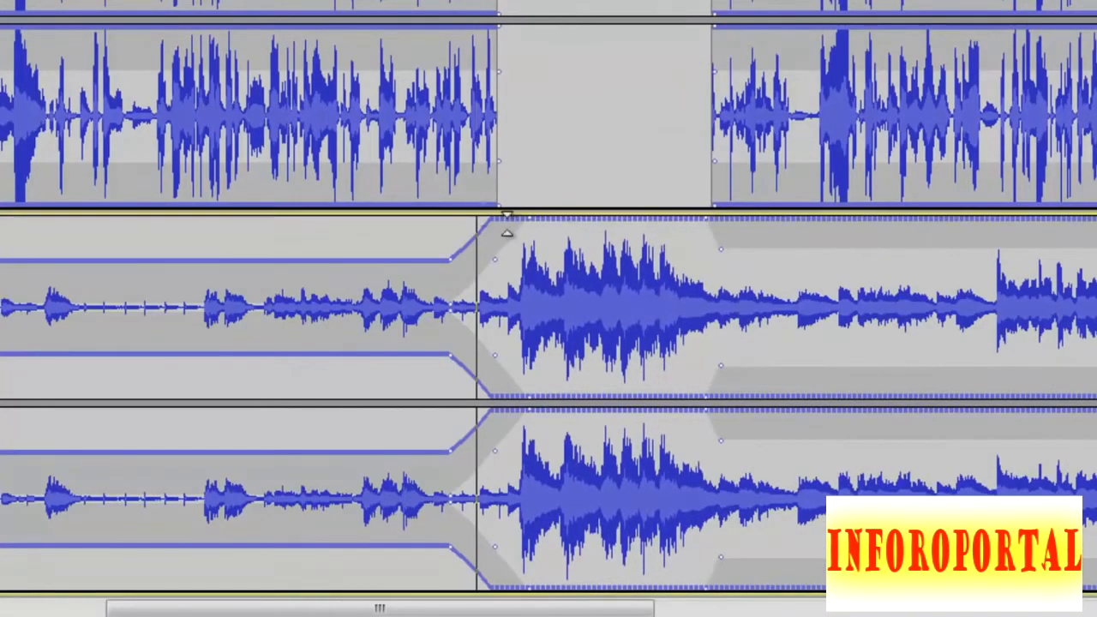
scroll(367, 37, up, 3)
scroll(646, 159, down, 3)
scroll(626, 154, up, 3)
scroll(868, 210, down, 3)
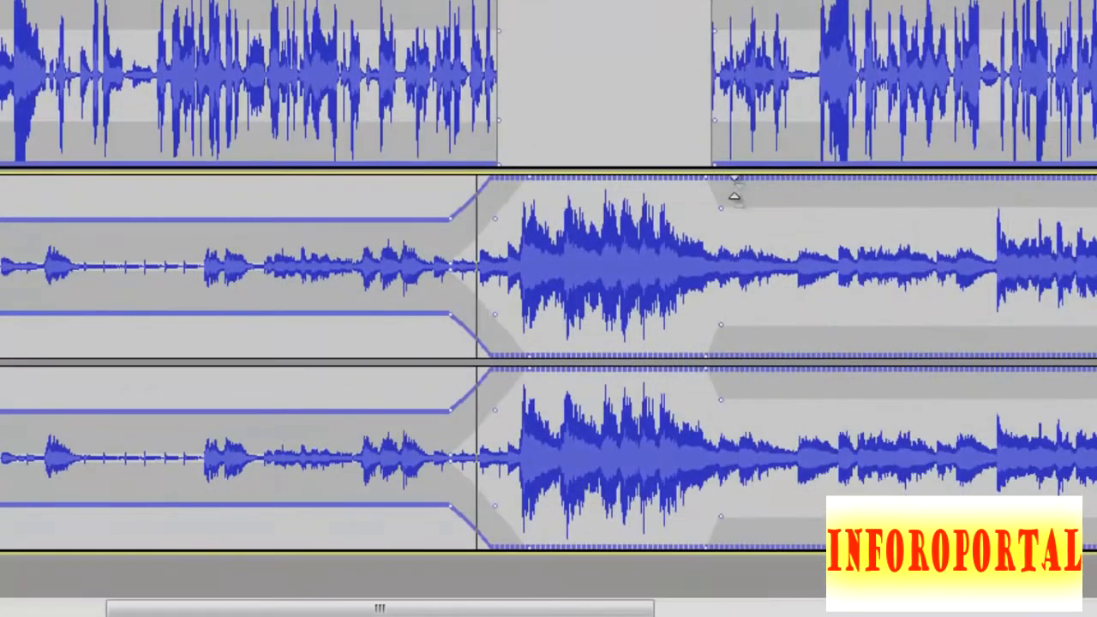
- Fade the music down under the second narration clip with envelope points at about 24 s and 31.8 s
drag(757, 206, 770, 252)
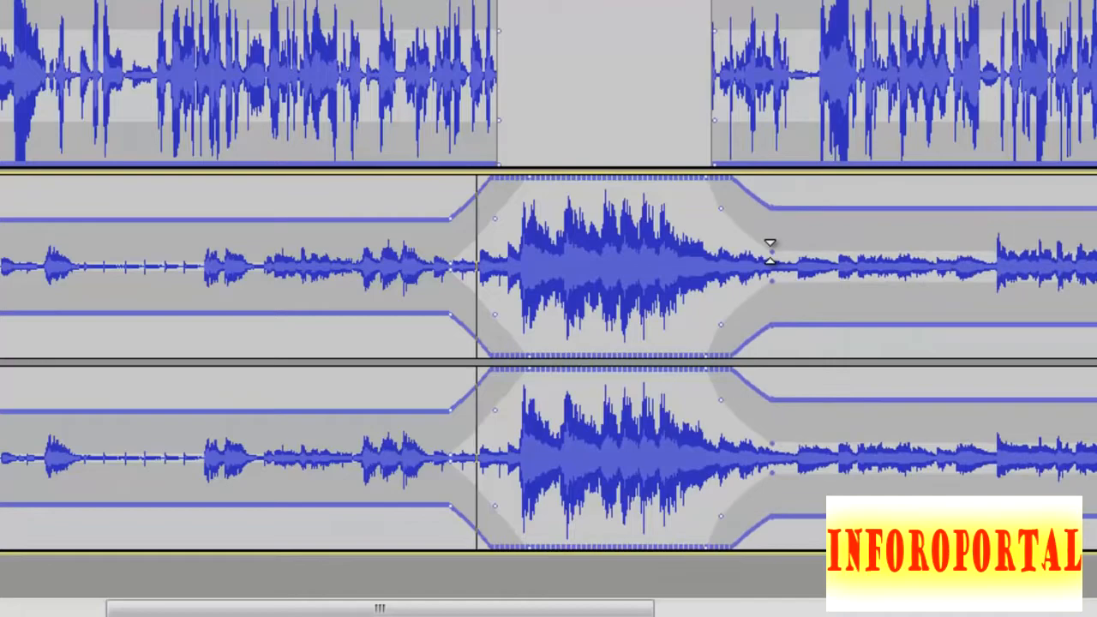
drag(380, 609, 620, 608)
drag(687, 215, 713, 241)
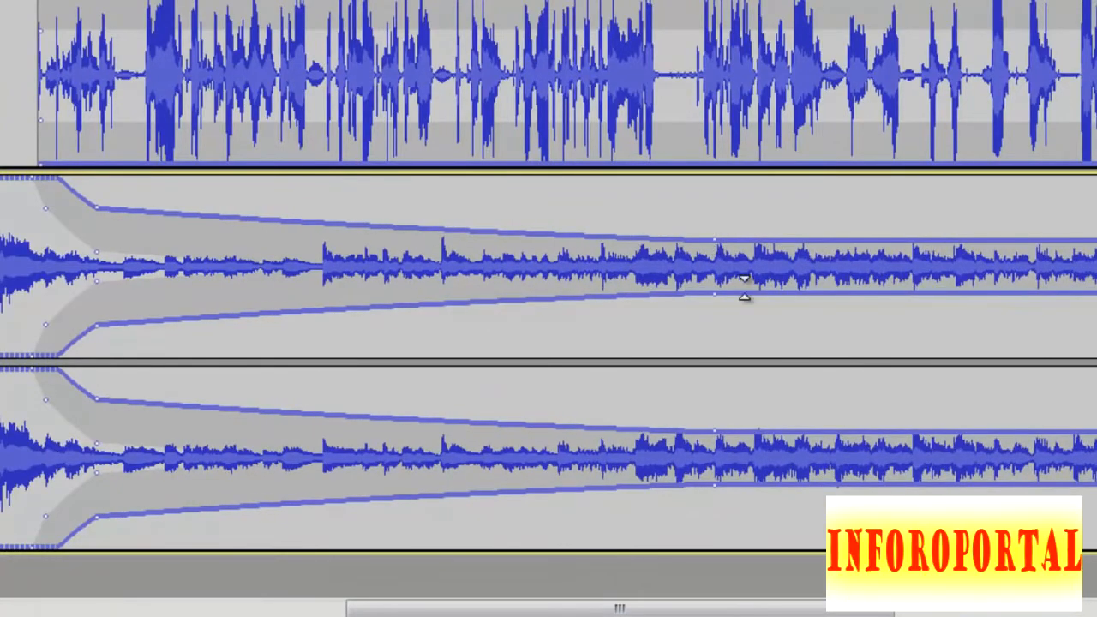
scroll(714, 300, up, 3)
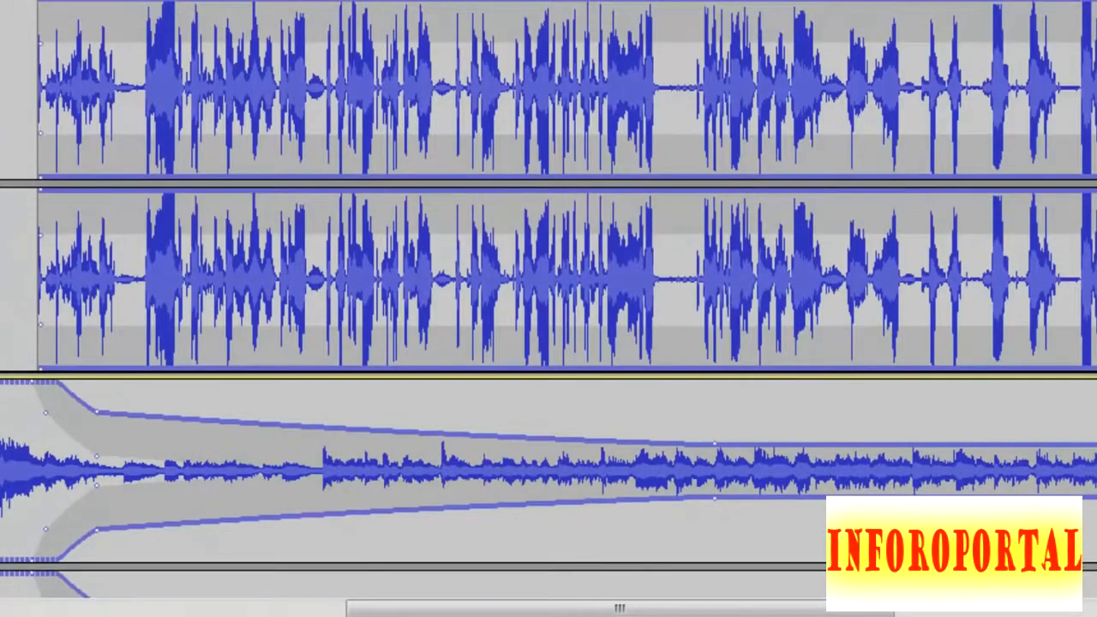
drag(815, 610, 649, 613)
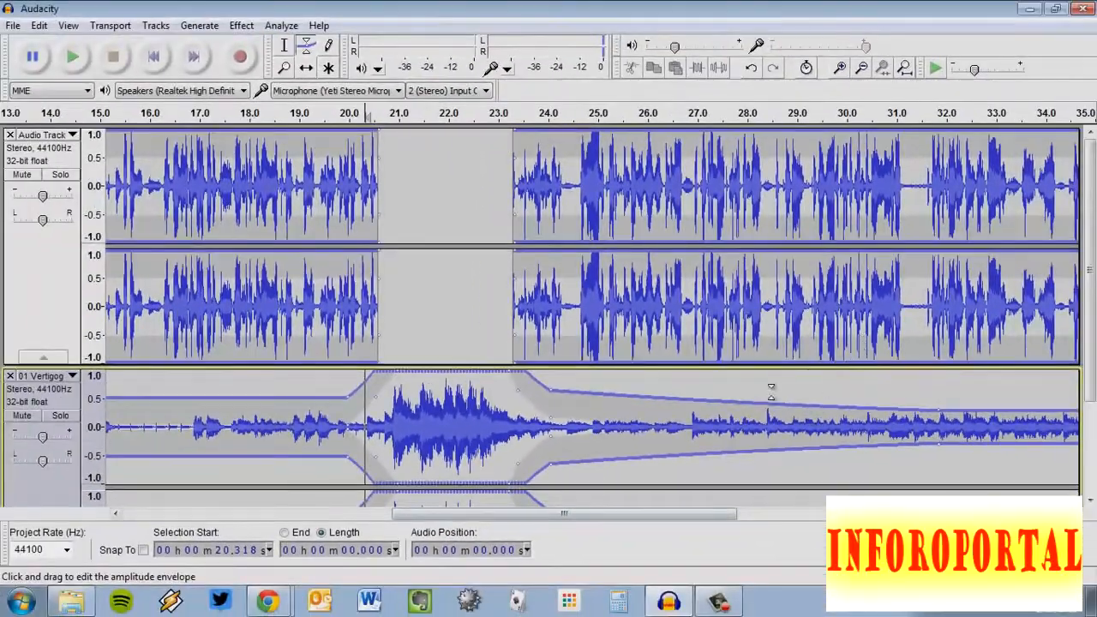
- Play the mix from about 19.6 s and again from about 30.3 s to check the music level under the narration
scroll(612, 280, down, 3)
scroll(612, 277, up, 3)
scroll(611, 275, down, 3)
scroll(611, 274, up, 3)
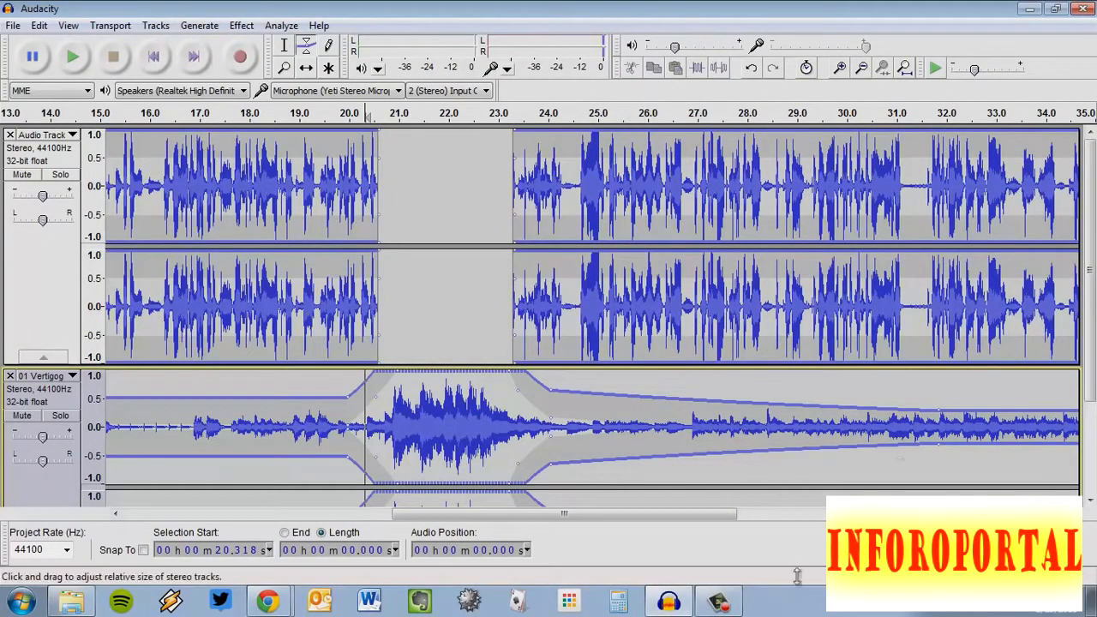
click(331, 116)
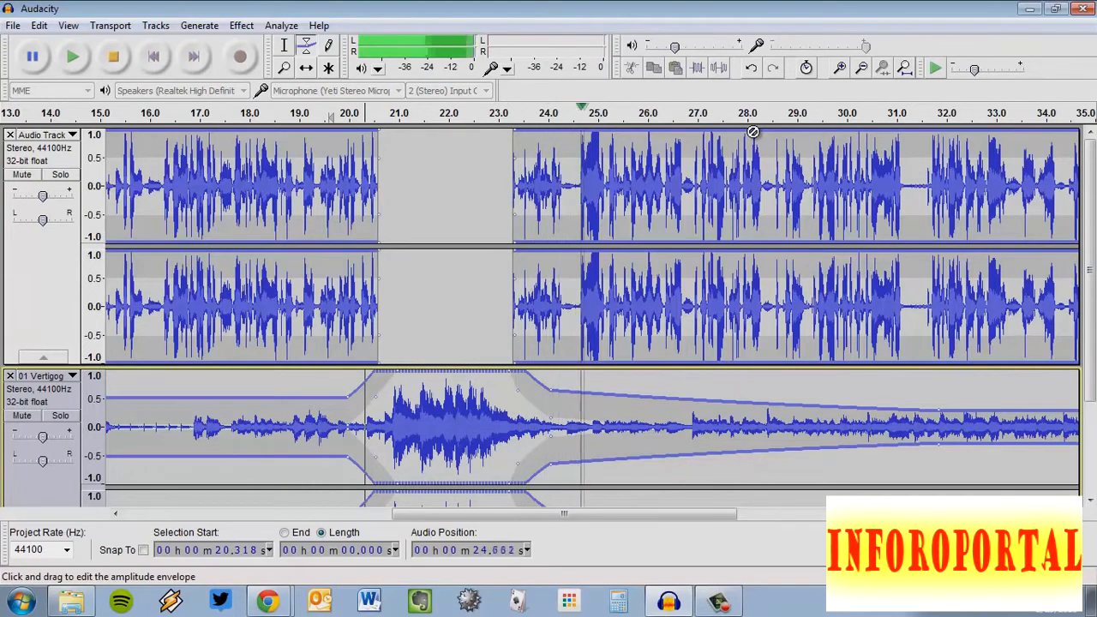
click(120, 58)
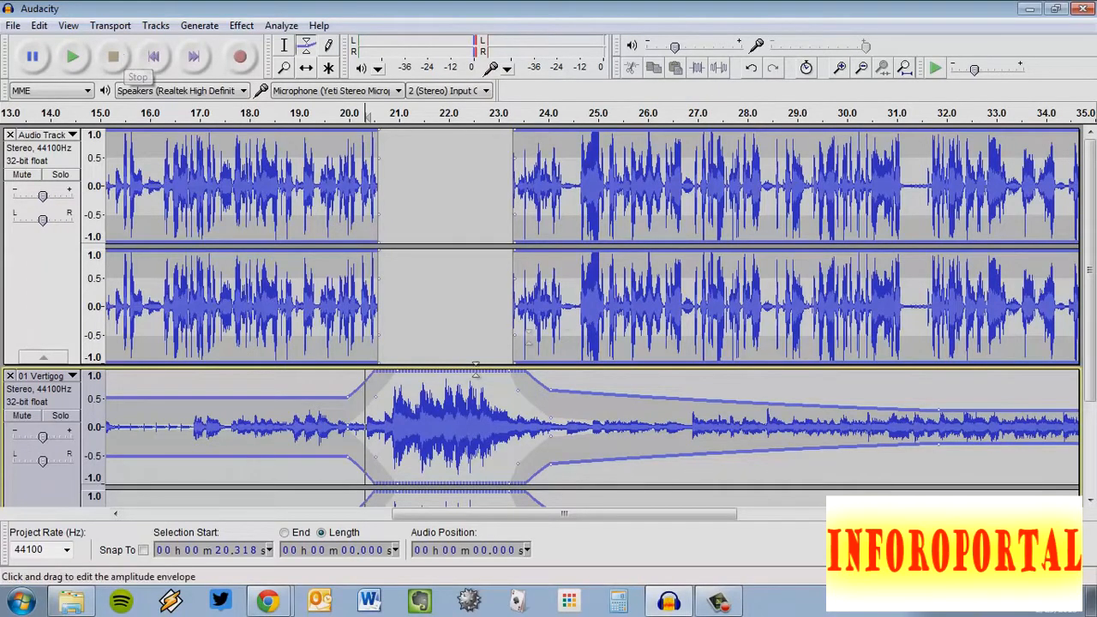
click(862, 120)
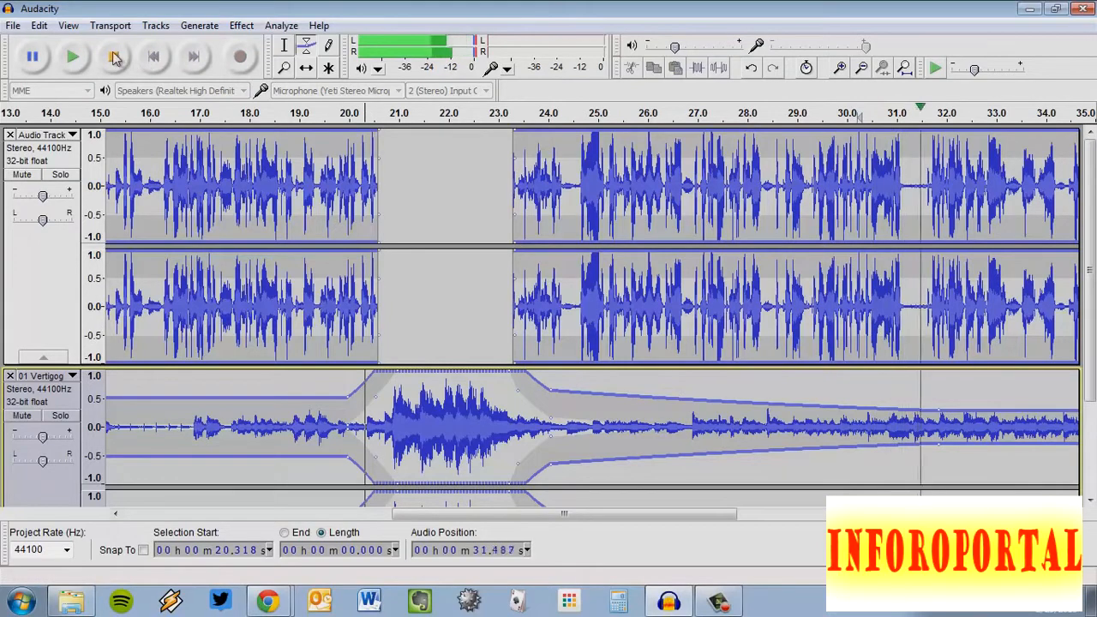
click(114, 56)
- Move the music's last envelope point earlier, to about 30.7 s, so the fade finishes sooner
drag(938, 411, 883, 411)
scroll(883, 412, down, 3)
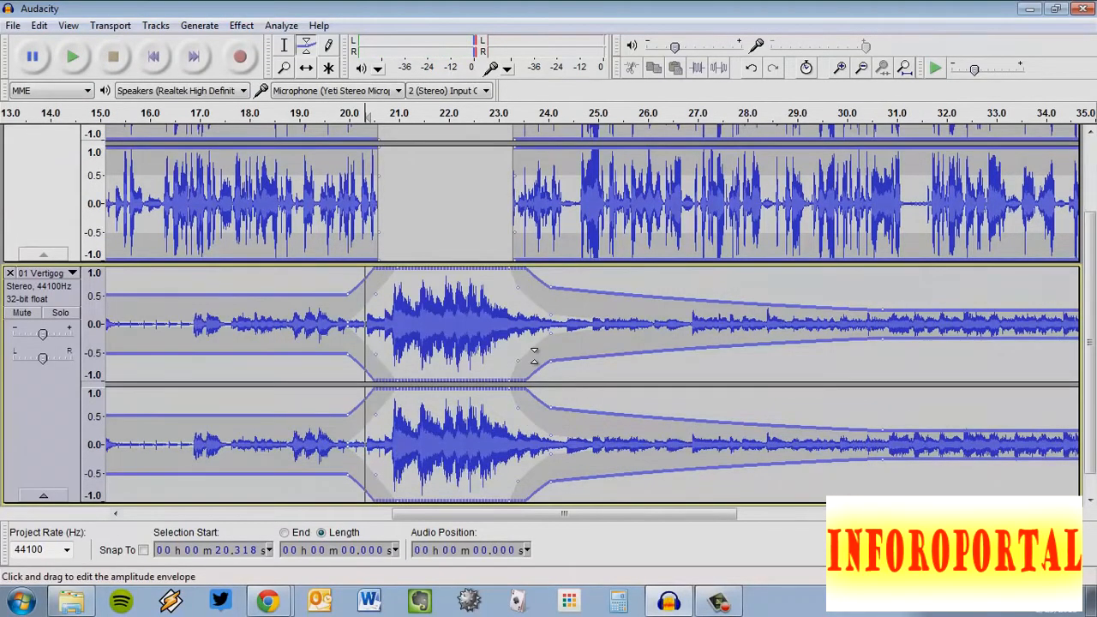
scroll(535, 354, up, 3)
scroll(565, 337, down, 3)
scroll(565, 338, up, 3)
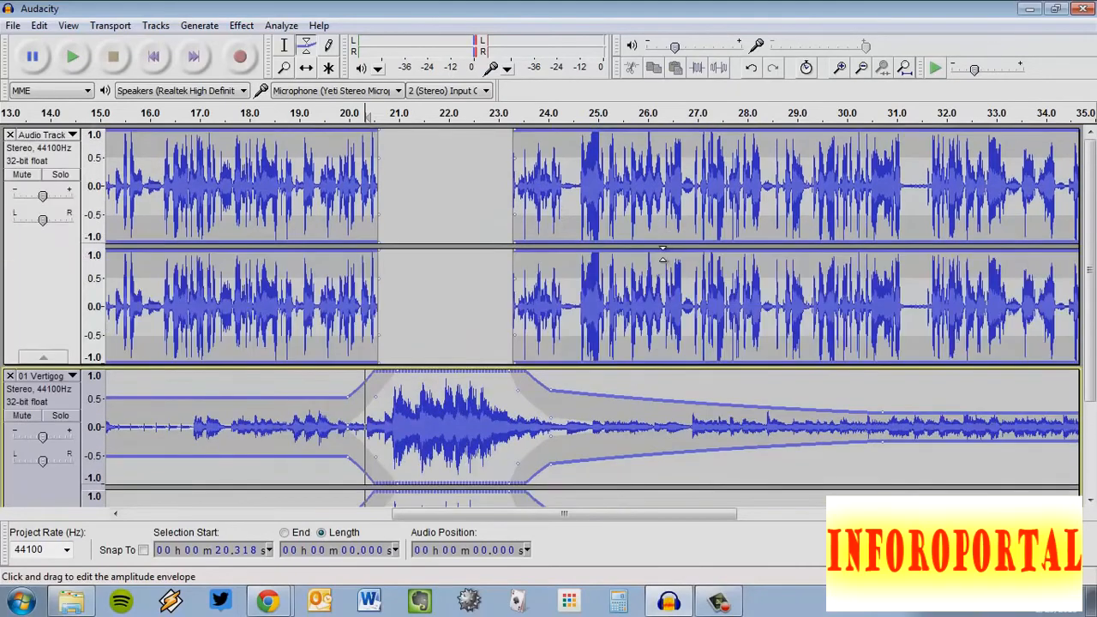
- With the Selection tool, select about 12.2 s of music from 17.9 s, then about 9.5 s of the narration track from 21.5 s
click(286, 44)
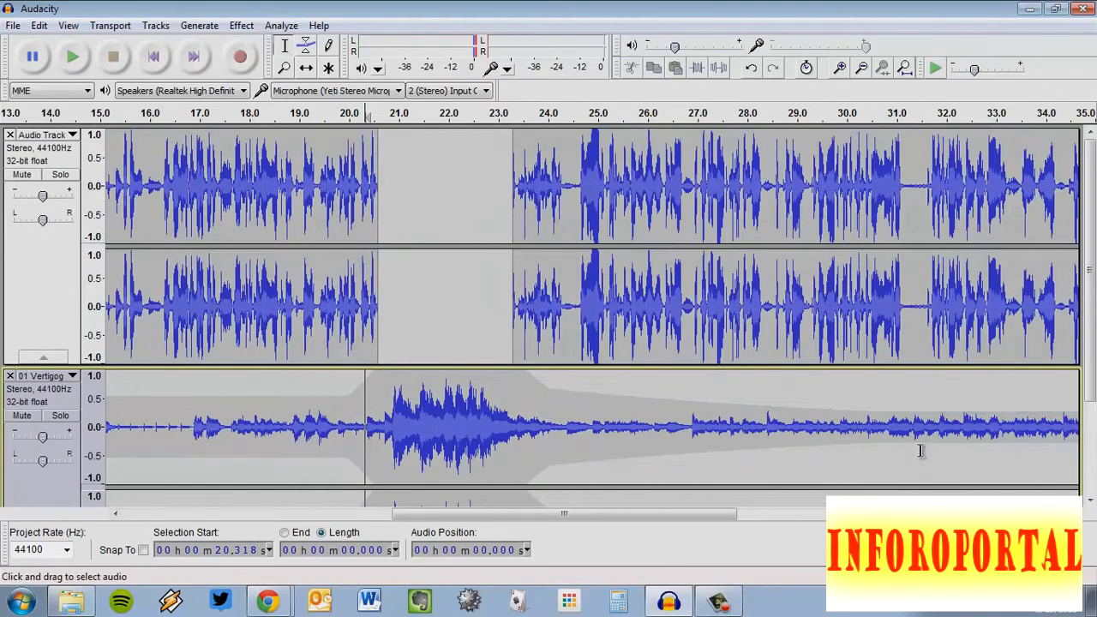
scroll(921, 449, down, 3)
drag(246, 287, 850, 309)
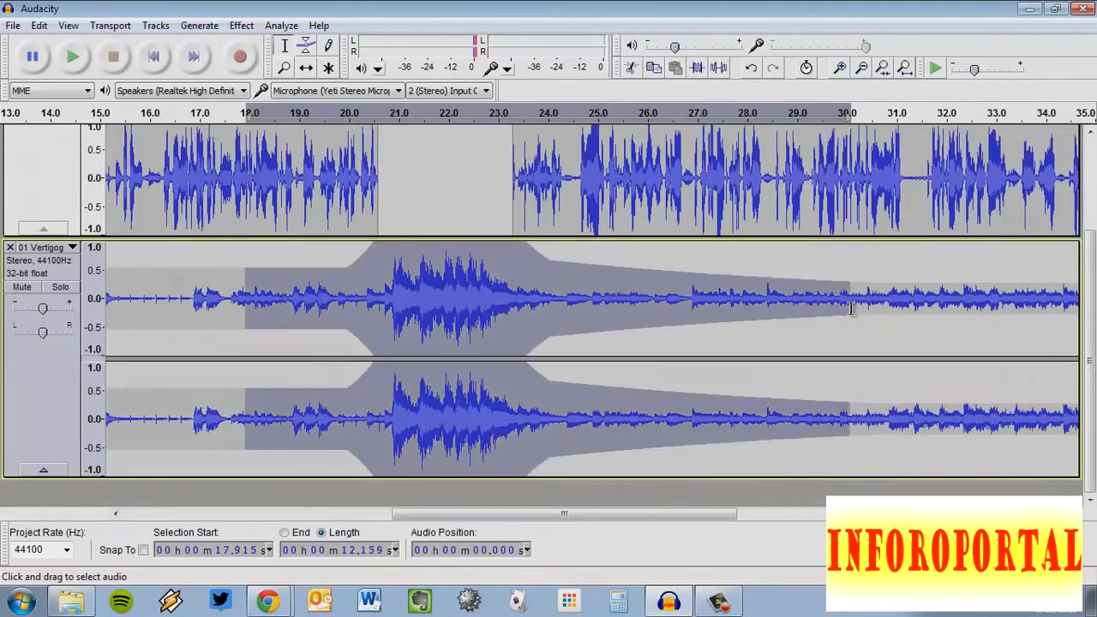
scroll(703, 317, up, 3)
drag(424, 177, 894, 198)
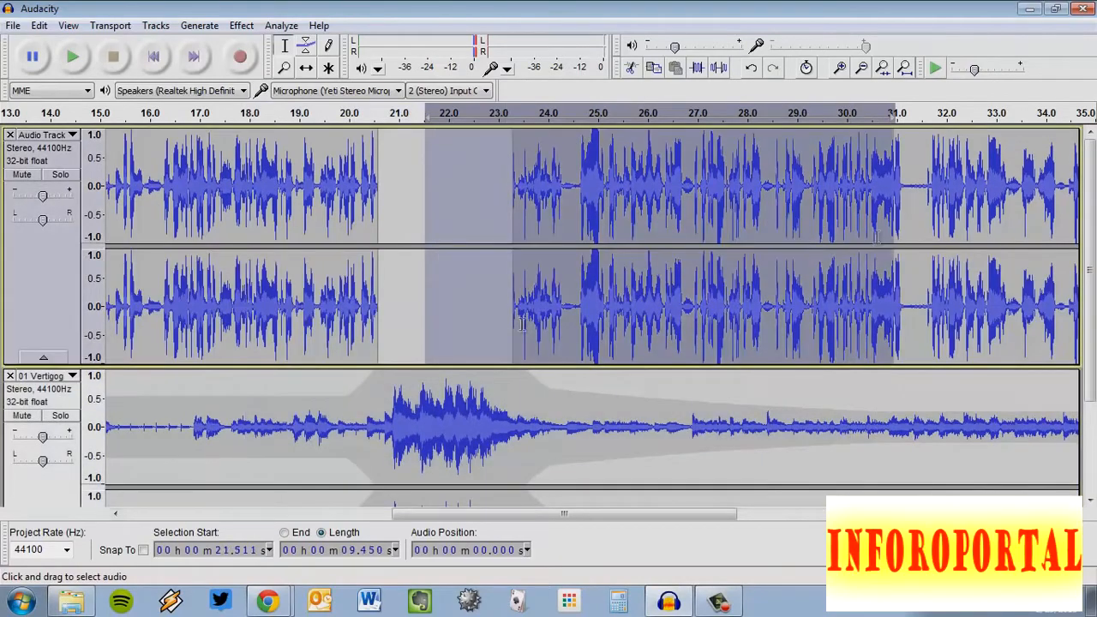
- Select the whole narration track, then the whole music clip, and look through the available effects without applying any
click(62, 304)
scroll(60, 345, down, 3)
click(35, 433)
scroll(388, 312, up, 3)
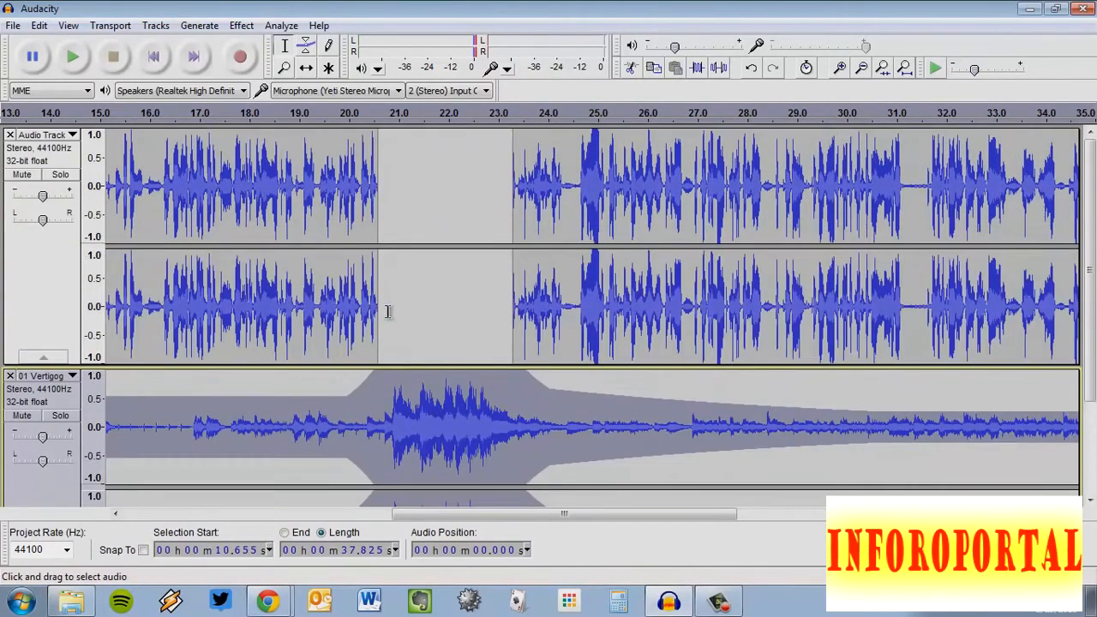
click(241, 25)
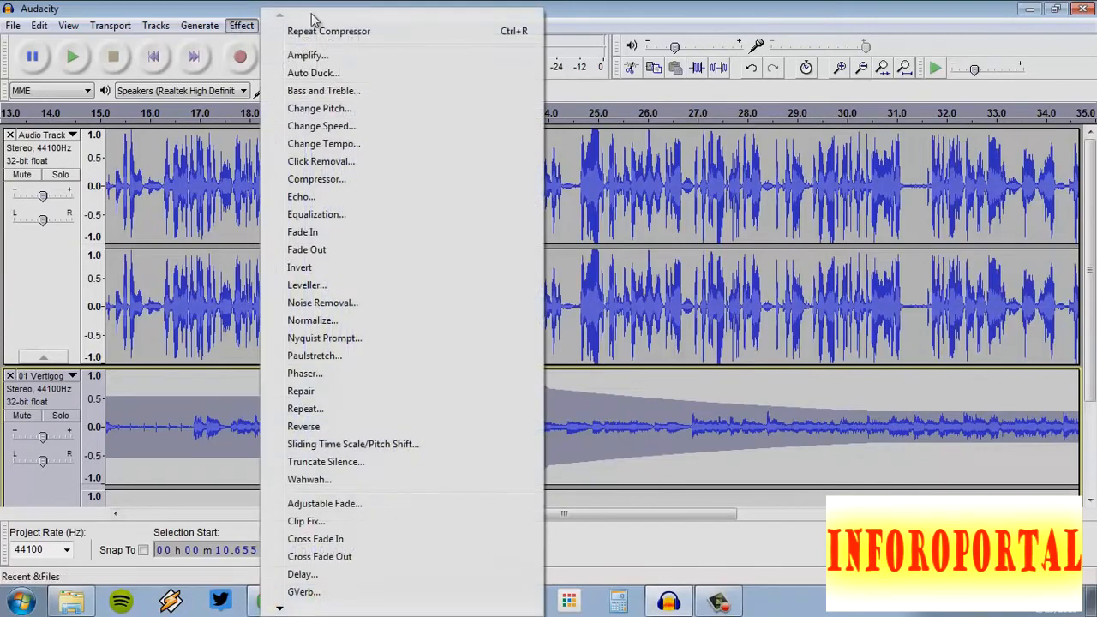
click(727, 440)
- Place the cursor at about 29 s in the music track and review the finished volume envelope
scroll(619, 453, down, 3)
scroll(619, 459, up, 3)
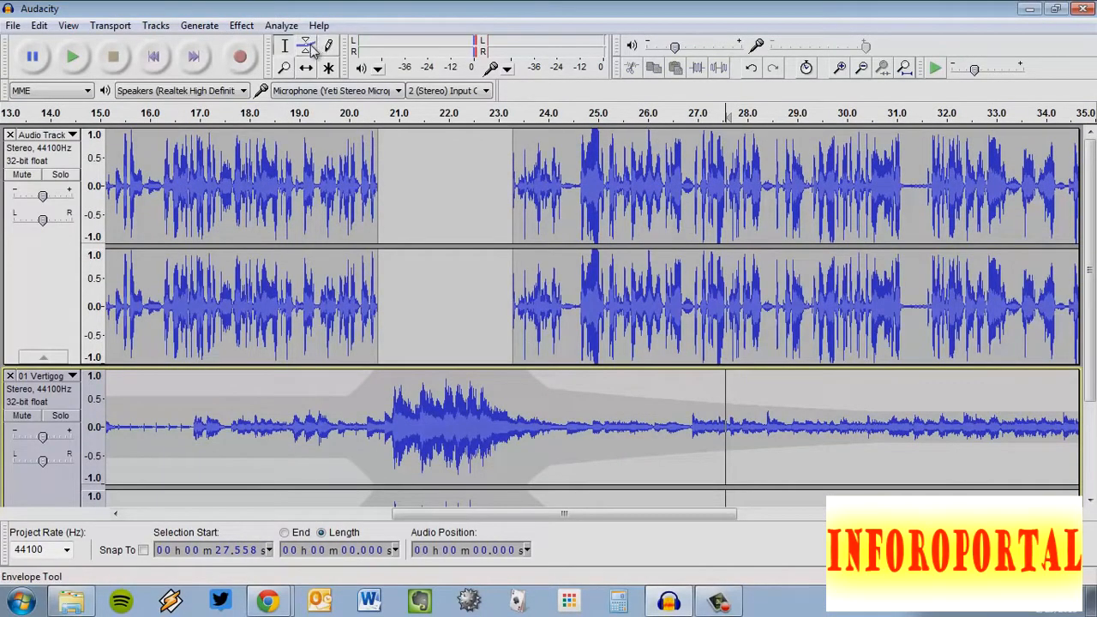
click(798, 431)
scroll(797, 432, down, 3)
scroll(779, 453, up, 3)
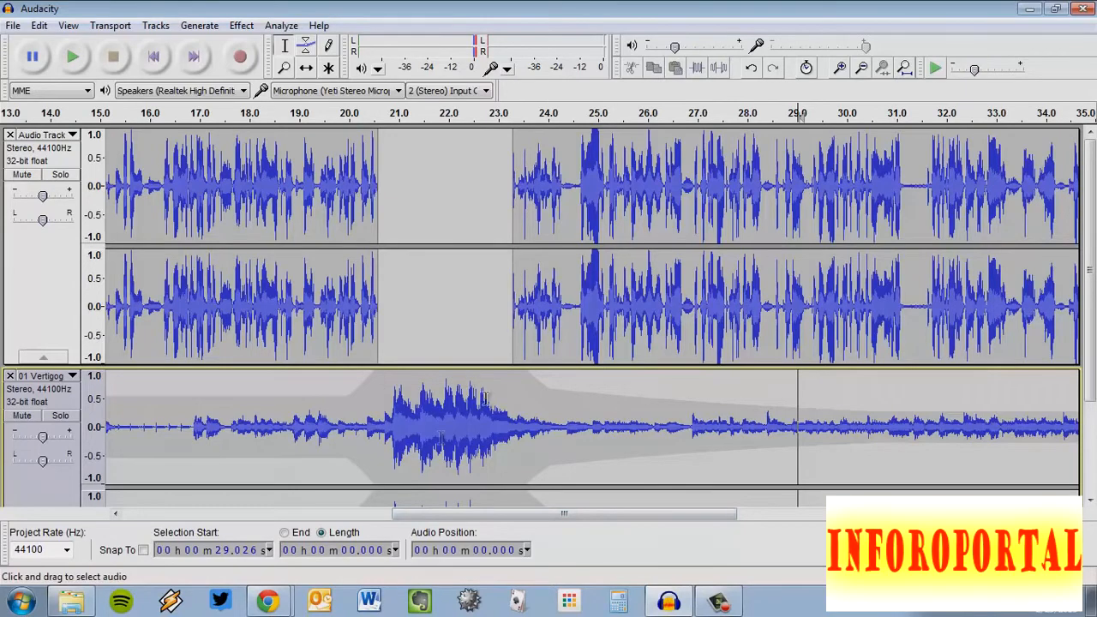
scroll(613, 340, down, 3)
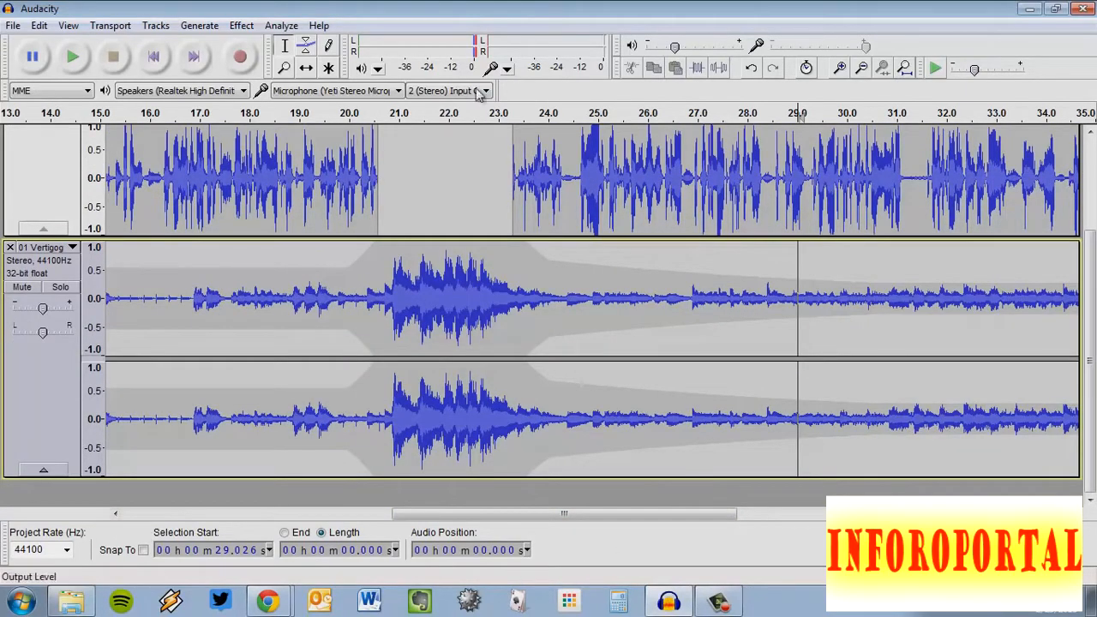
- Fit the whole project in the window and look over both complete tracks
click(69, 25)
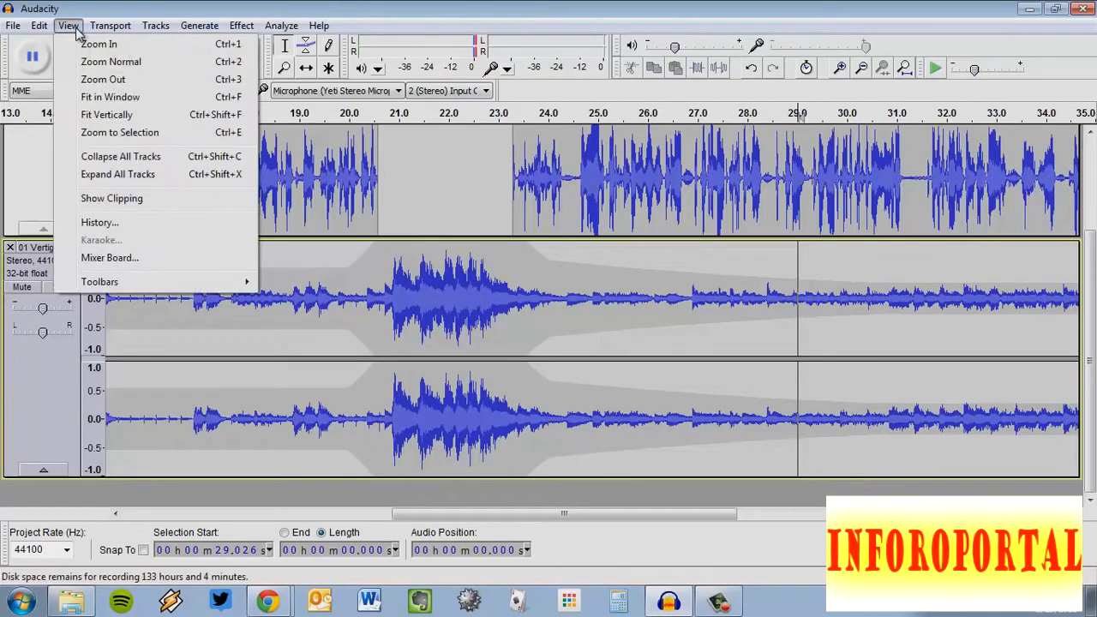
click(110, 97)
scroll(594, 194, up, 3)
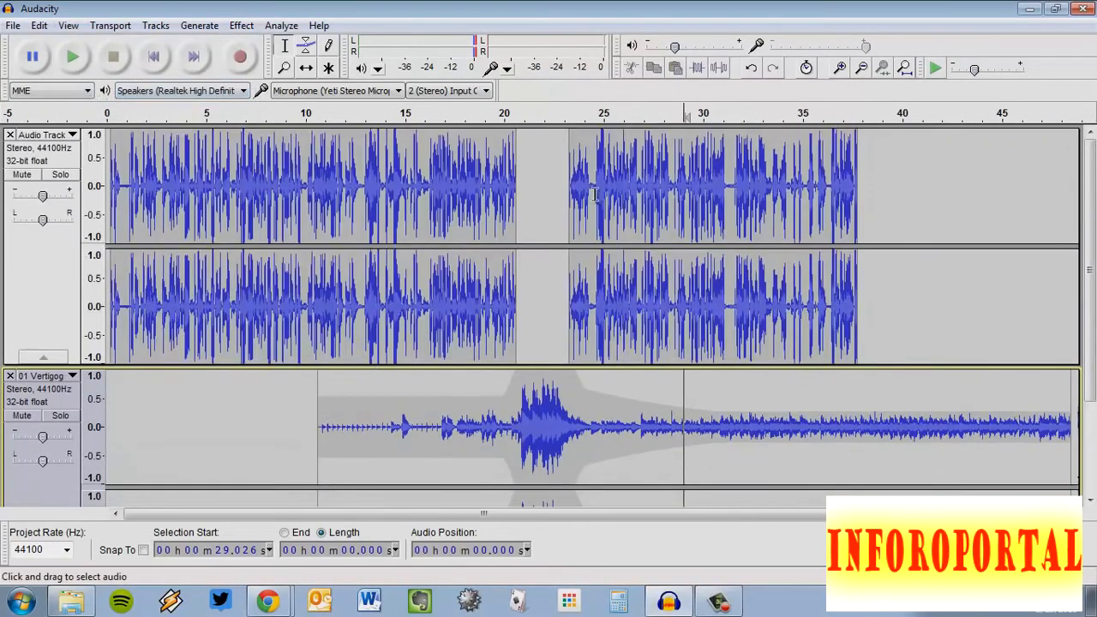
scroll(458, 276, down, 3)
scroll(508, 402, up, 3)
scroll(943, 313, up, 3)
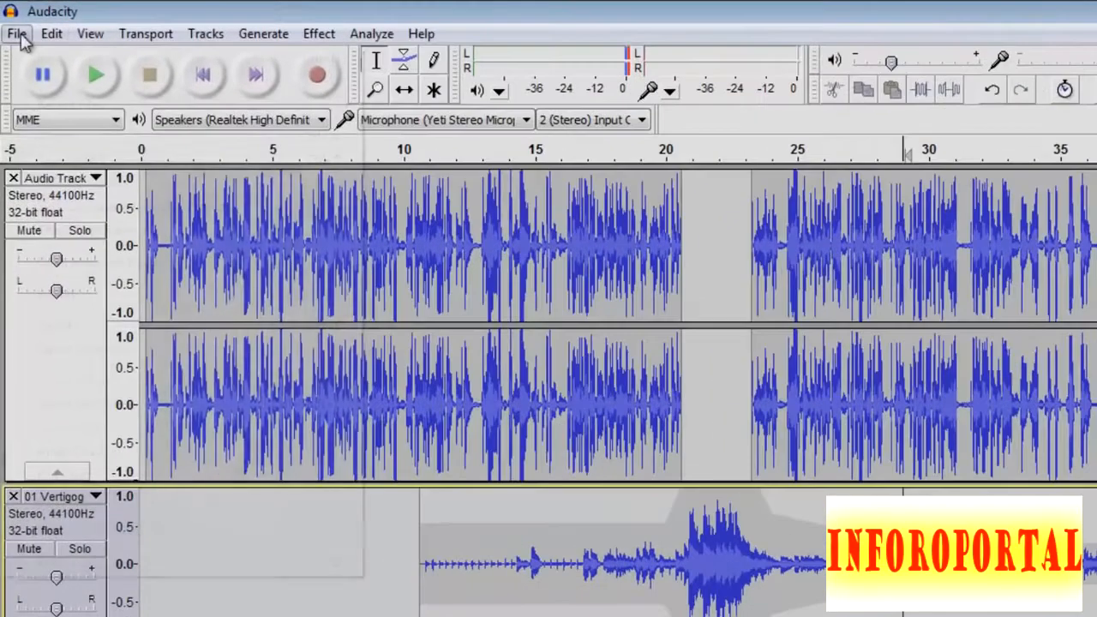
- Save the project to the Desktop as an Audacity project named "test for video"
click(16, 31)
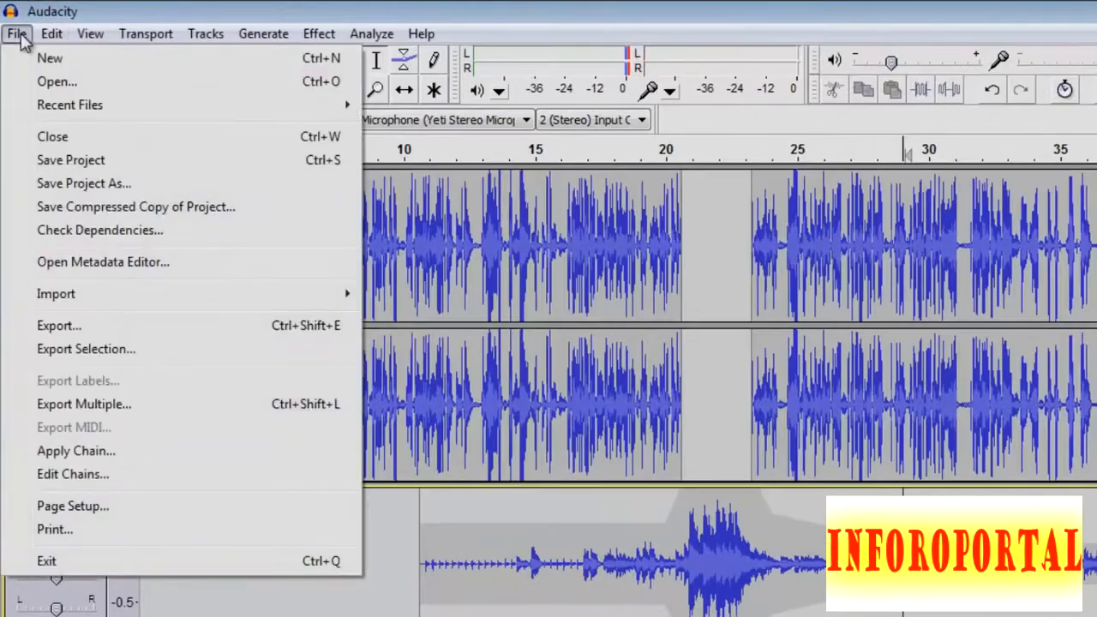
click(83, 184)
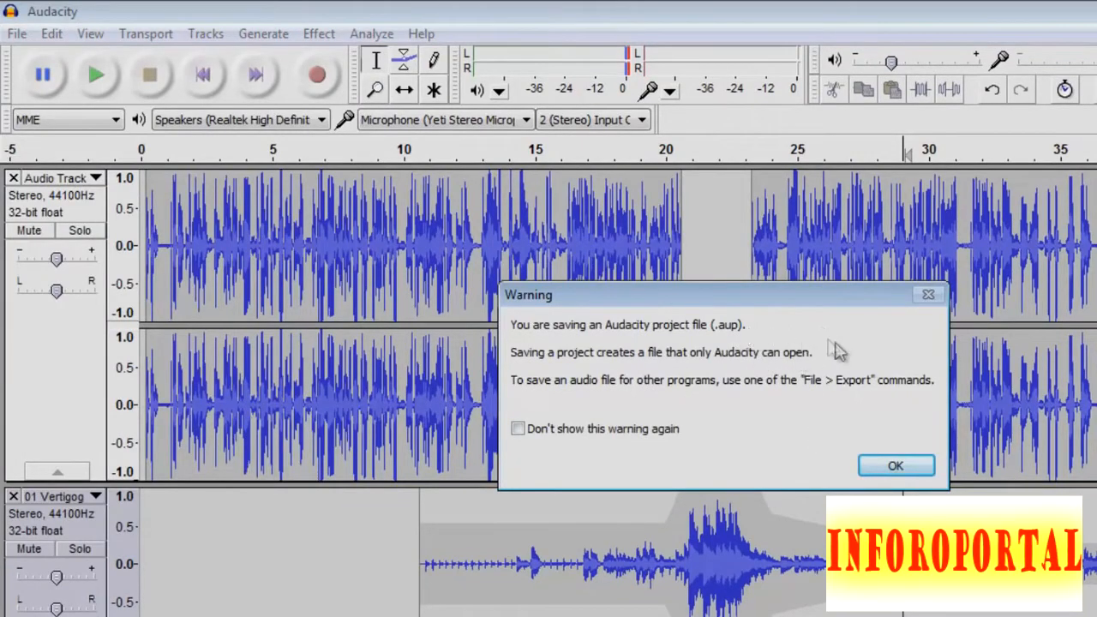
click(891, 467)
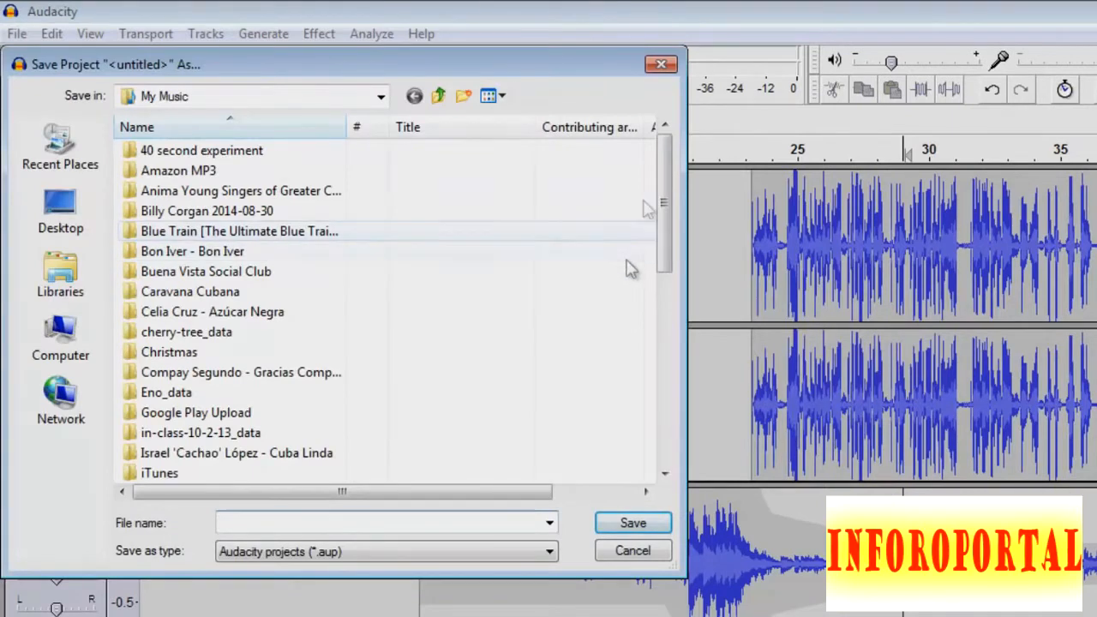
click(60, 214)
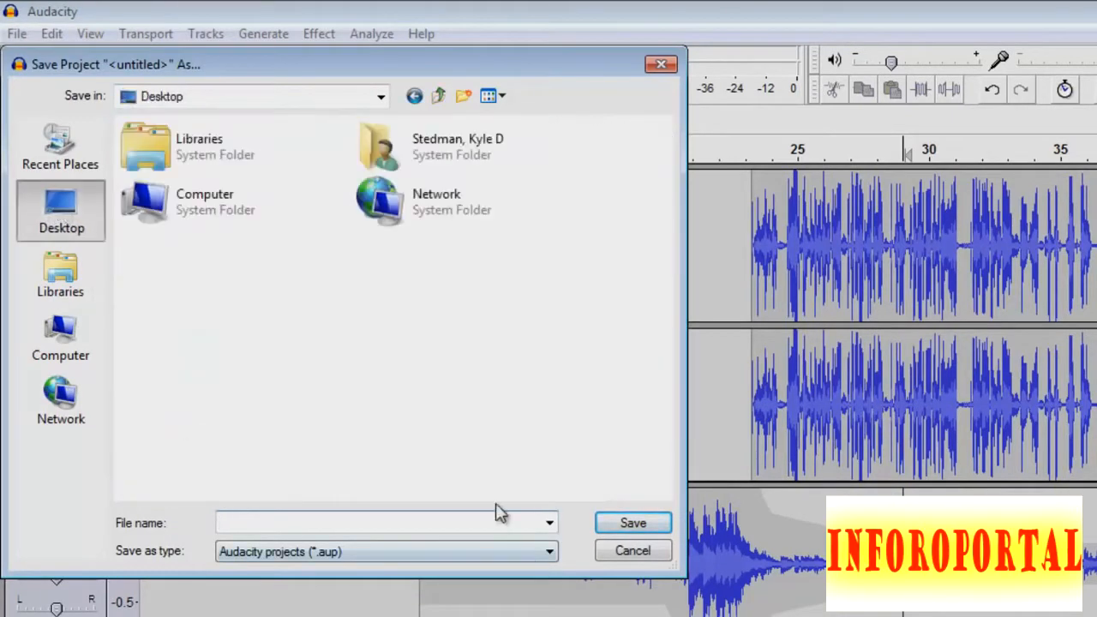
text(test for video)
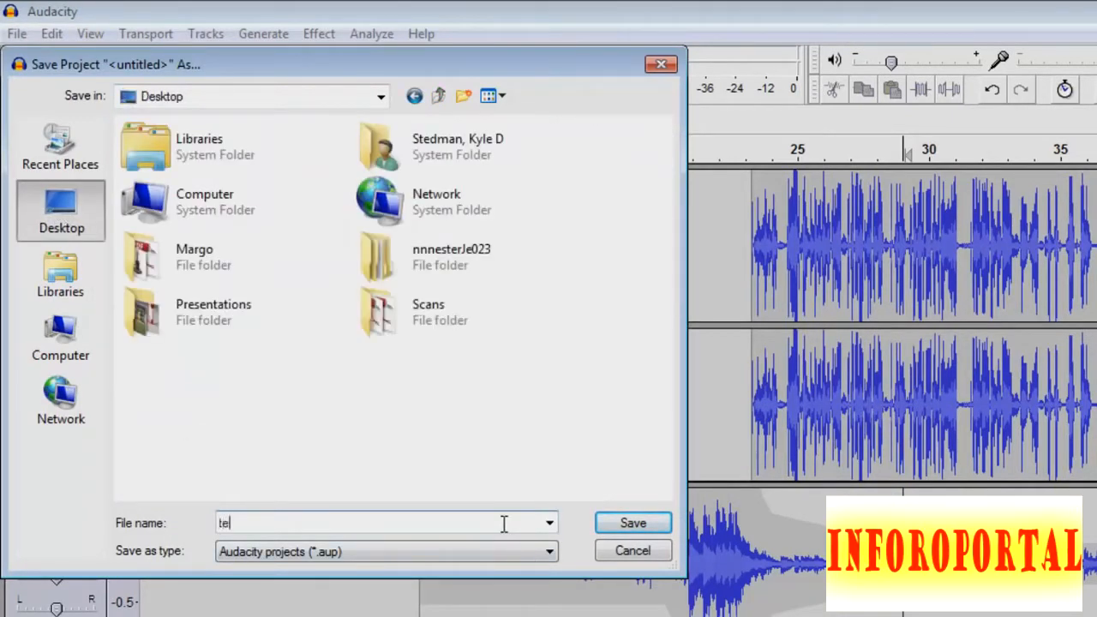
key(Return)
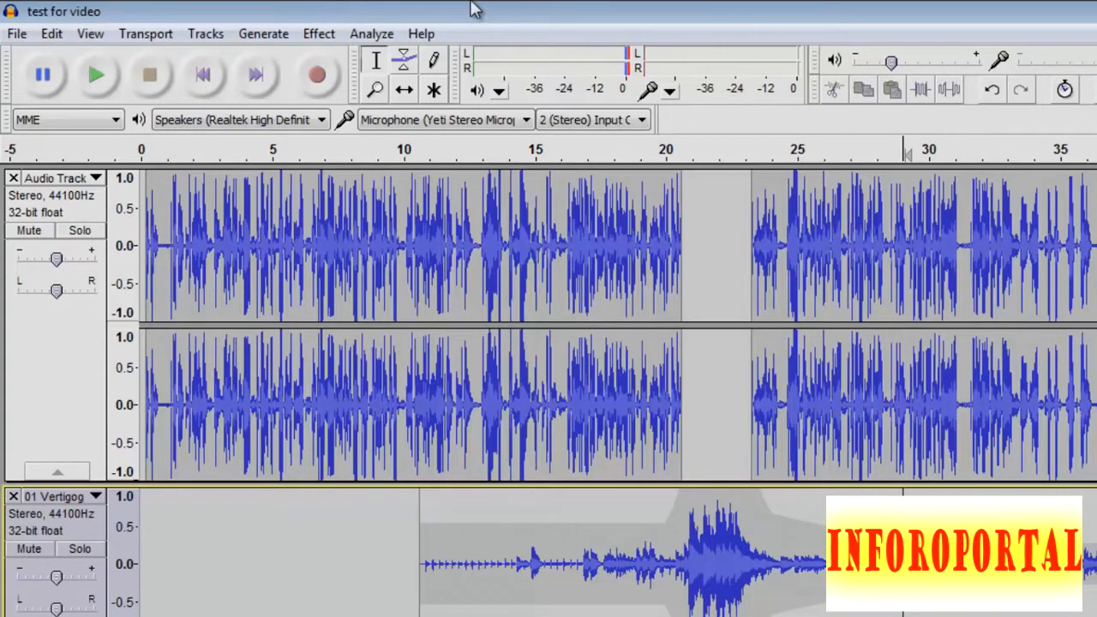
- Start exporting the project in the MP3 Files format, with the Desktop as the destination folder
click(14, 36)
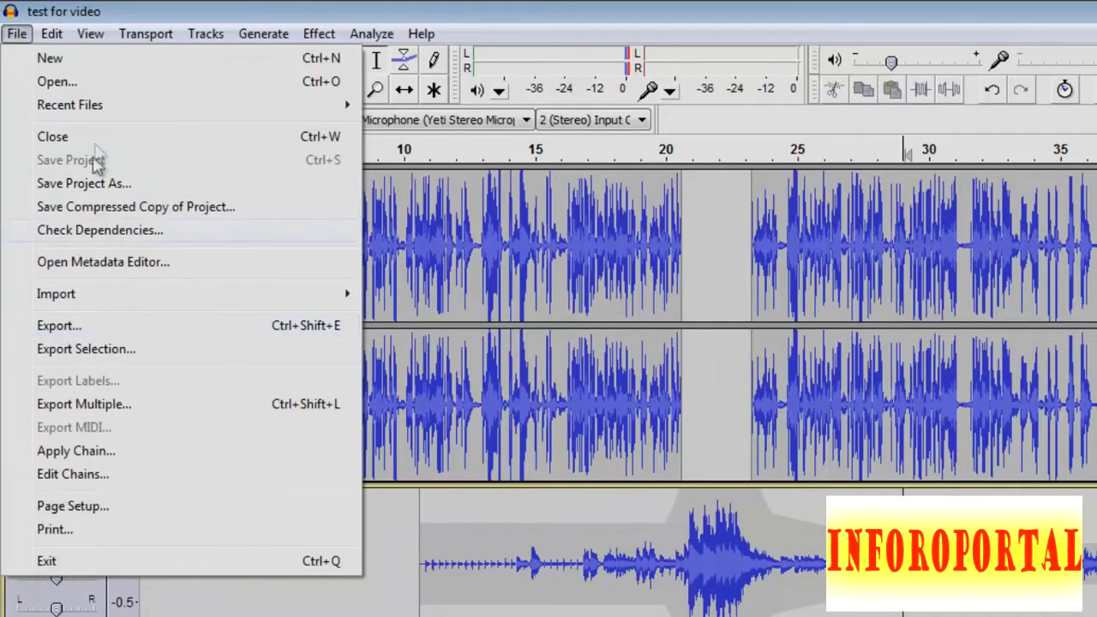
click(157, 332)
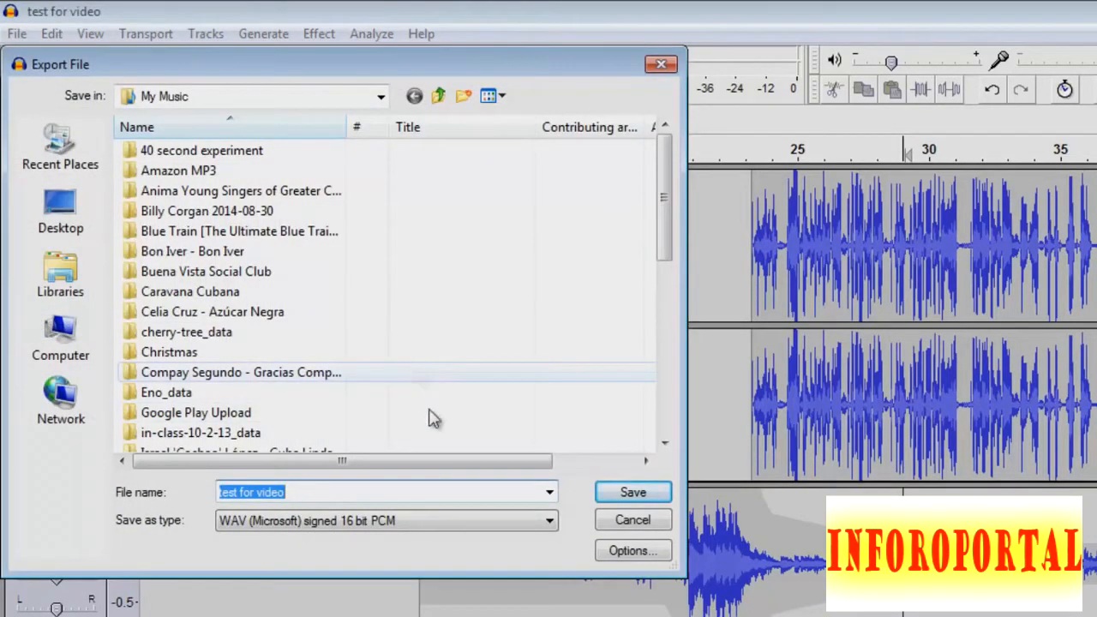
click(548, 522)
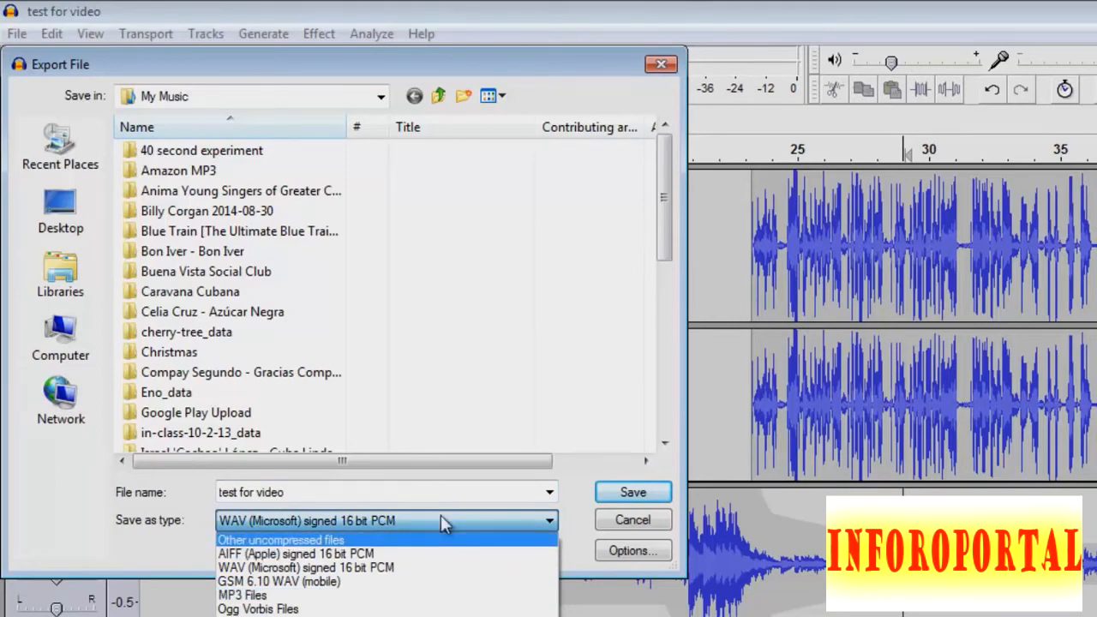
click(347, 607)
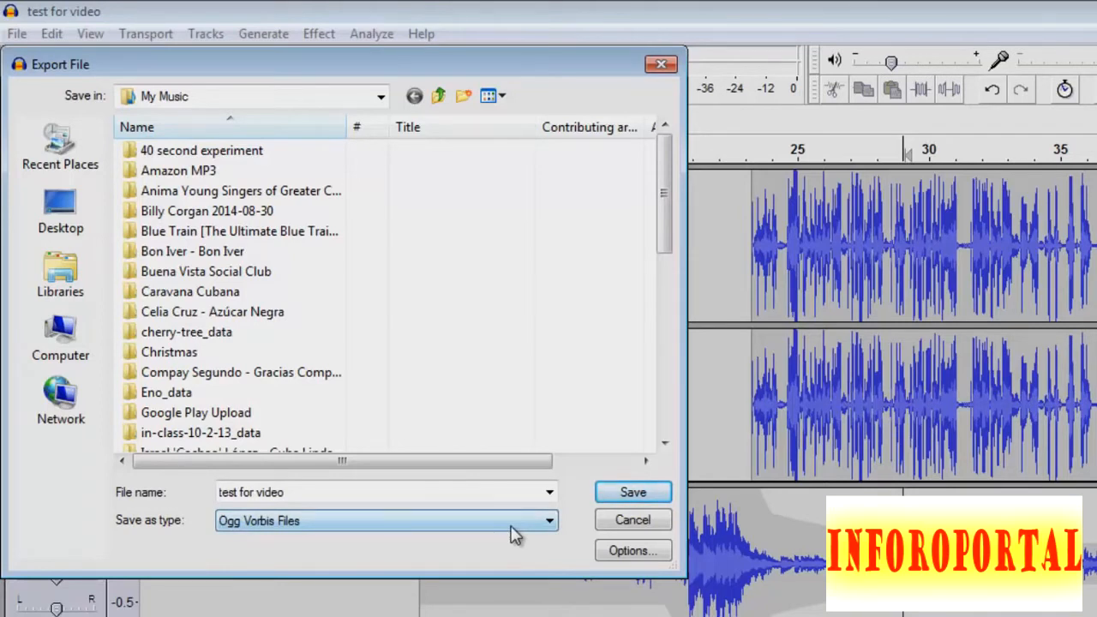
click(511, 528)
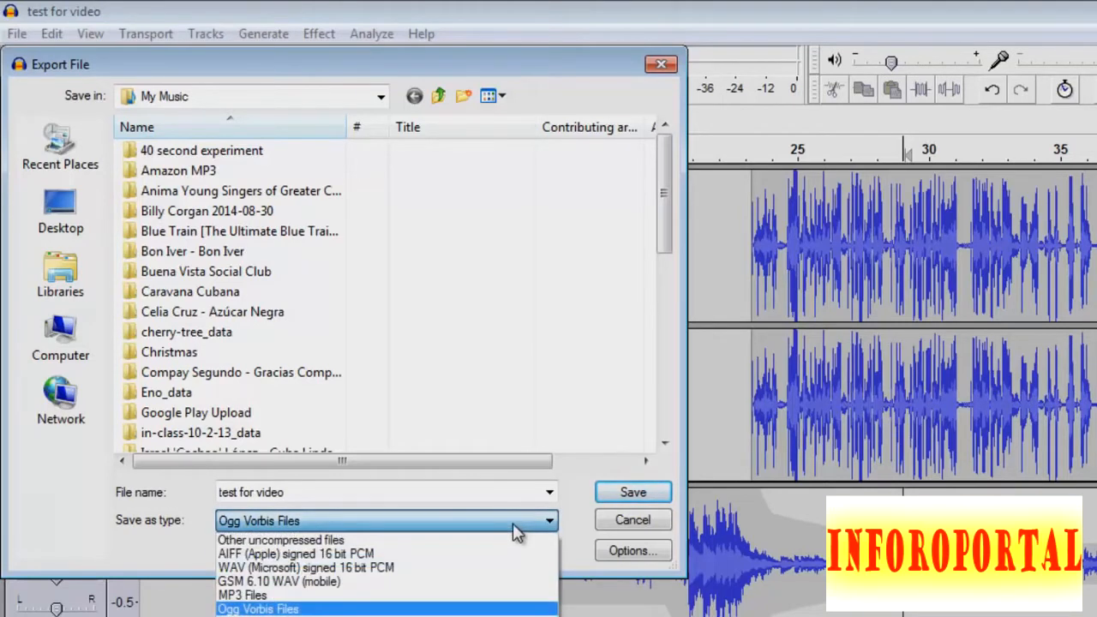
click(286, 598)
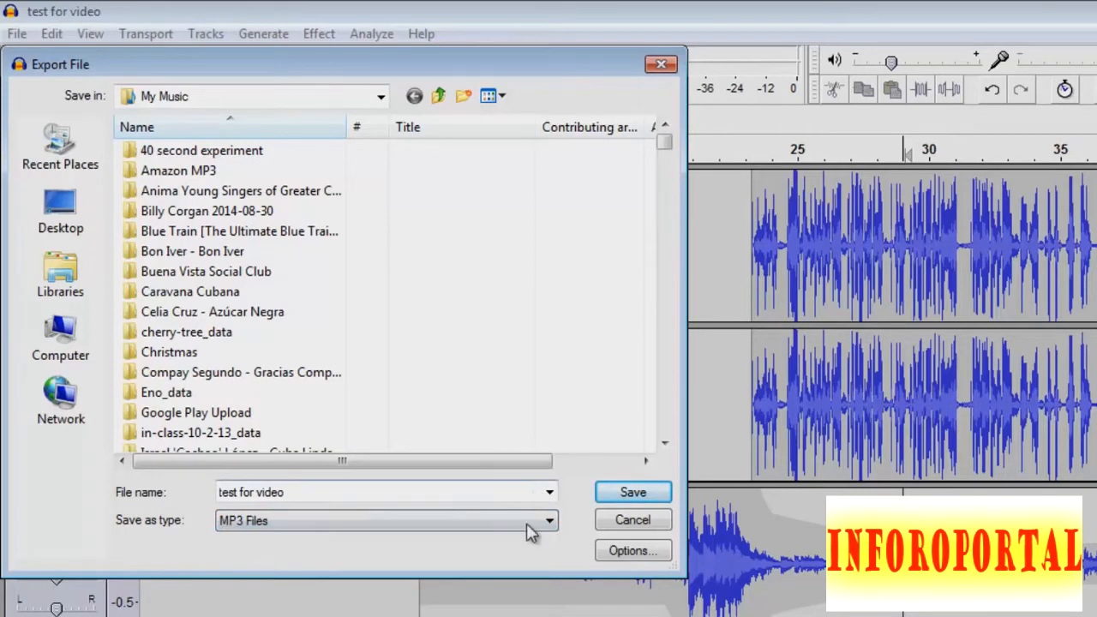
click(458, 522)
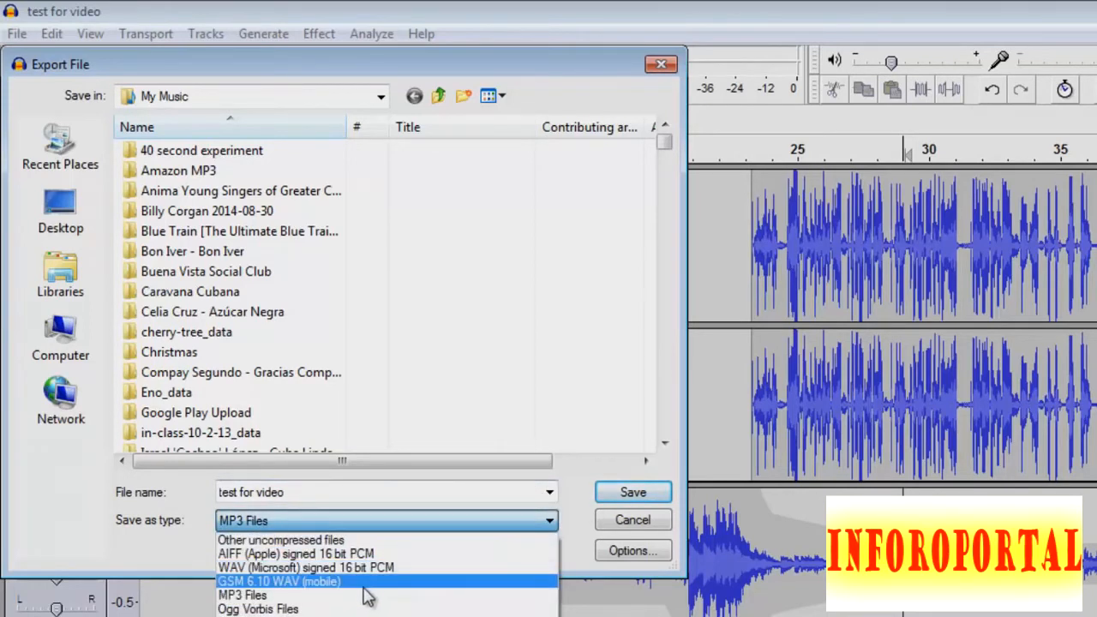
click(364, 595)
click(61, 210)
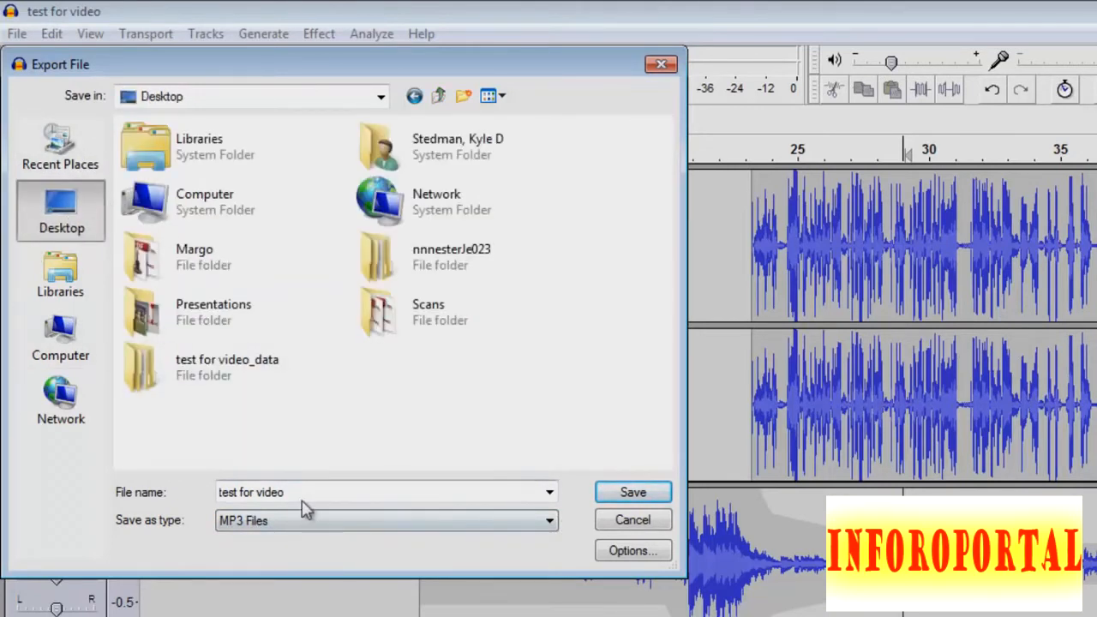
- Set the constant MP3 bit rate to 320 kbps, then save the export and accept the mixdown to two stereo channels
click(630, 552)
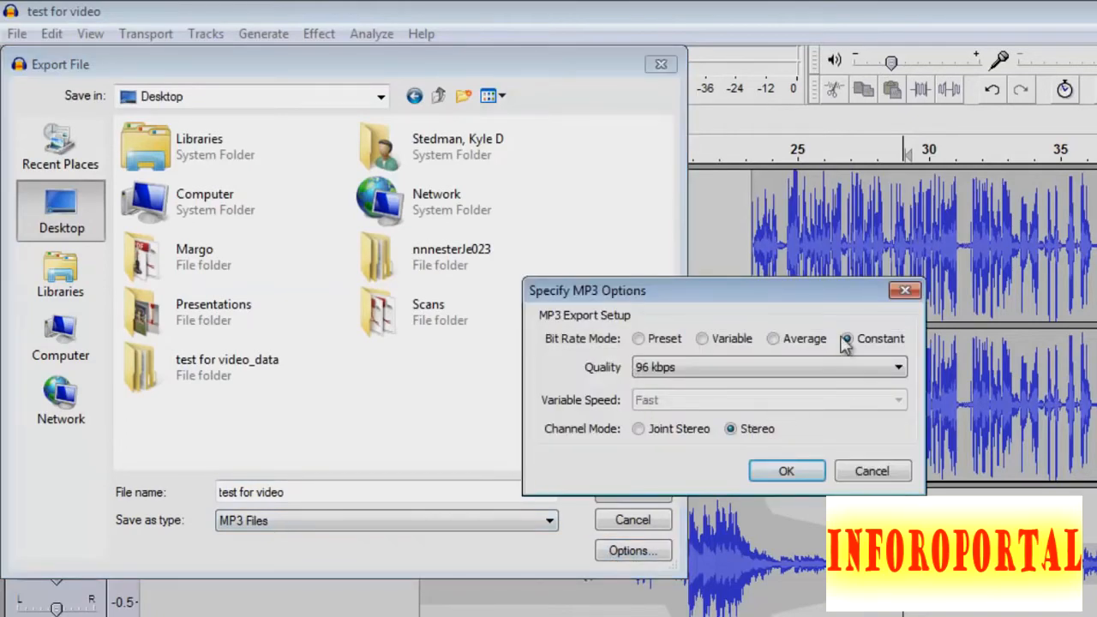
click(782, 371)
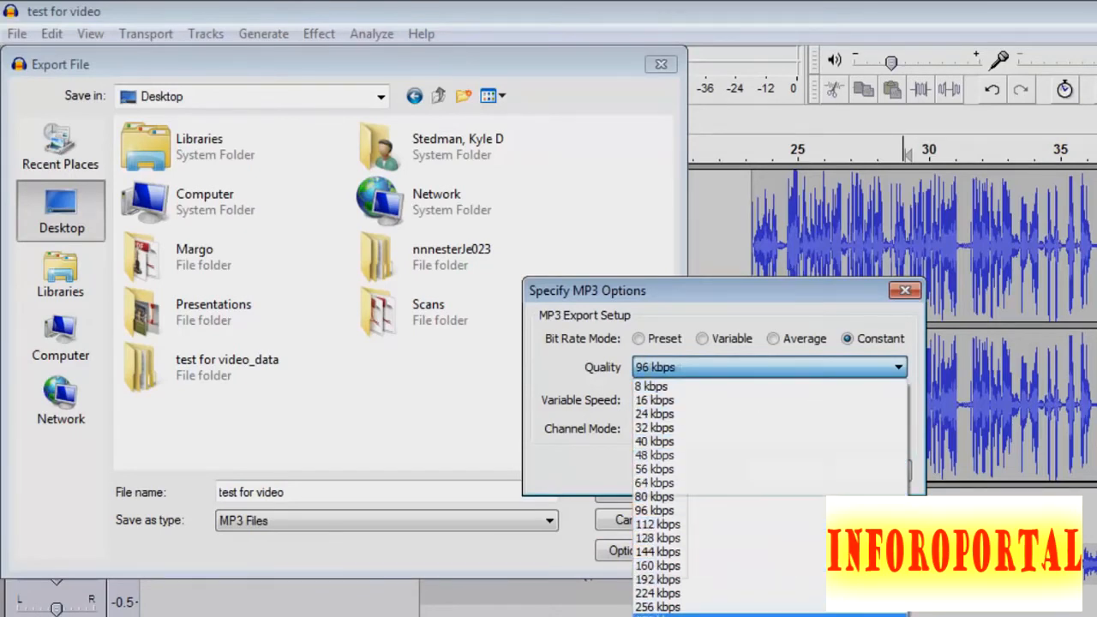
click(677, 615)
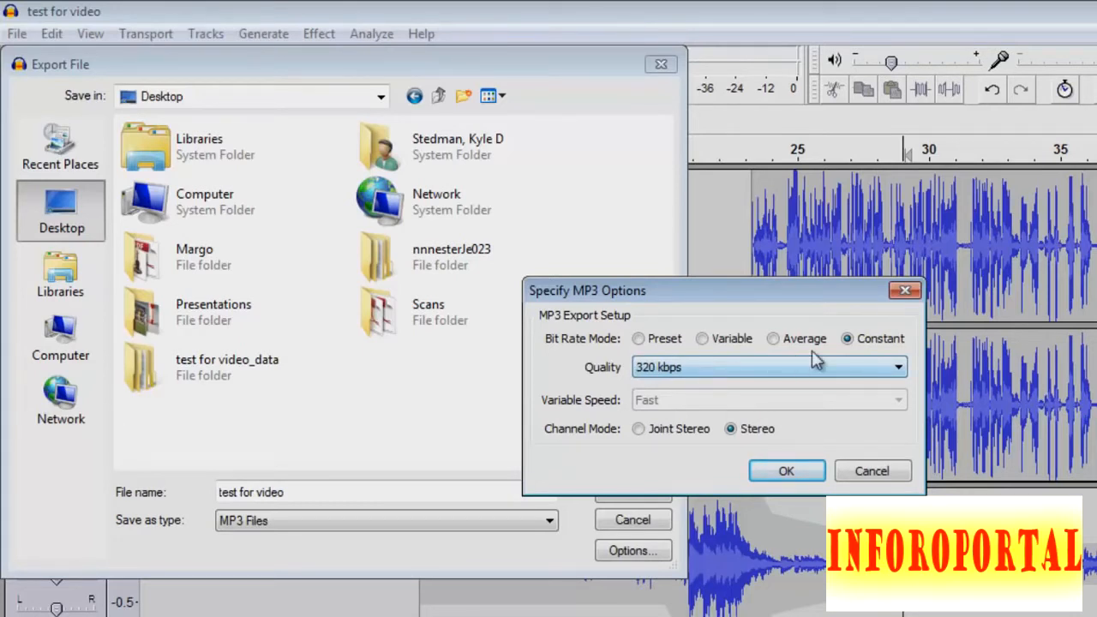
click(781, 473)
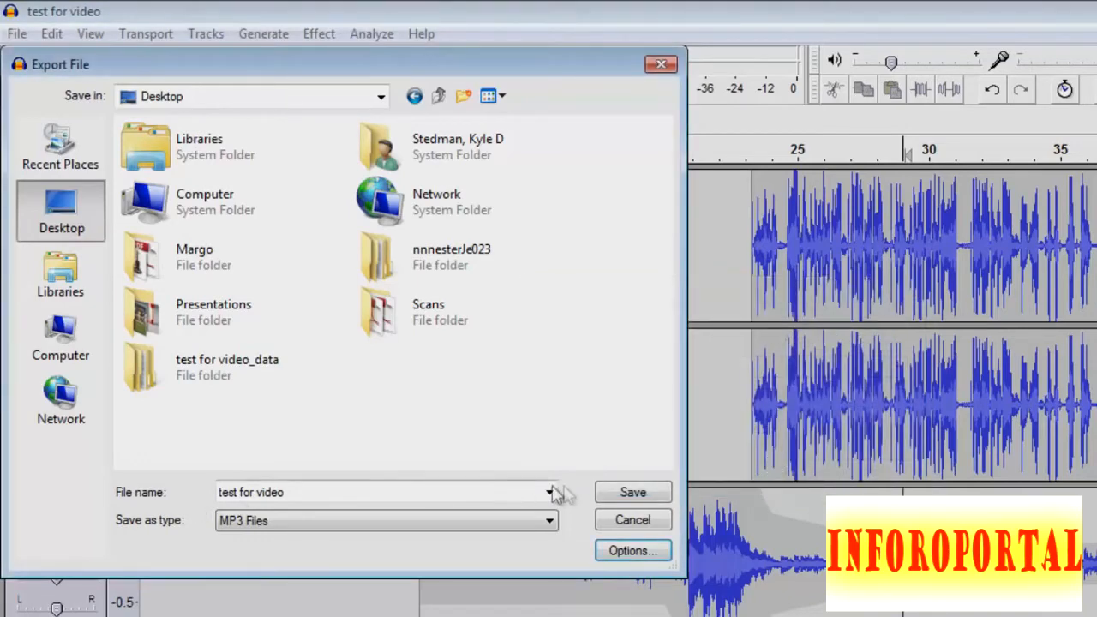
click(632, 494)
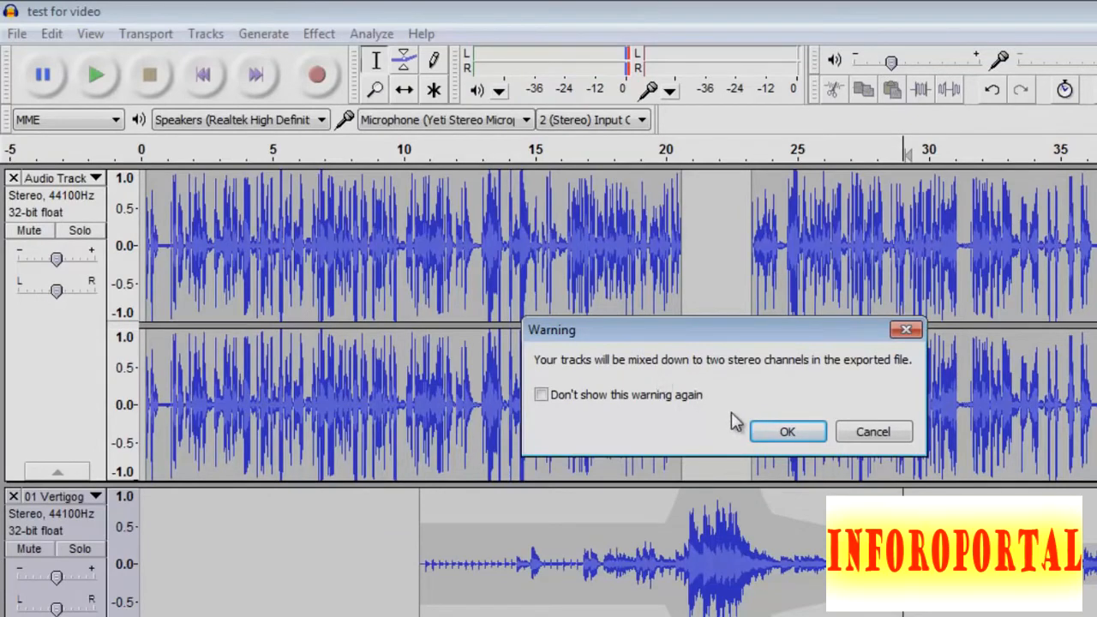
click(788, 429)
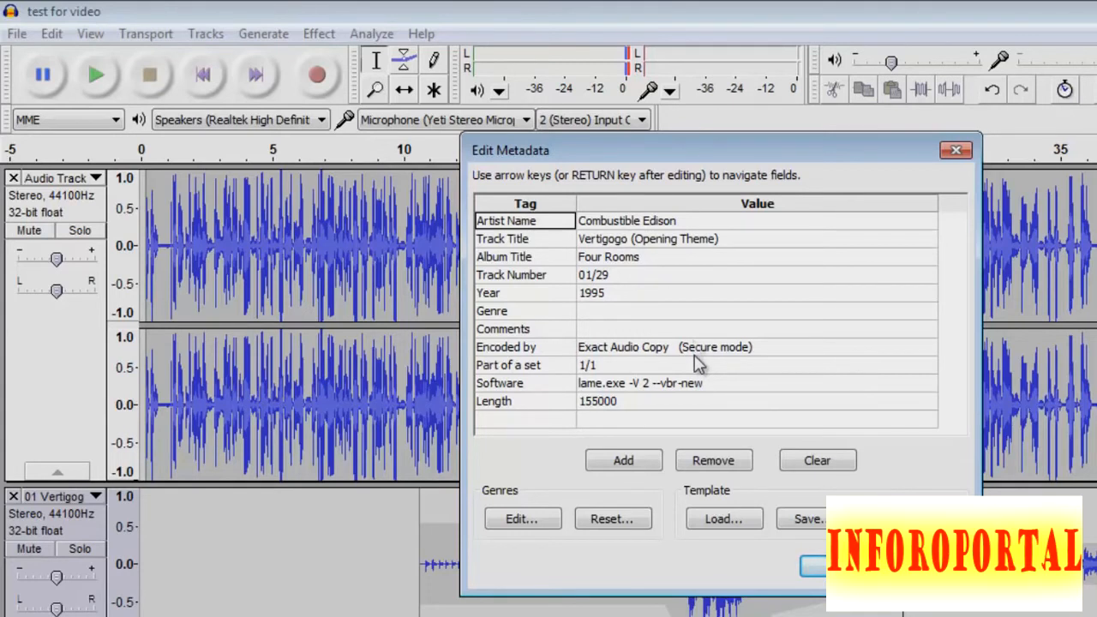
- Clear all existing metadata tags, then enter the creator's name as artist and "Test for Video" as track title
click(641, 223)
click(633, 241)
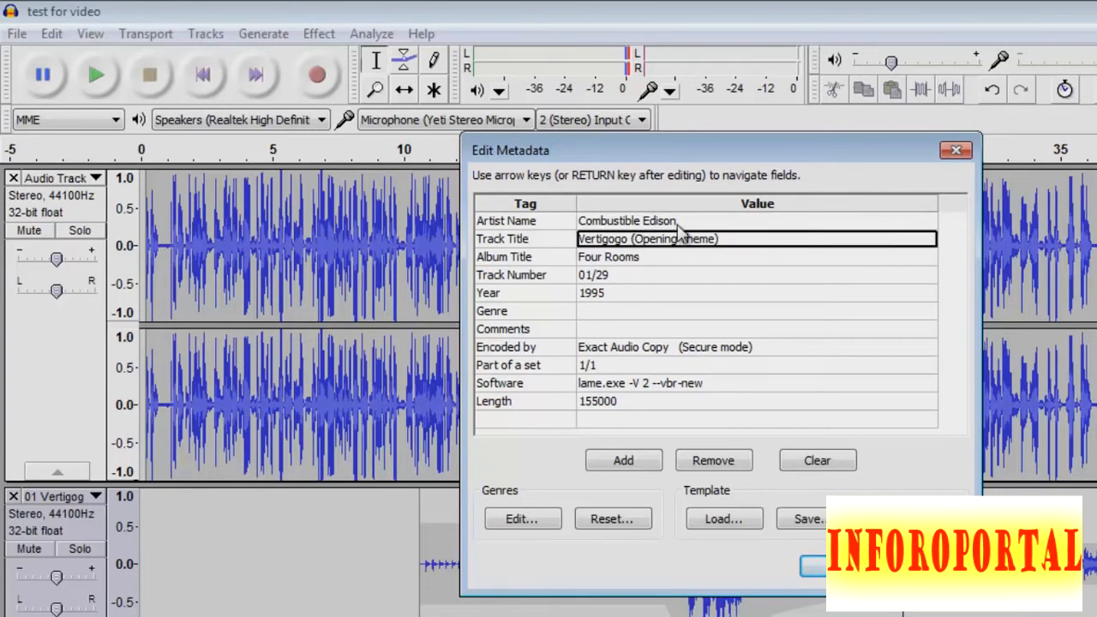
click(797, 463)
click(732, 225)
text(Kyle Stedman)
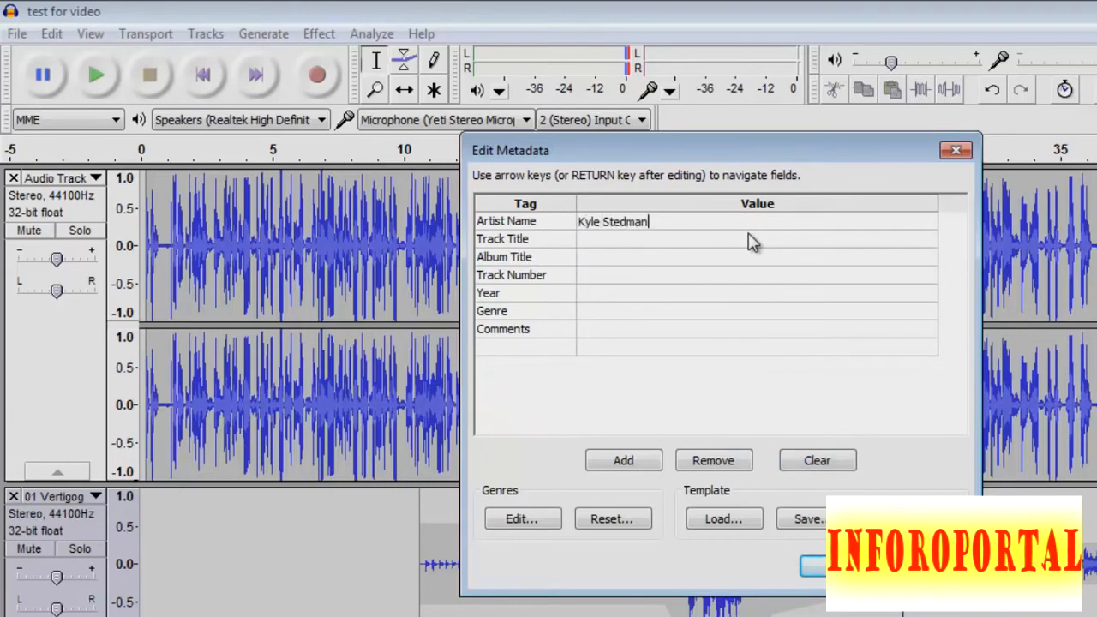
click(748, 241)
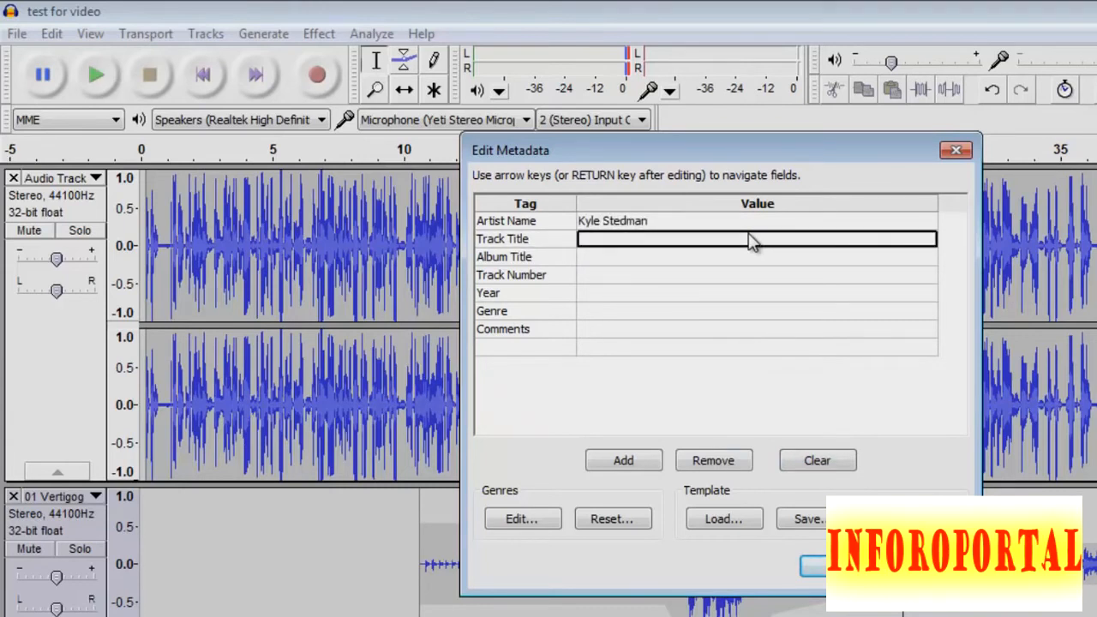
text(Test for Video)
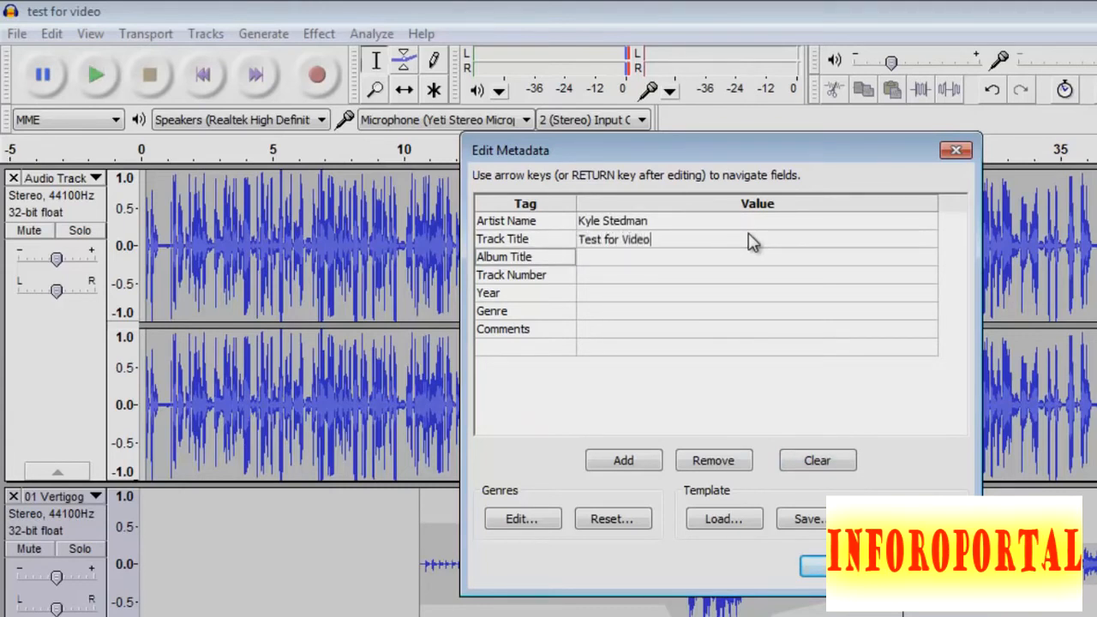
key(Return)
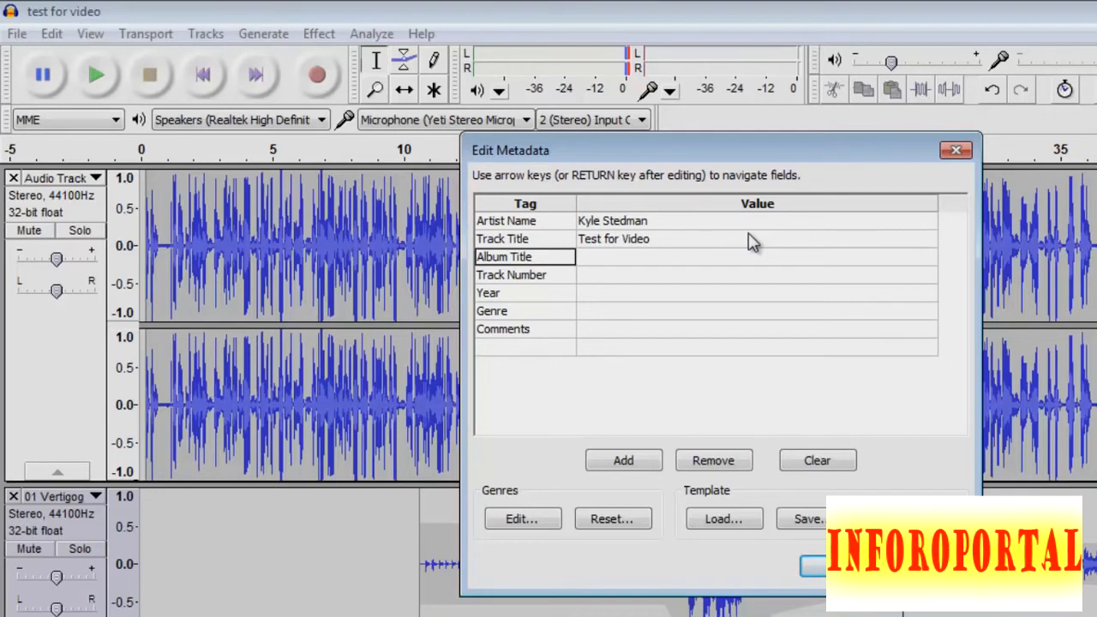
- Set the year tag to 2015 and the genre to "Audio Testing", and accept the metadata to export the MP3
click(703, 296)
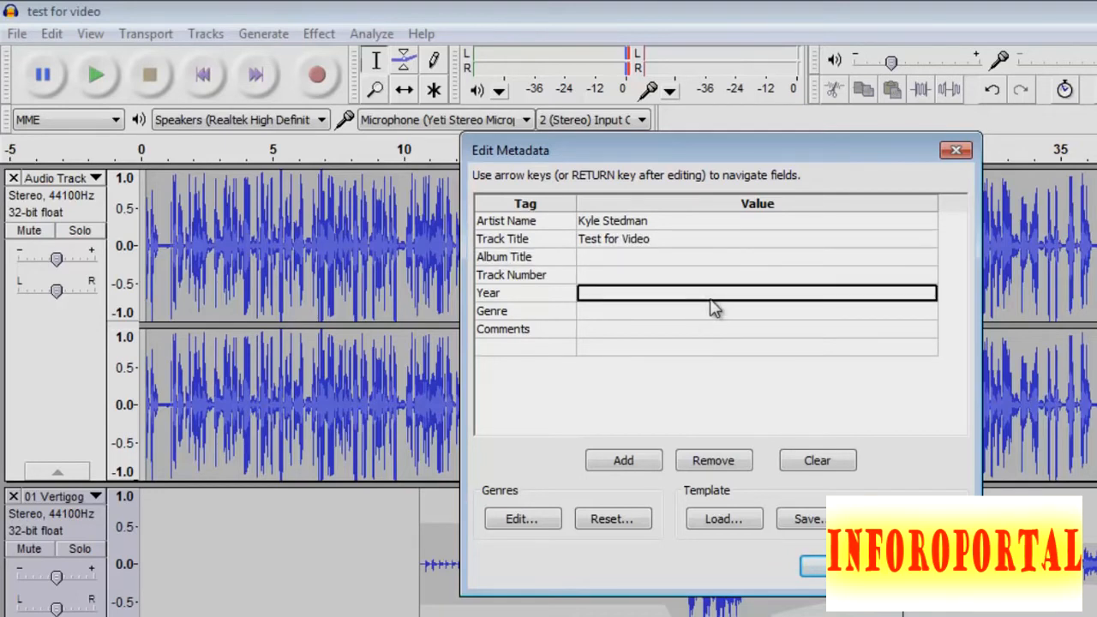
text(2015)
key(Return)
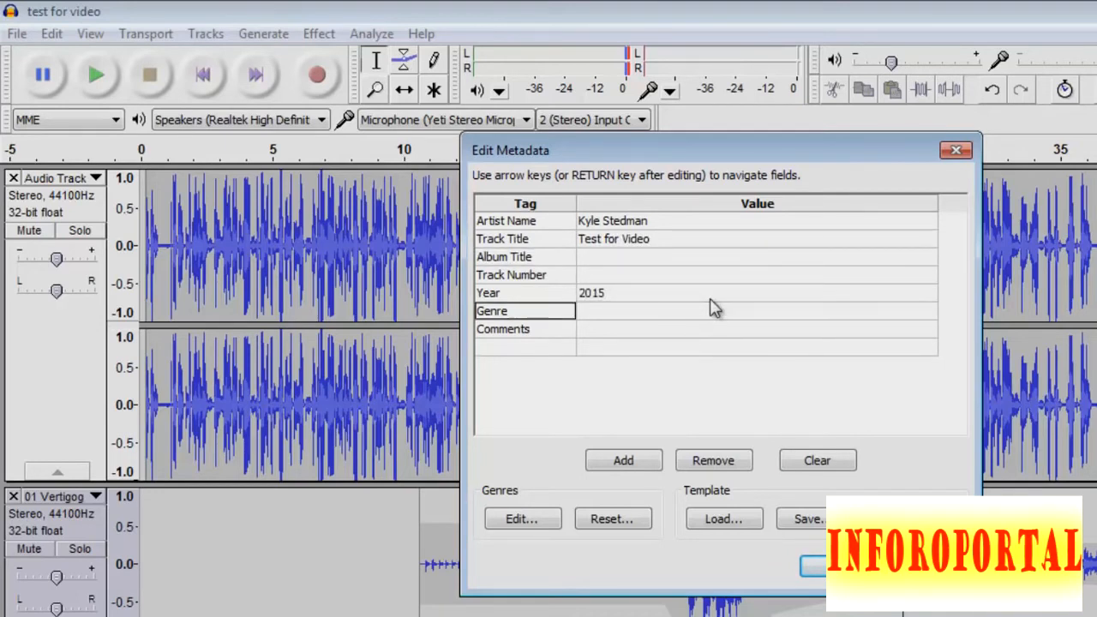
click(708, 314)
text(Audio)
key(BackSpace)
key(BackSpace)
key(BackSpace)
key(BackSpace)
key(BackSpace)
text(Audio Testing)
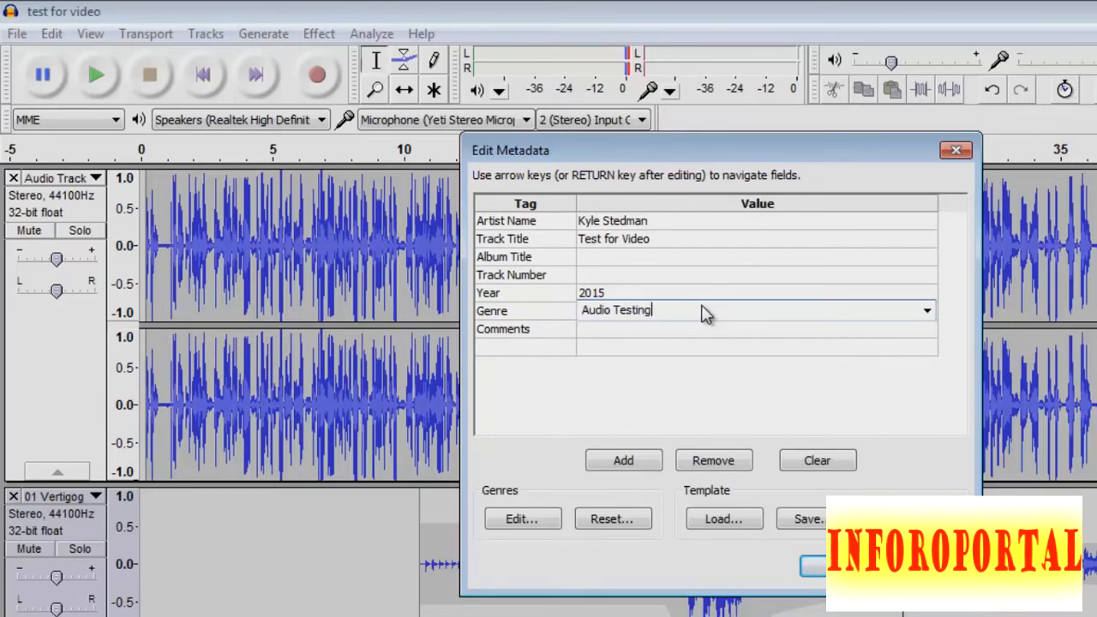
key(Return)
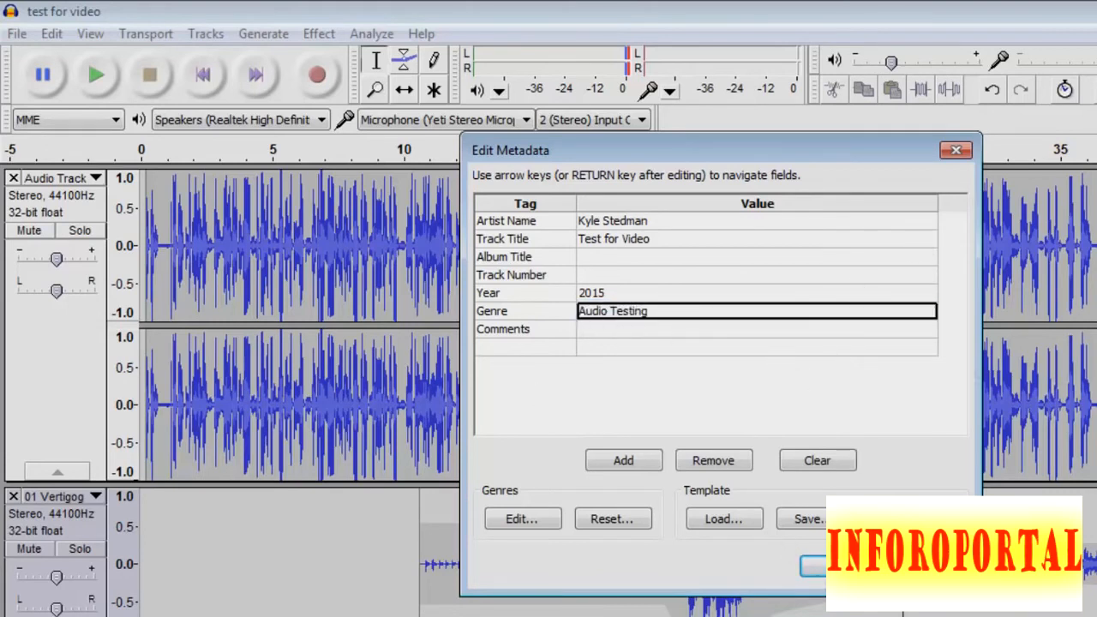
click(815, 567)
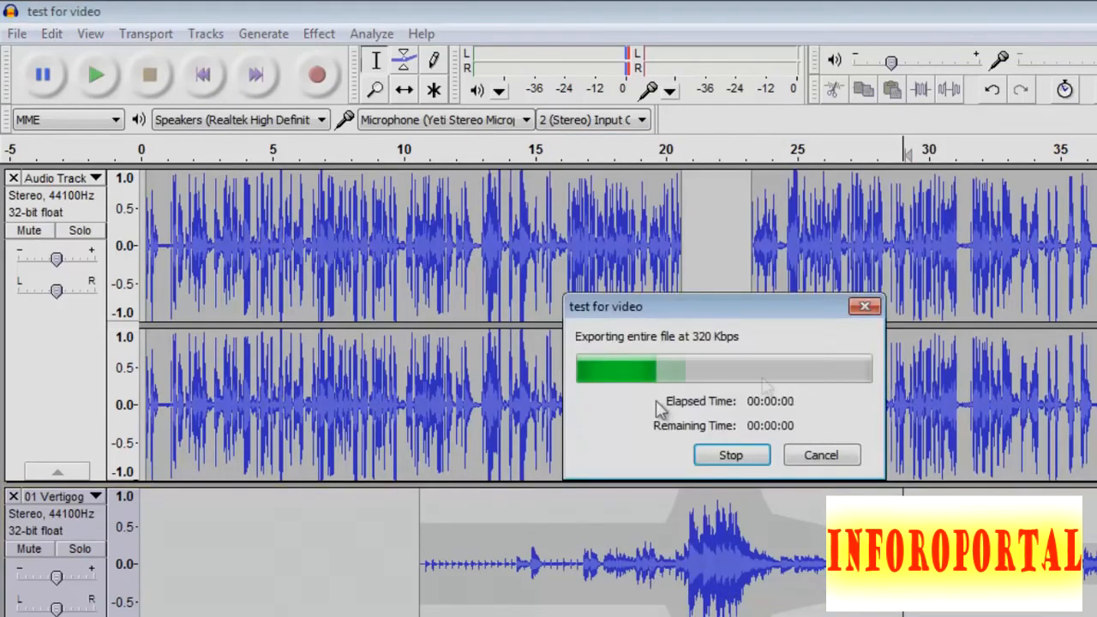